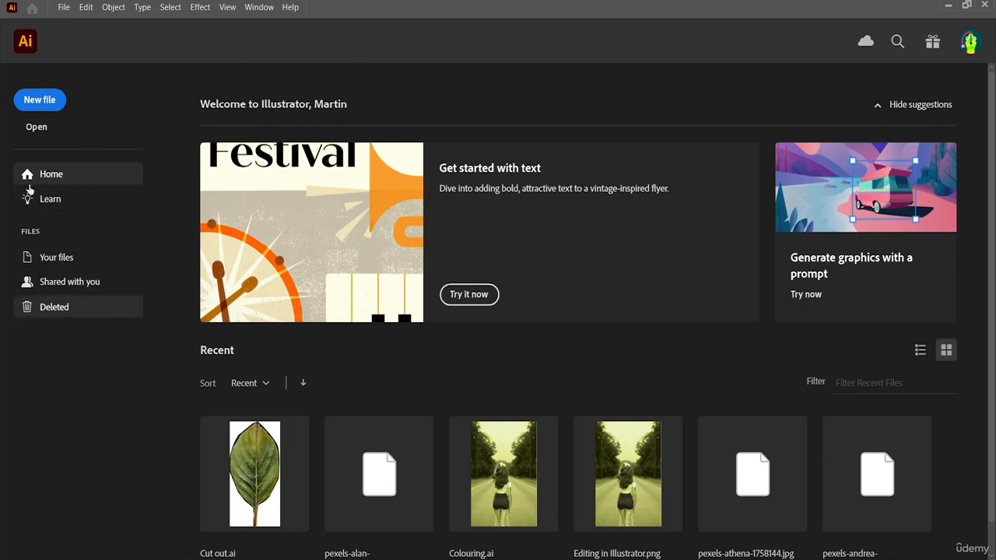
Create a new print document from the Letter preset (612 x 792 pt) named Removing Background
click(53, 106)
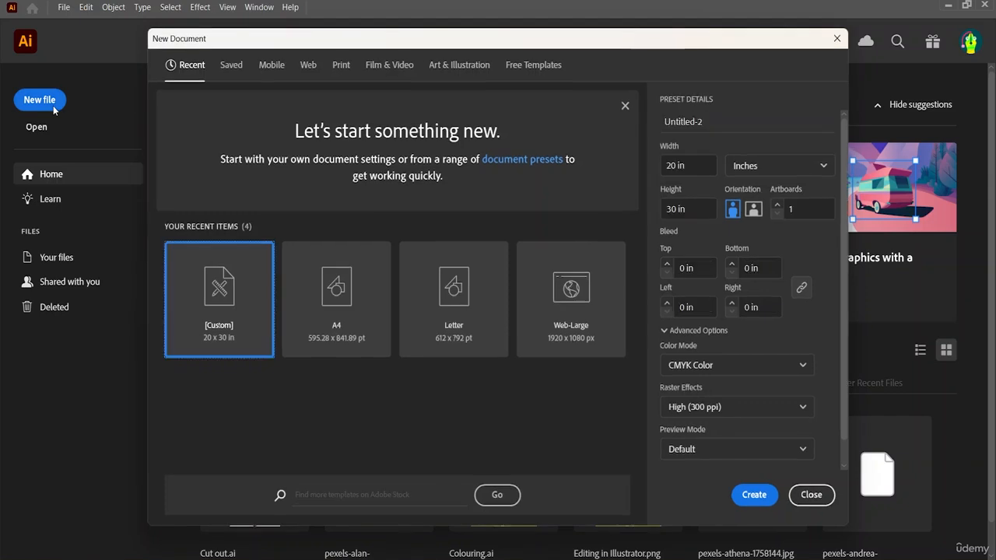
click(379, 67)
click(341, 67)
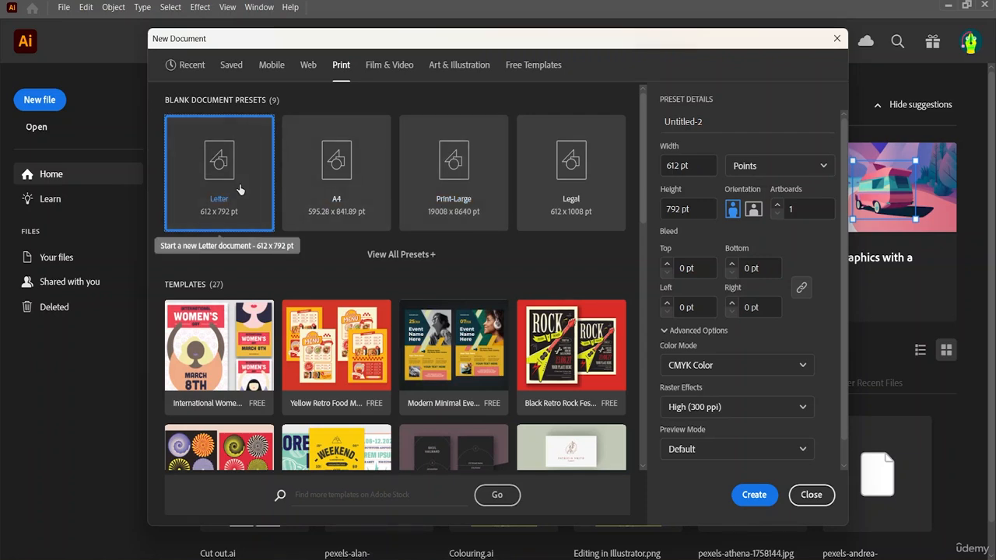
click(715, 122)
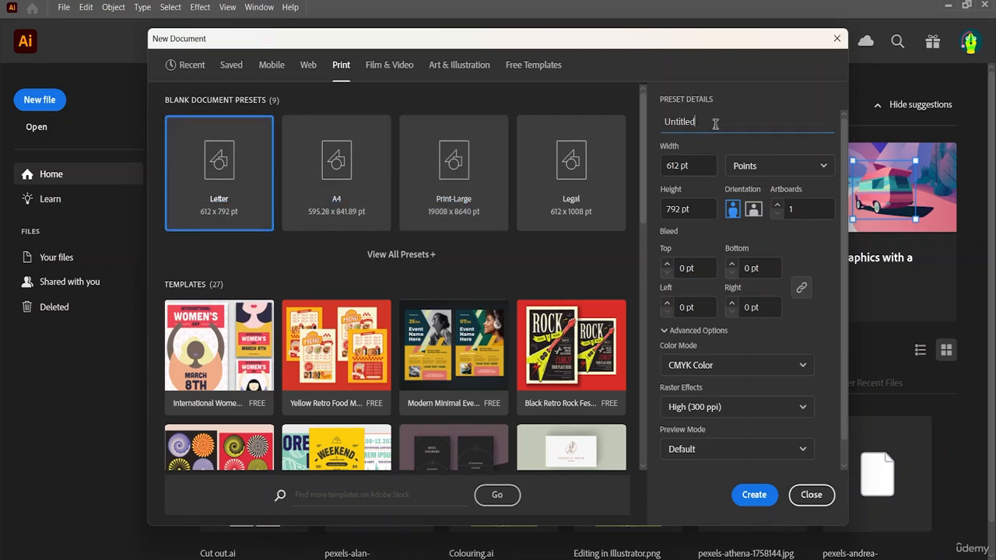
key(BackSpace)
key(BackSpace)
text(Removing Background)
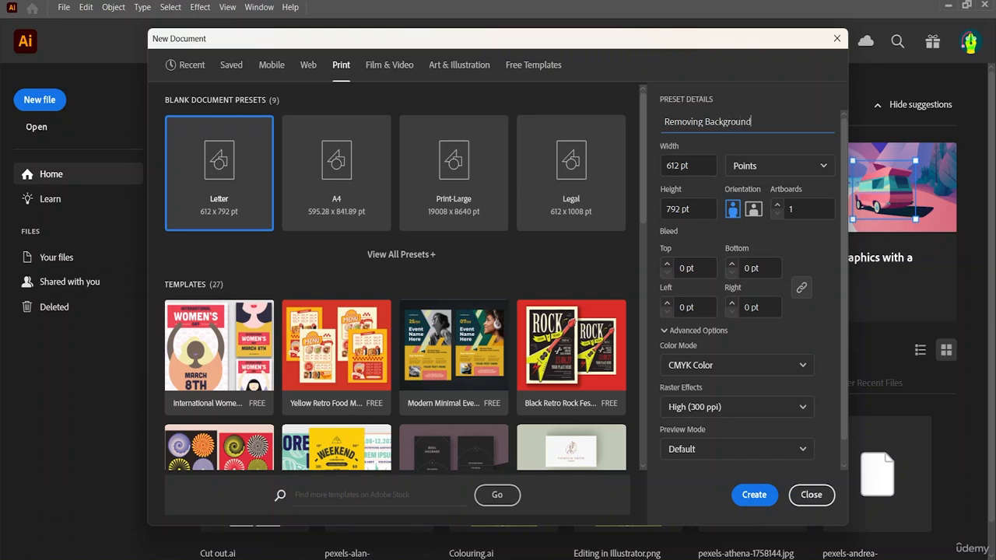
click(754, 498)
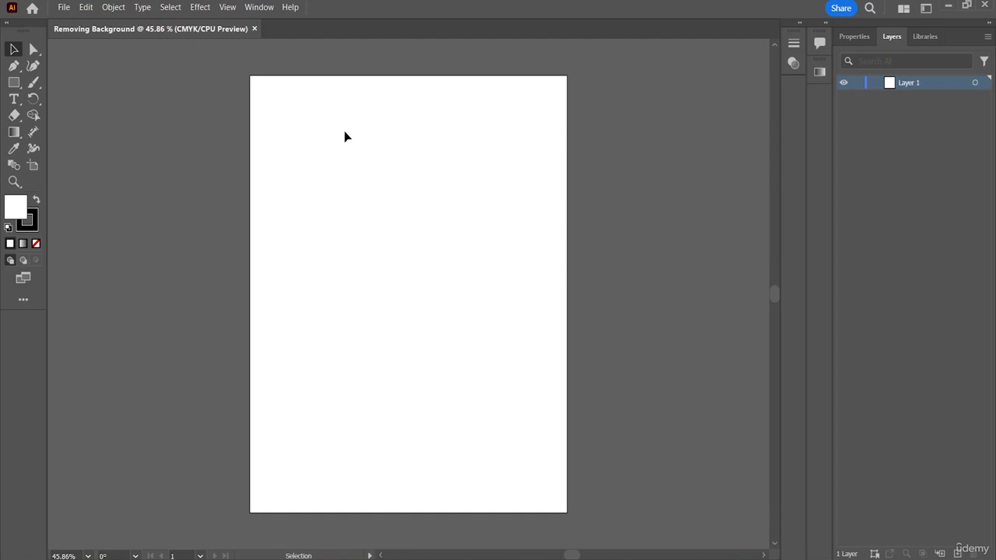
click(64, 9)
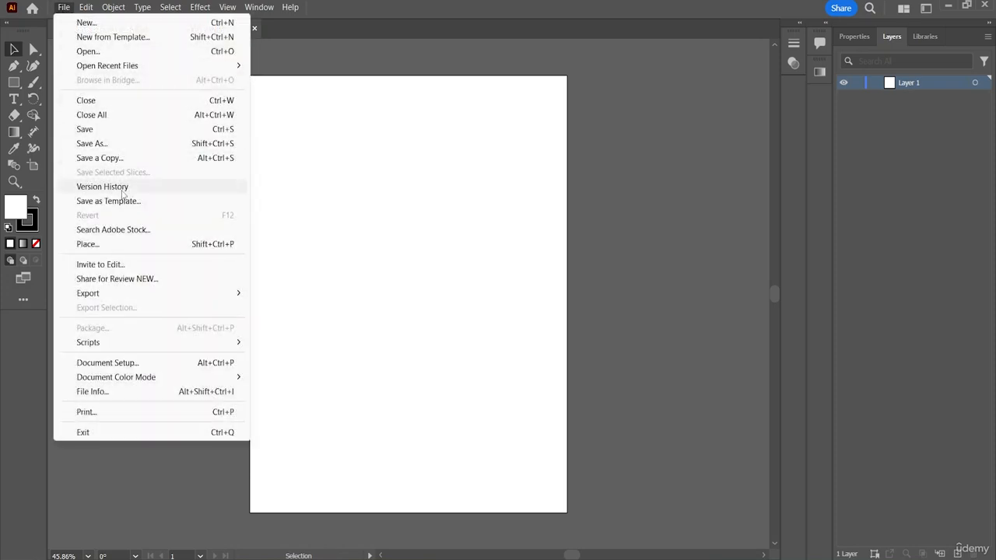
click(96, 245)
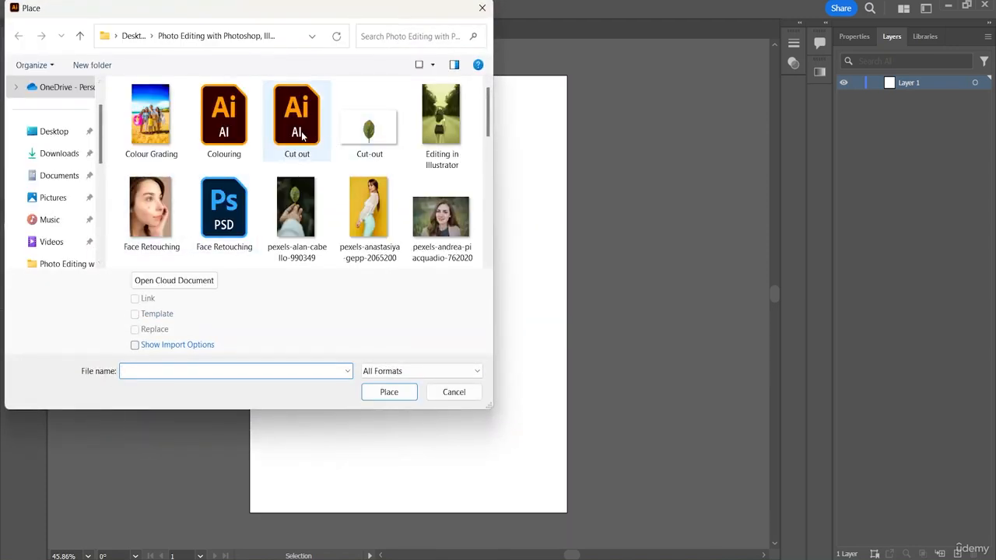
scroll(303, 137, down, 5)
scroll(304, 137, down, 1)
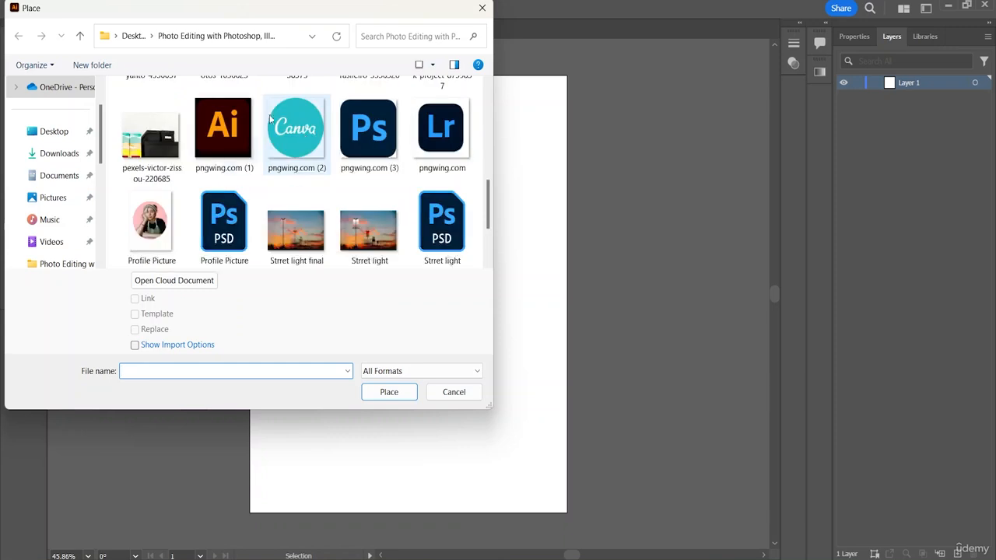
click(155, 132)
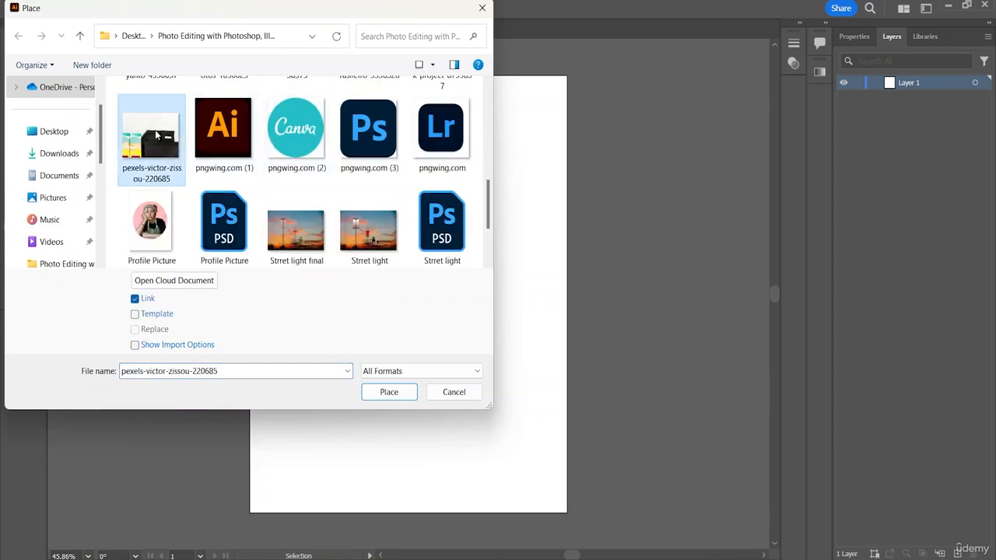
click(389, 392)
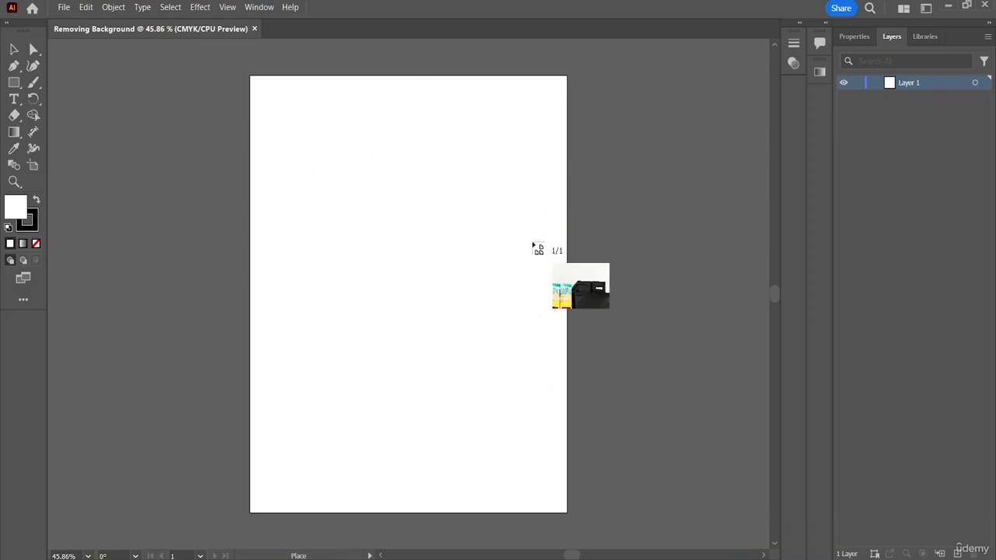
click(259, 119)
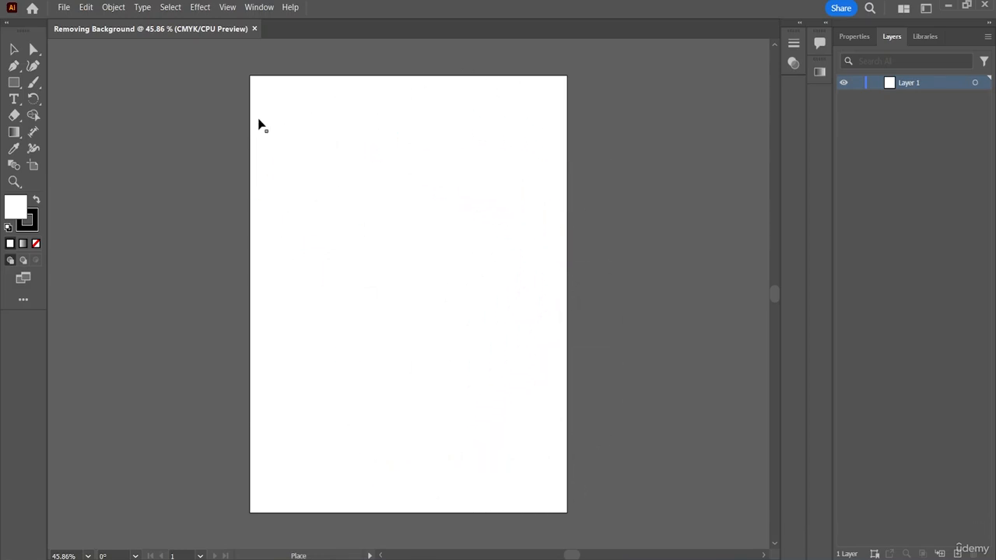
double_click(287, 170)
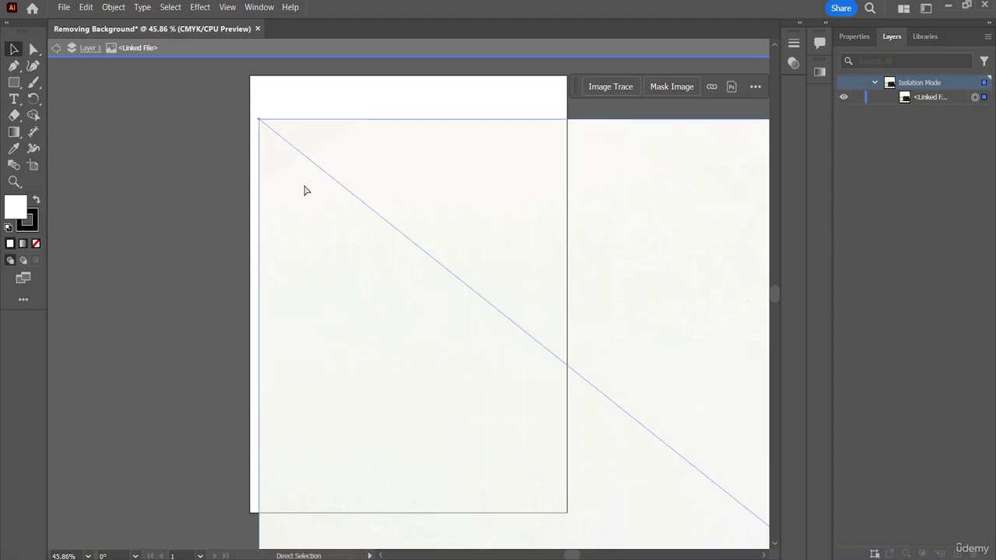
key(ctrl+z)
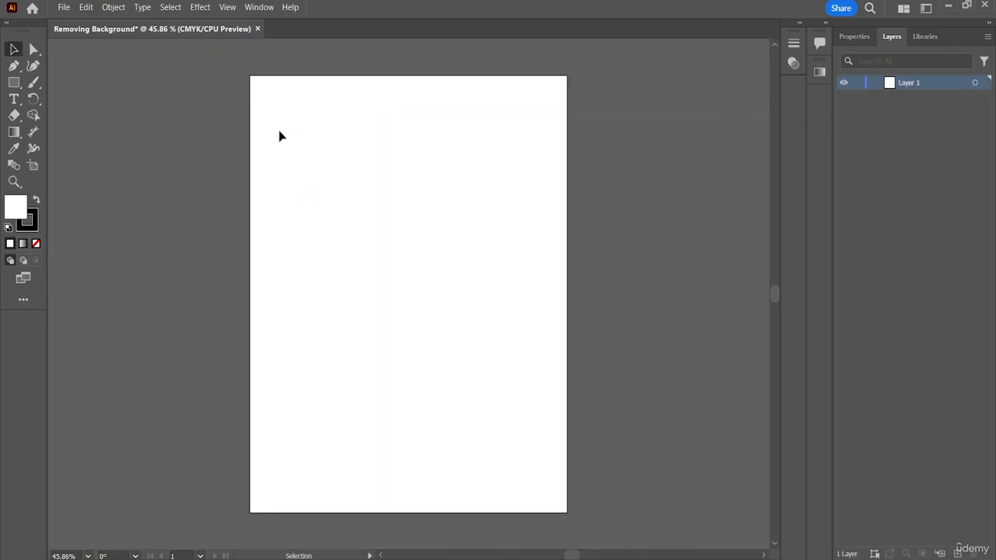
Place pexels-victor-zissou-220685 as a linked image, sized to fit within the artboard's width and roughly centred on the page
click(65, 9)
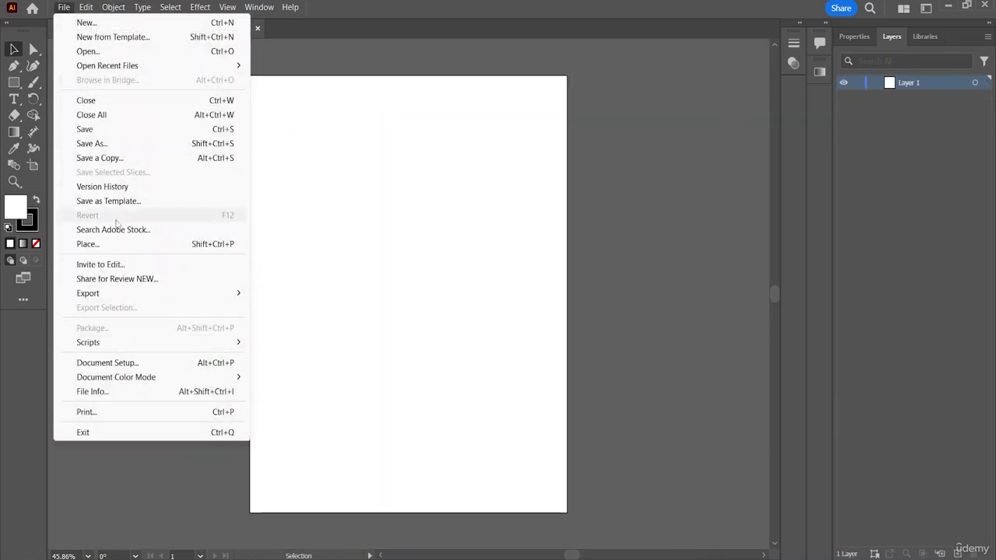
click(114, 248)
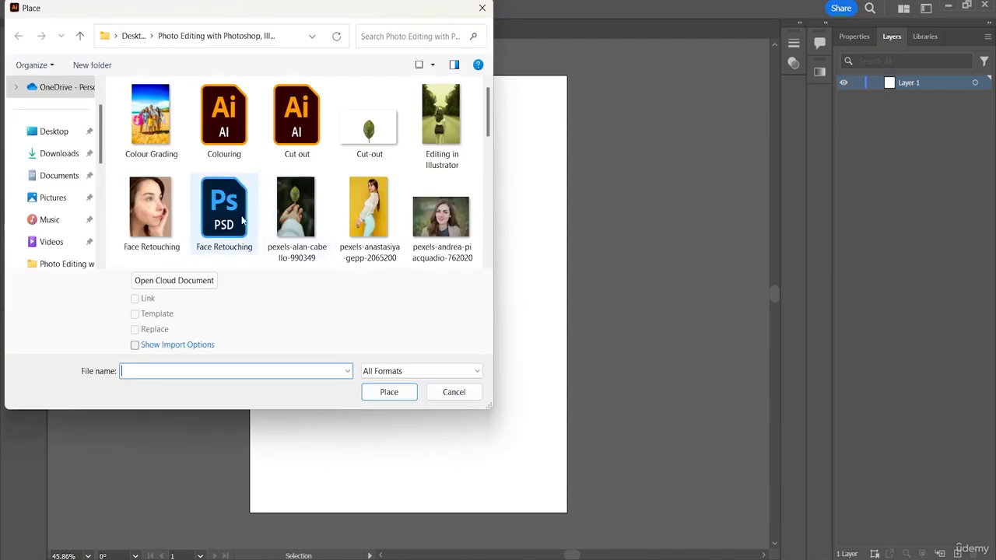
scroll(234, 195, down, 3)
scroll(327, 171, down, 4)
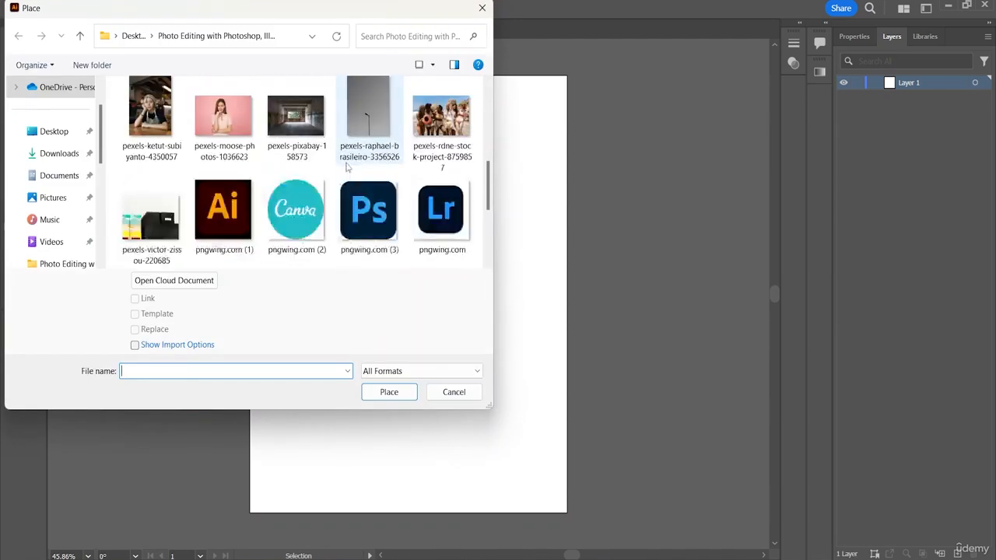
click(152, 140)
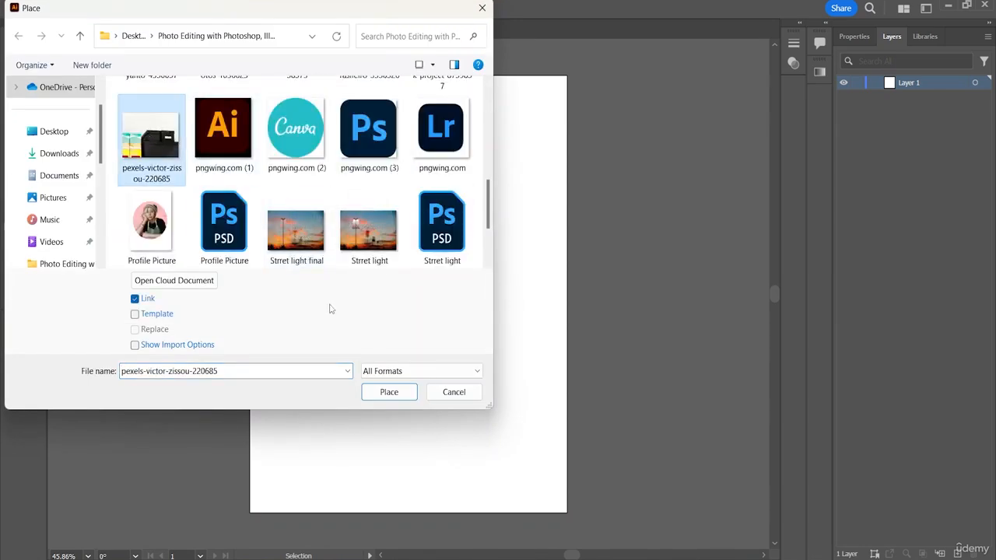
click(389, 391)
click(318, 152)
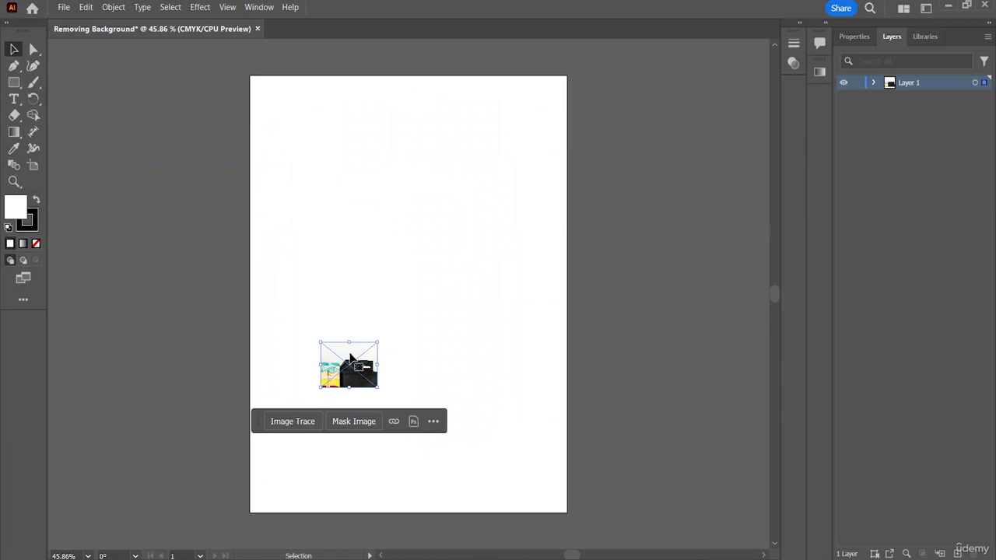
mouse_move(350, 361)
mouse_down()
mouse_move(351, 278)
mouse_move(326, 194)
mouse_move(549, 467)
mouse_up()
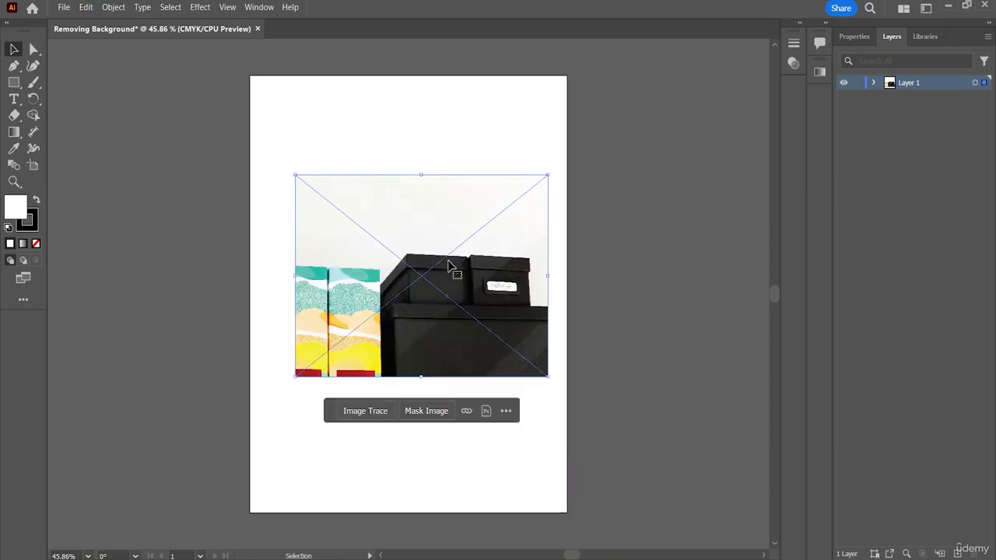
mouse_move(454, 224)
mouse_down()
mouse_move(420, 224)
mouse_move(436, 241)
mouse_up()
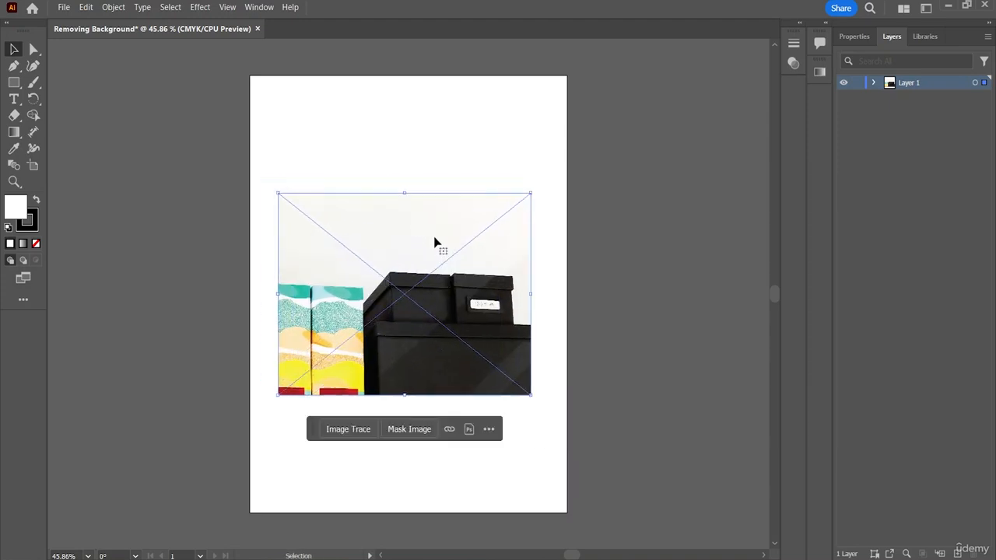
Lock the placed photo of the boxes on the artboard
click(526, 133)
click(495, 220)
key(ctrl+plus)
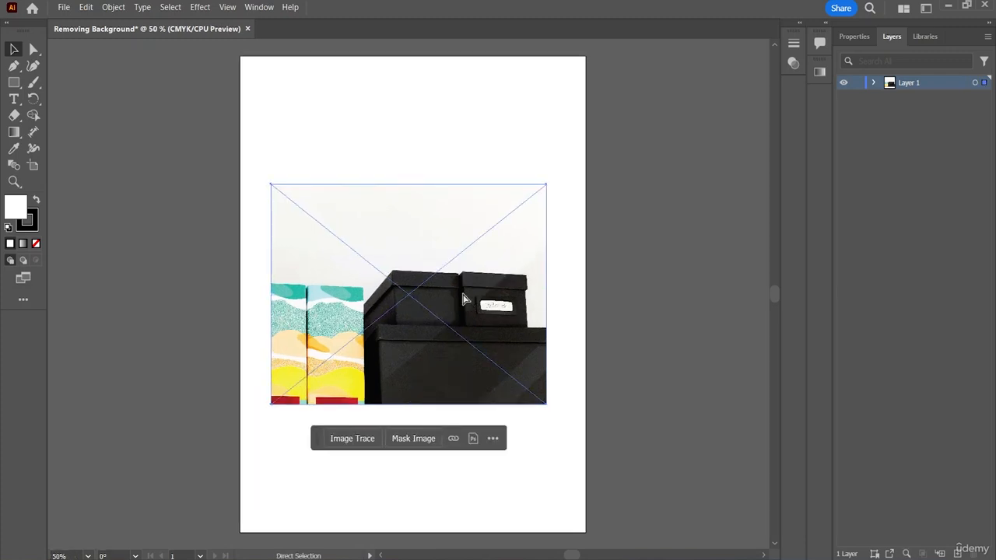
key(ctrl+plus)
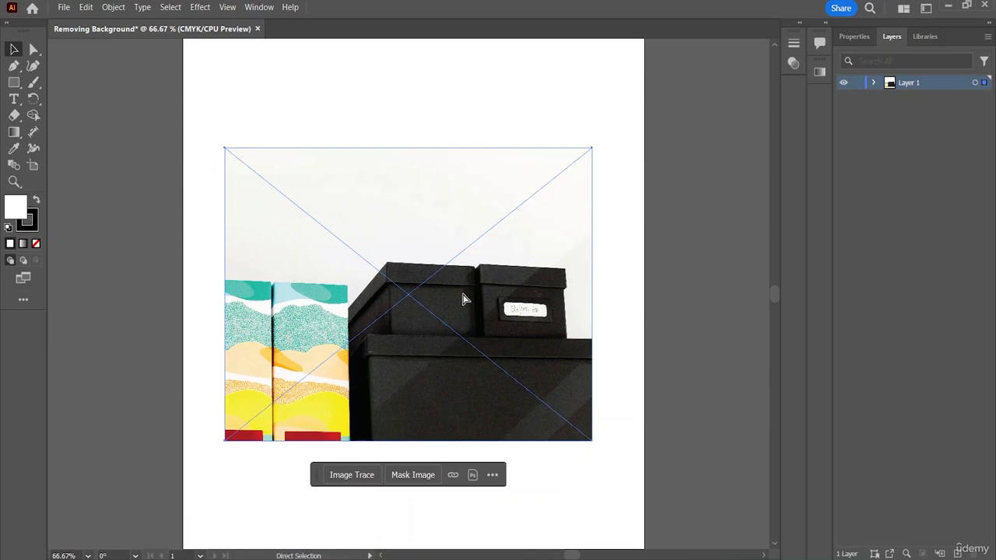
key(ctrl+plus)
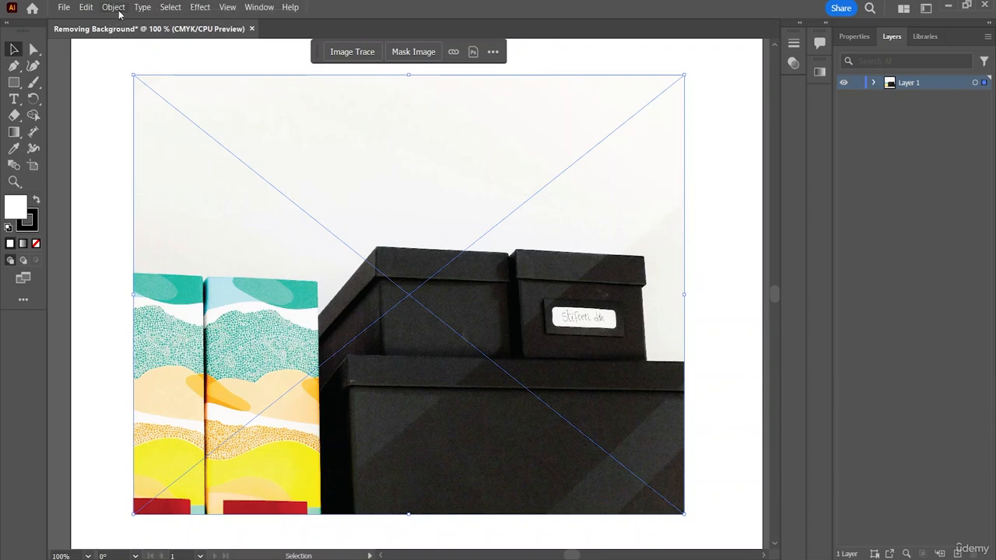
click(170, 7)
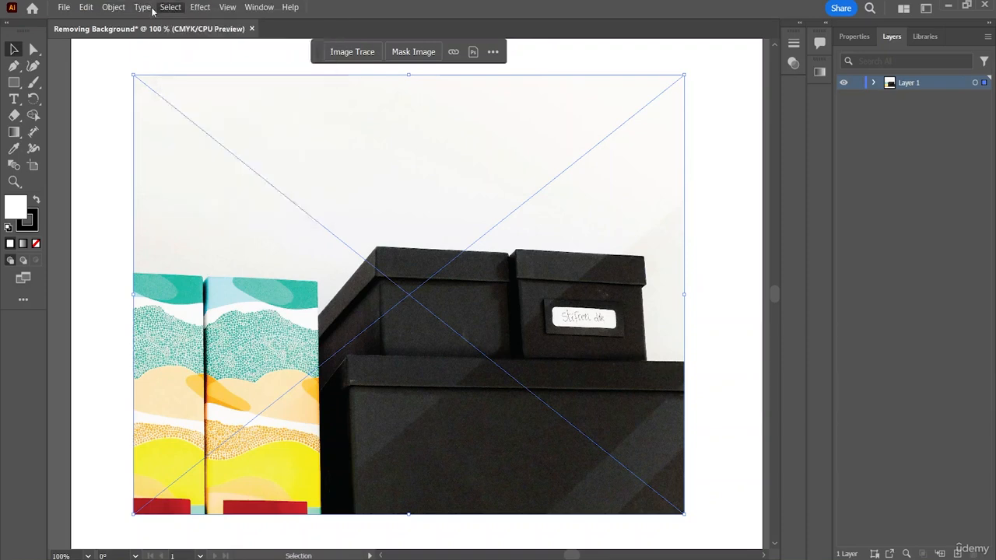
click(114, 7)
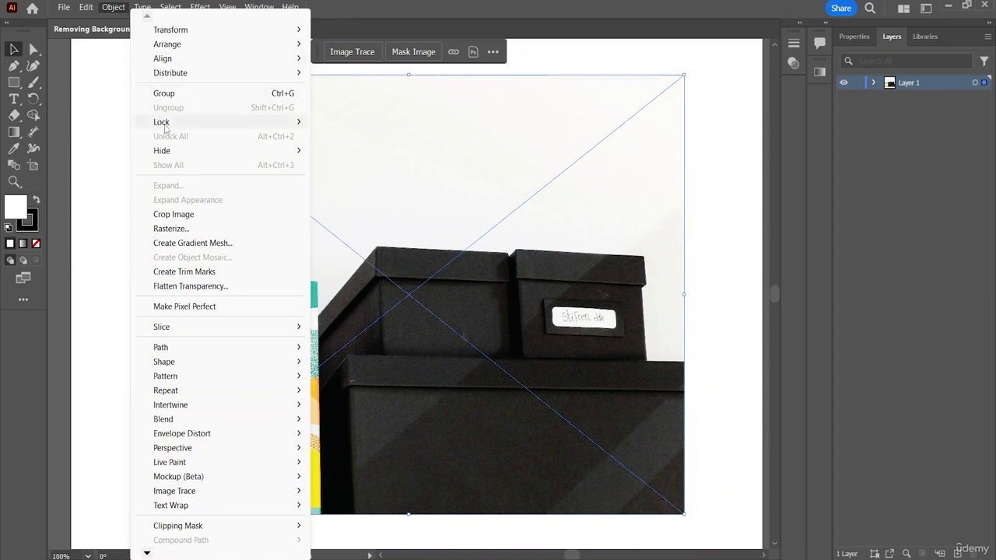
mouse_move(164, 127)
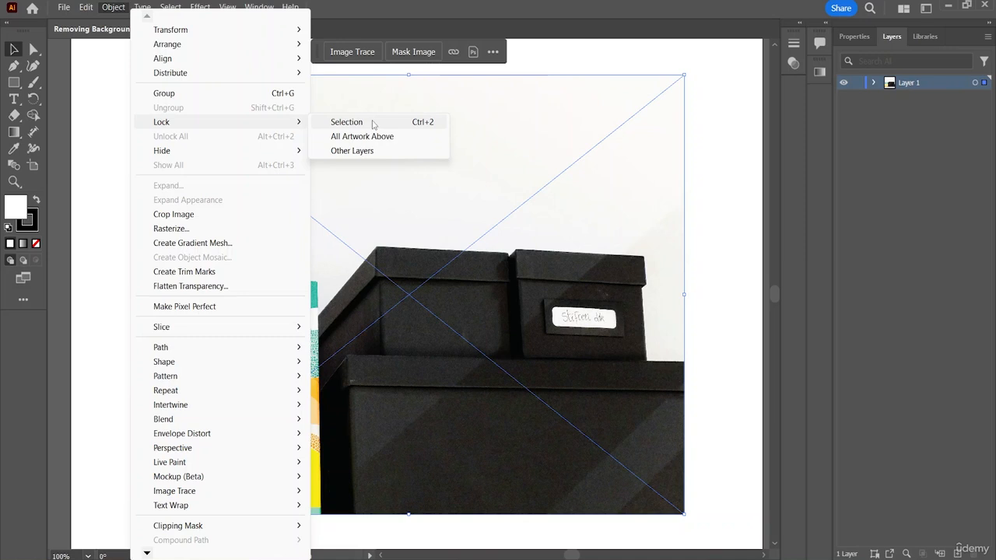
click(372, 124)
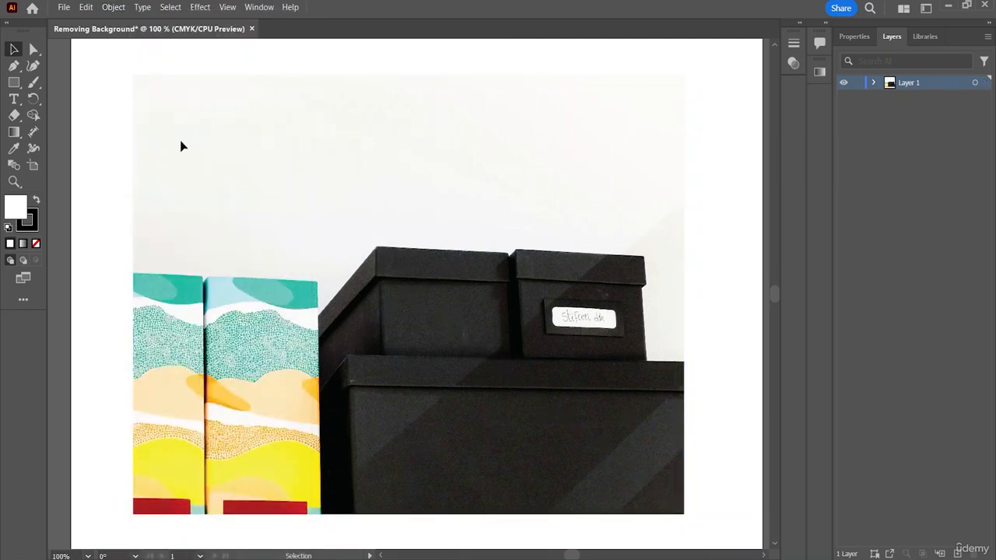
Activate the Pen tool and show the object properties
click(14, 66)
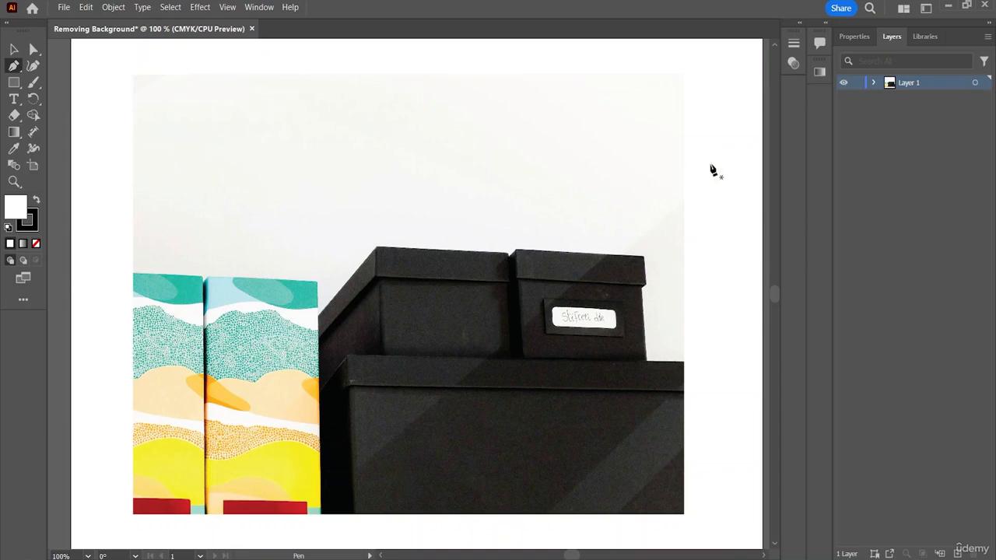
click(852, 37)
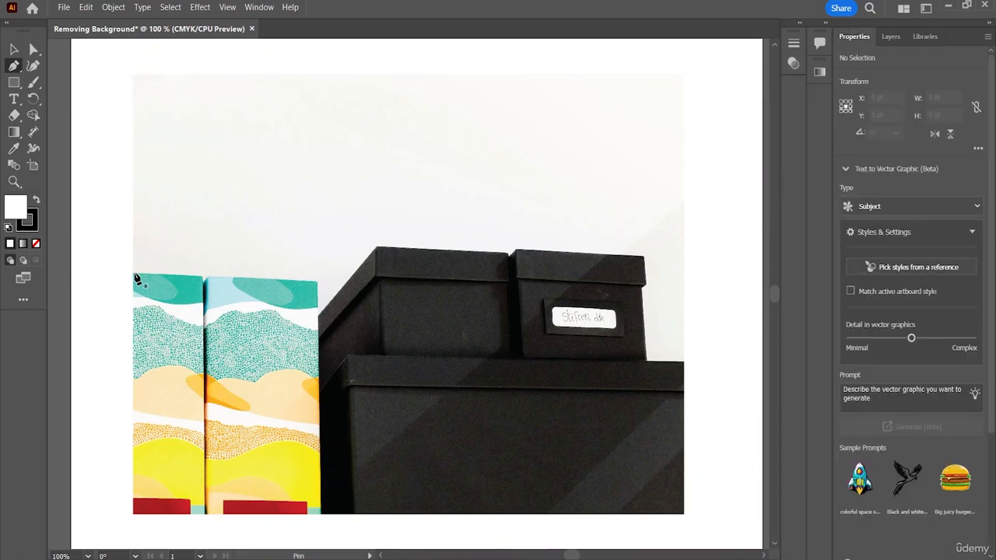
click(202, 274)
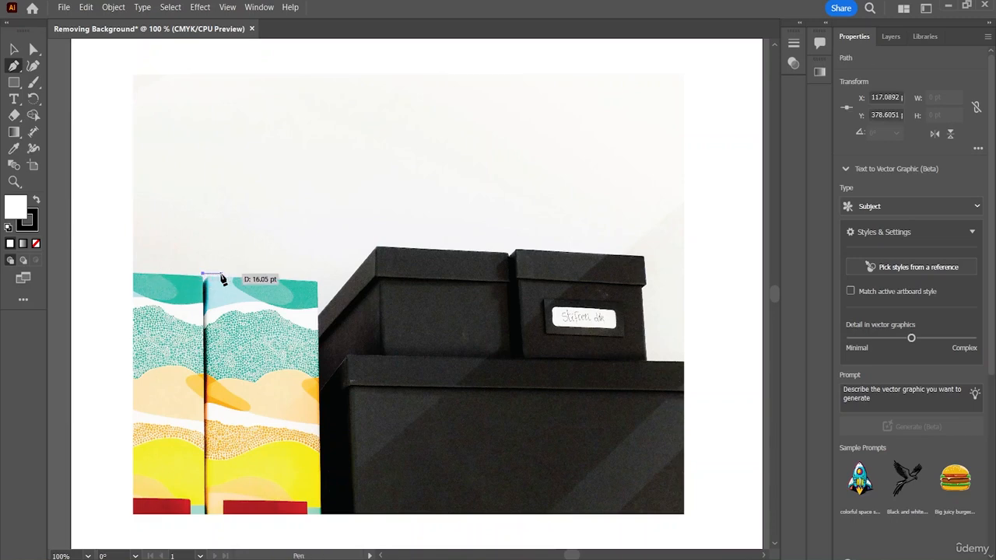
key(ctrl+z)
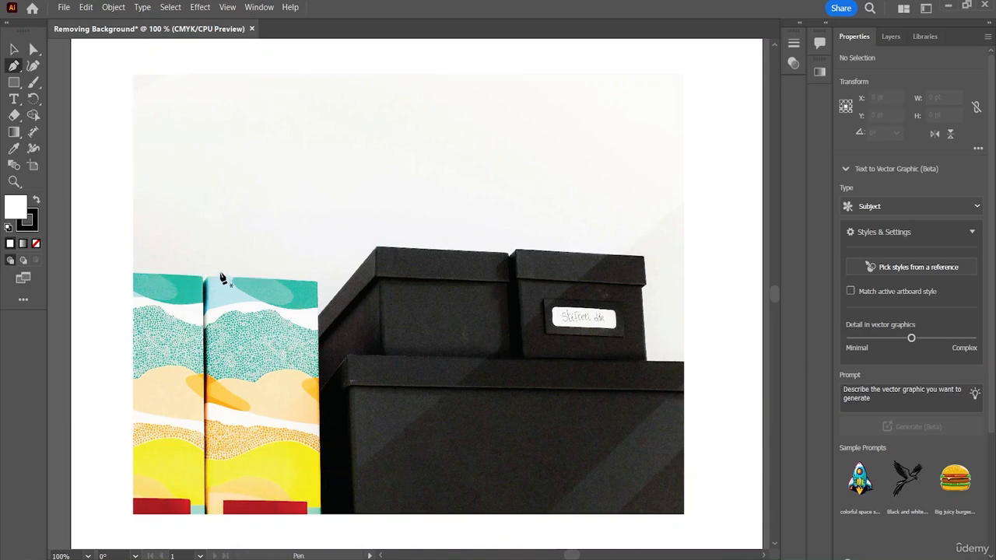
click(133, 513)
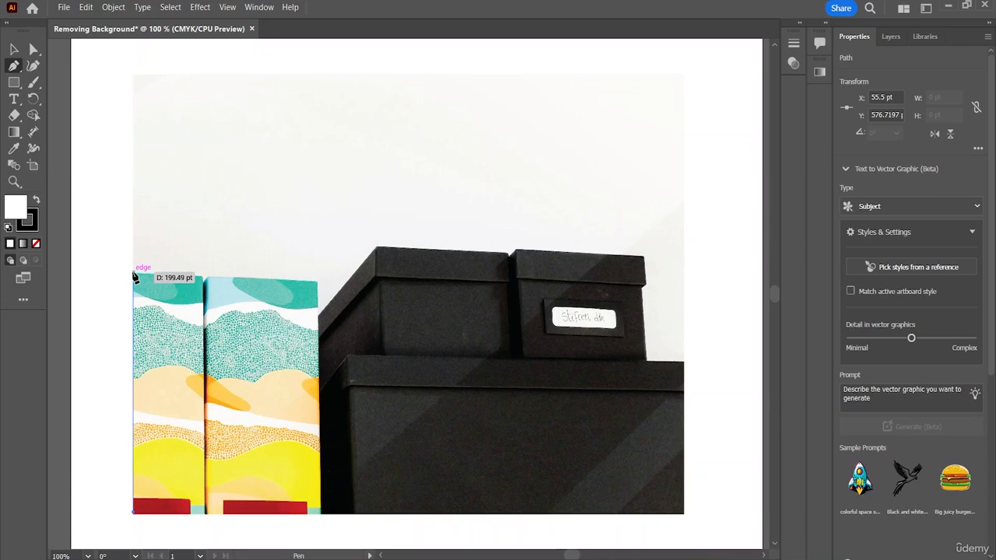
click(133, 273)
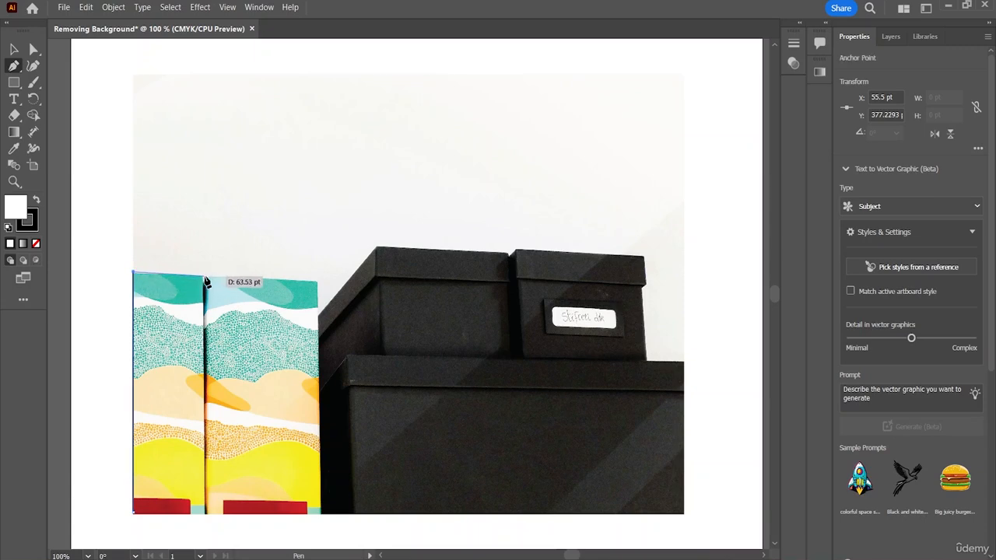
click(203, 274)
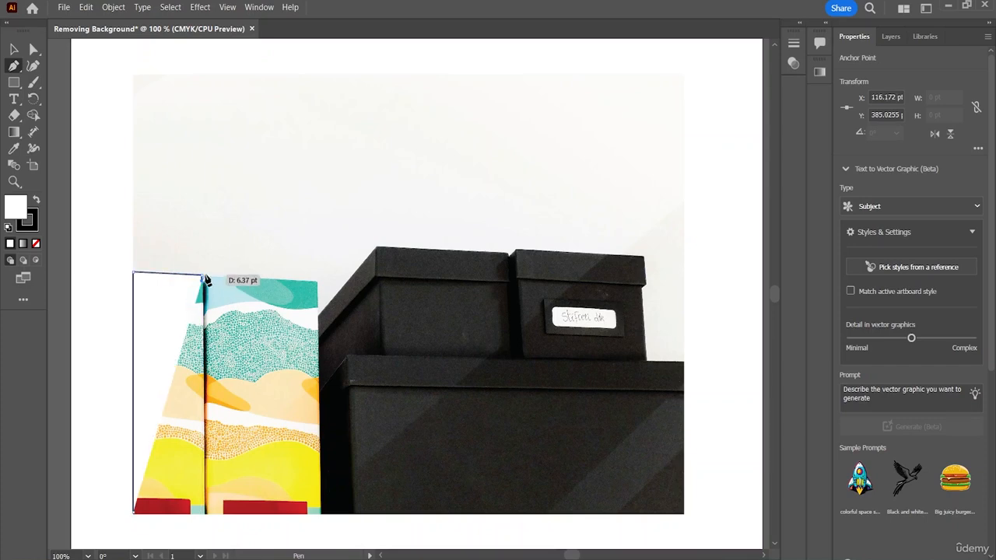
click(207, 279)
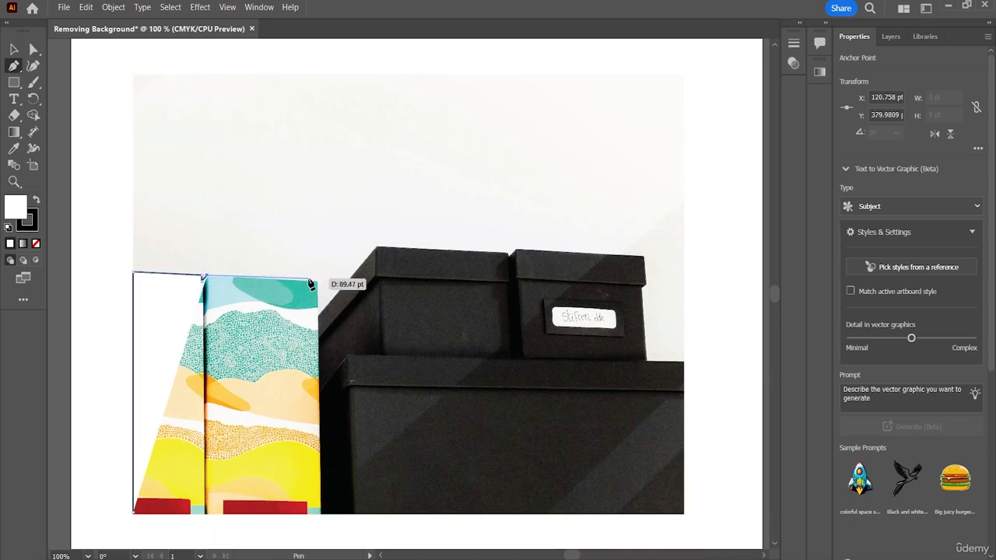
click(317, 281)
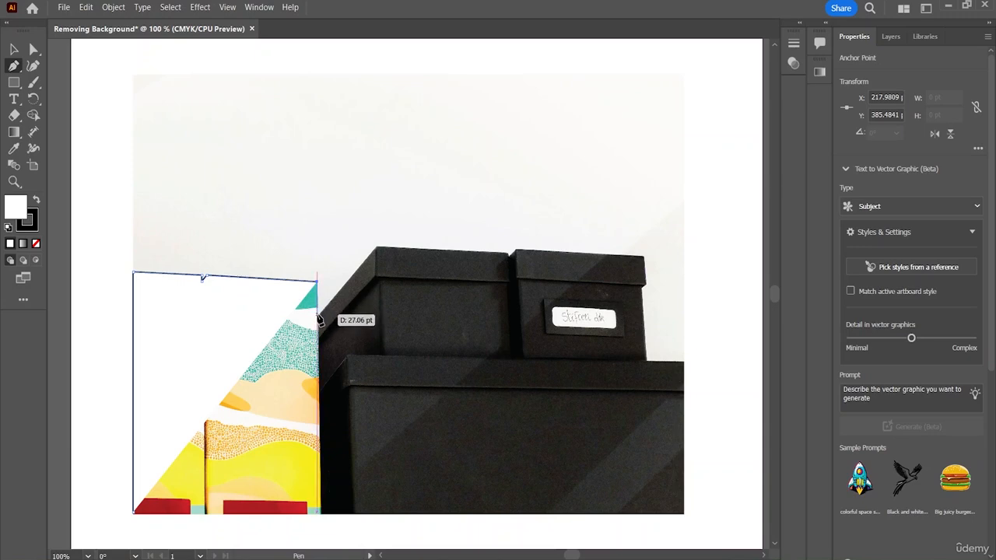
click(318, 315)
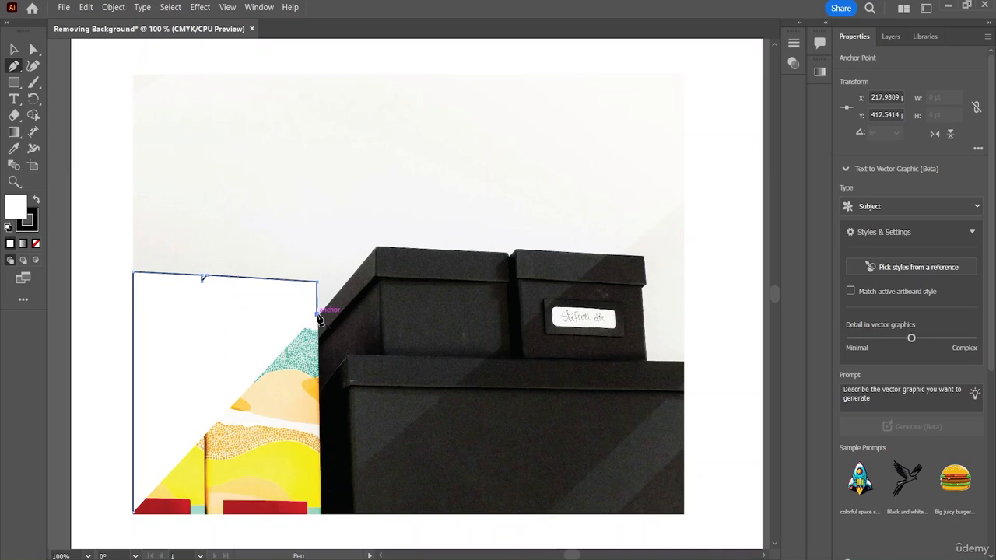
key(ctrl+z)
key(ctrl+z)
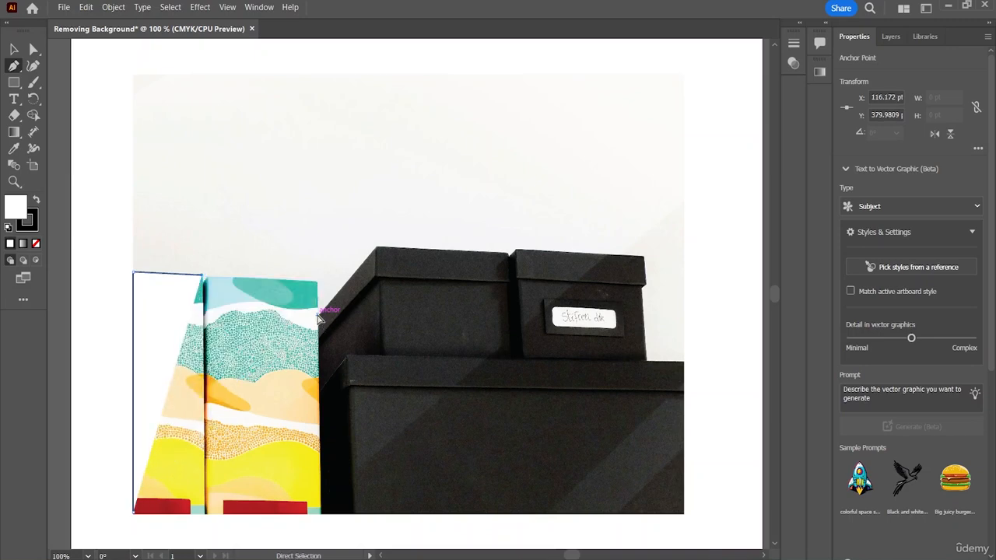
key(ctrl+z)
key(ctrl+z)
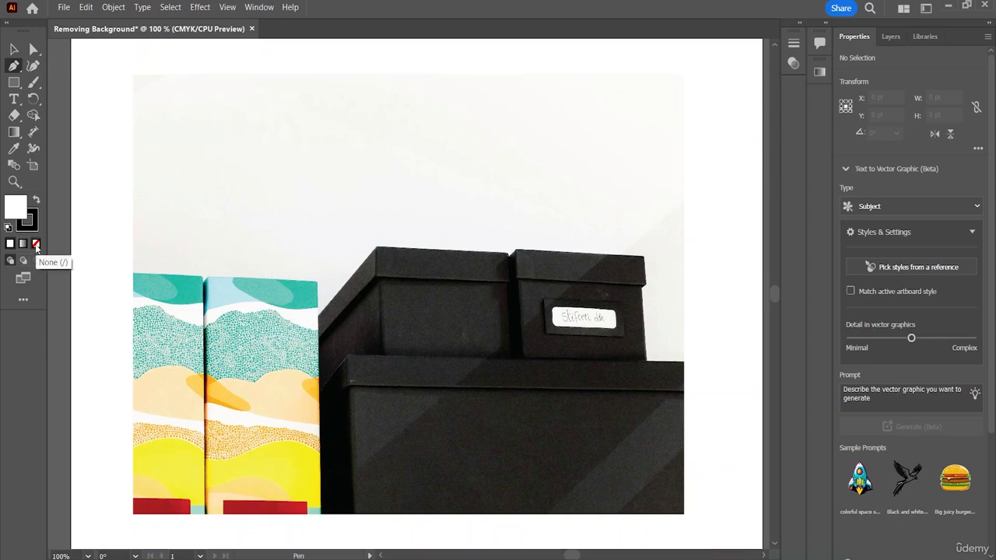
Set the fill to none and trace the two colourful boxes from the photo's lower-left corner, up the edge and along both tops
click(36, 244)
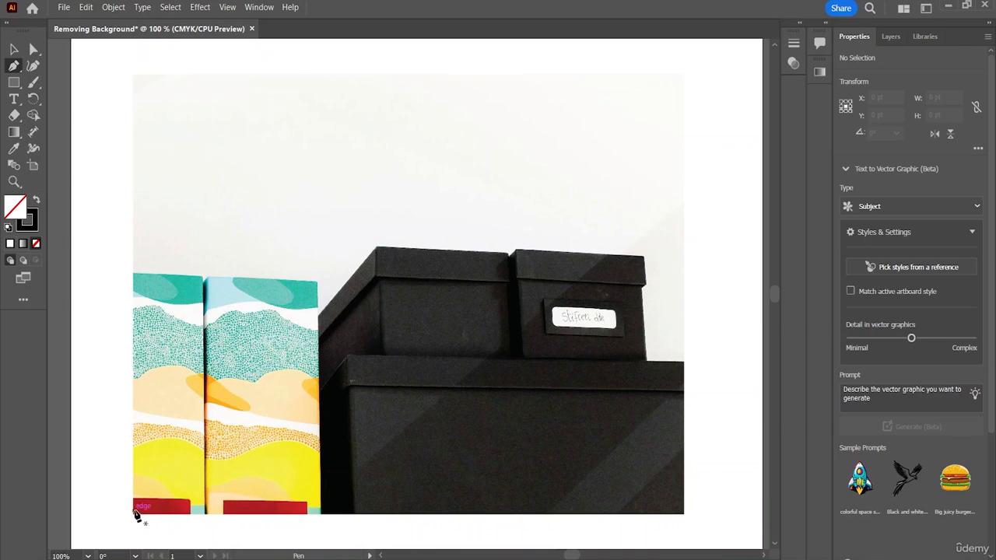
click(134, 513)
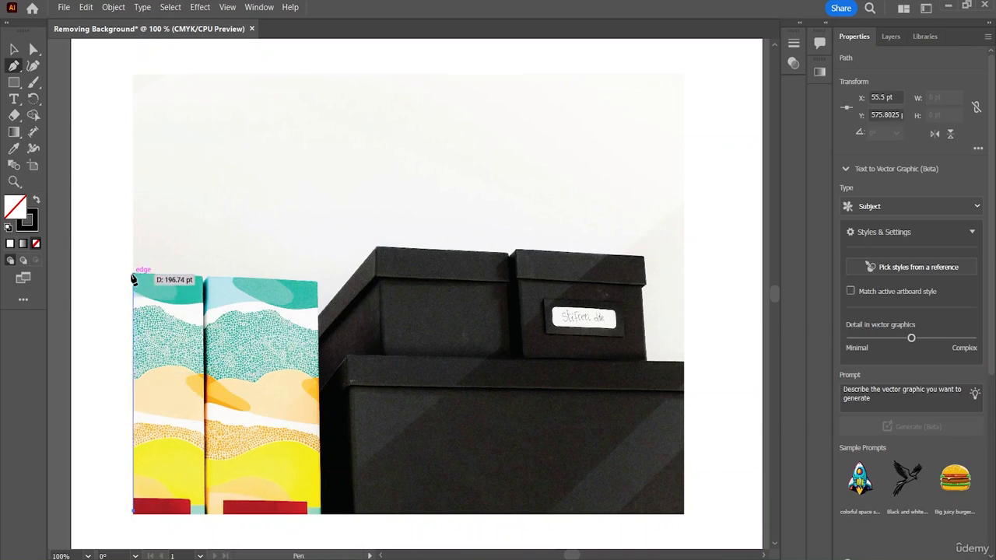
click(133, 273)
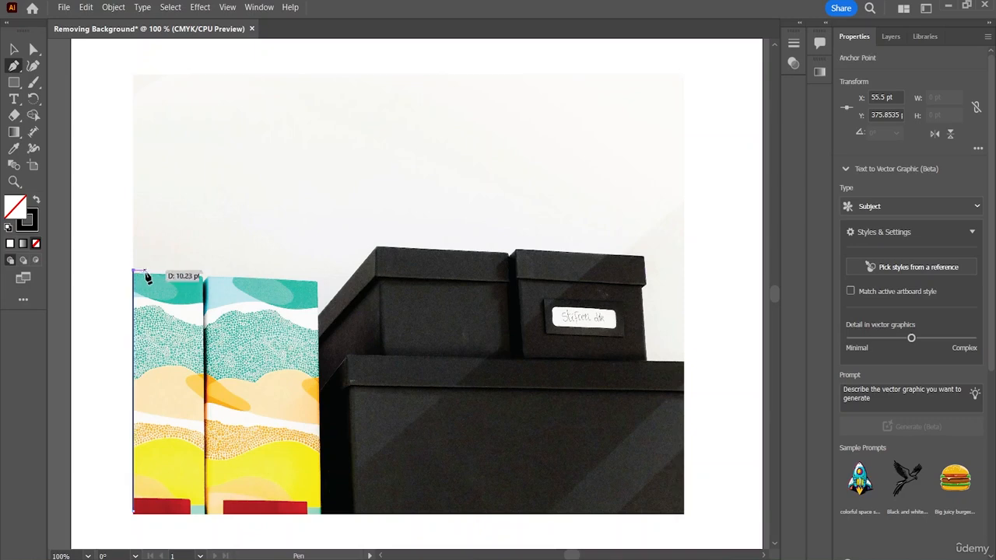
key(ctrl+z)
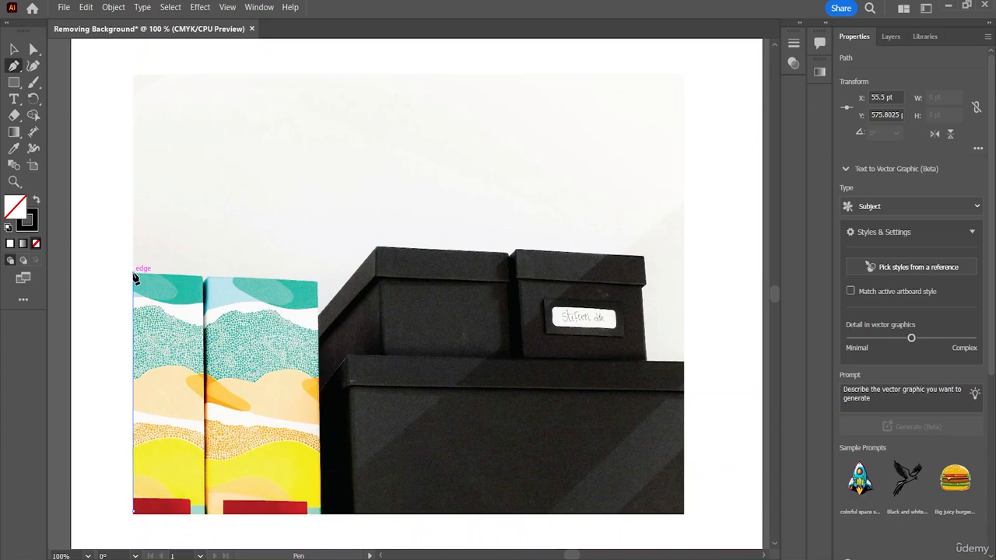
click(134, 275)
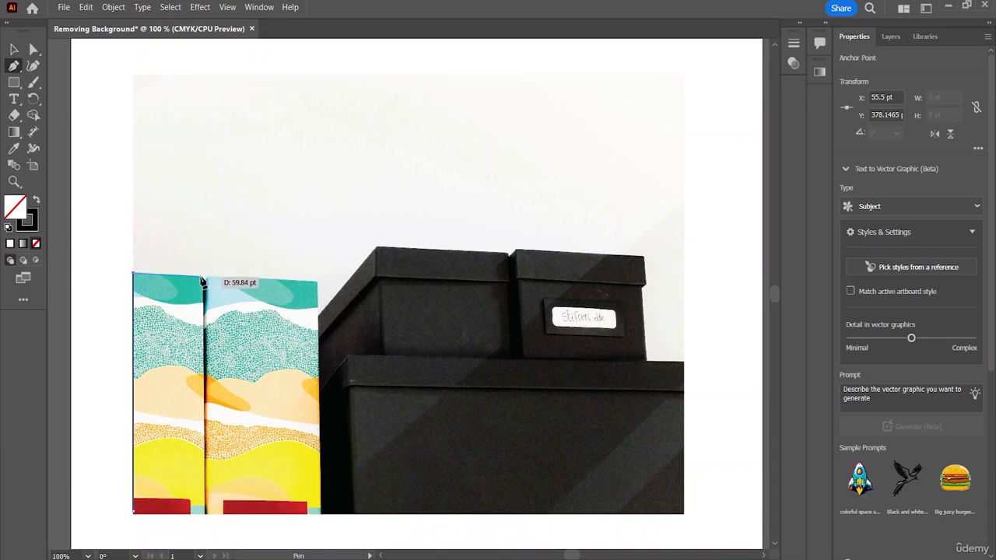
click(203, 280)
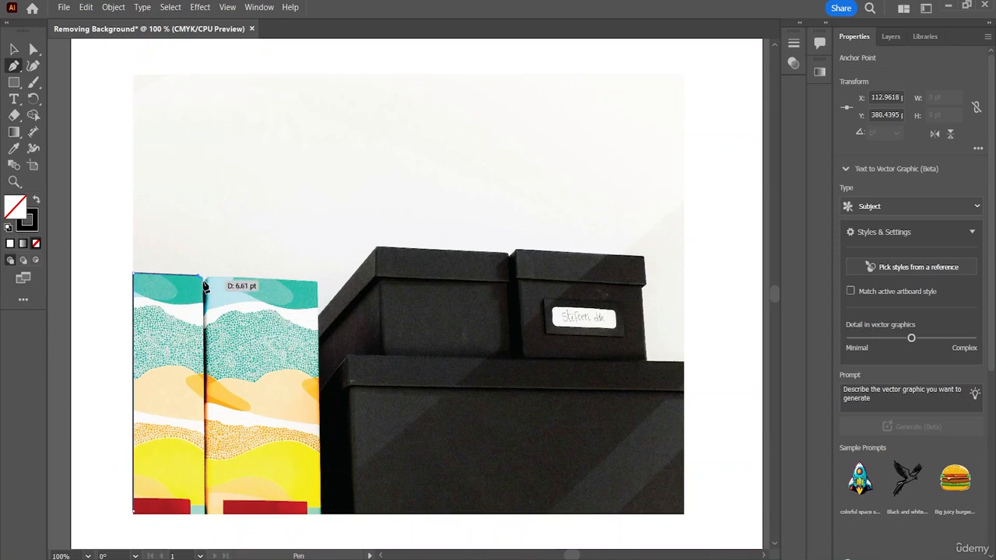
click(207, 278)
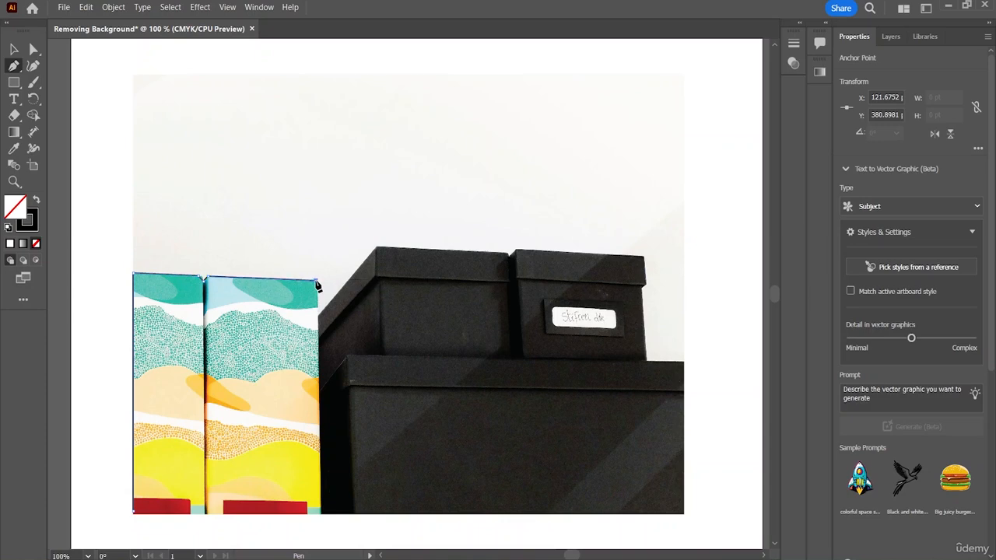
click(316, 279)
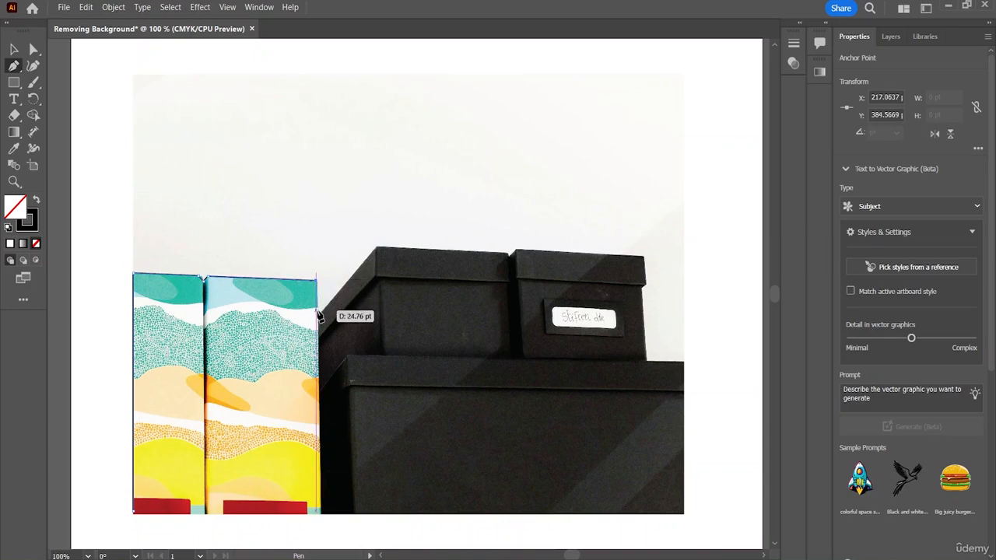
Continue the path down to the black box's slanted edge, along its lid and through the notch to the labelled box's upper-left corner
click(319, 313)
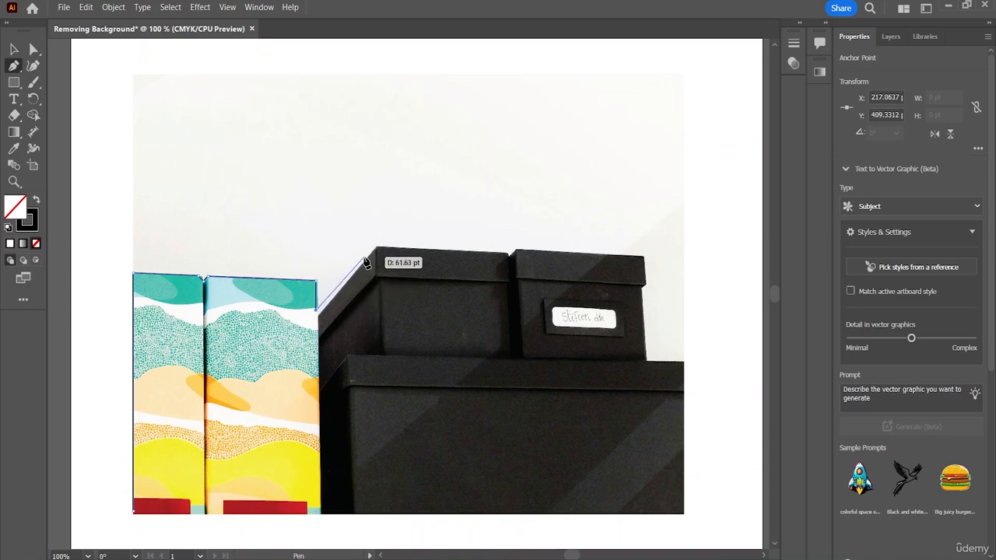
key(ctrl)
key(ctrl+z)
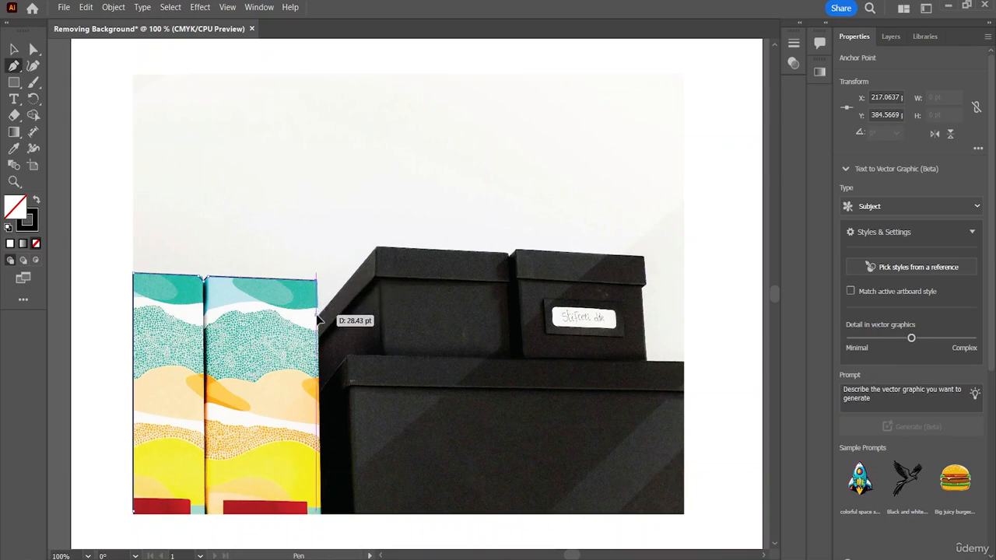
click(318, 319)
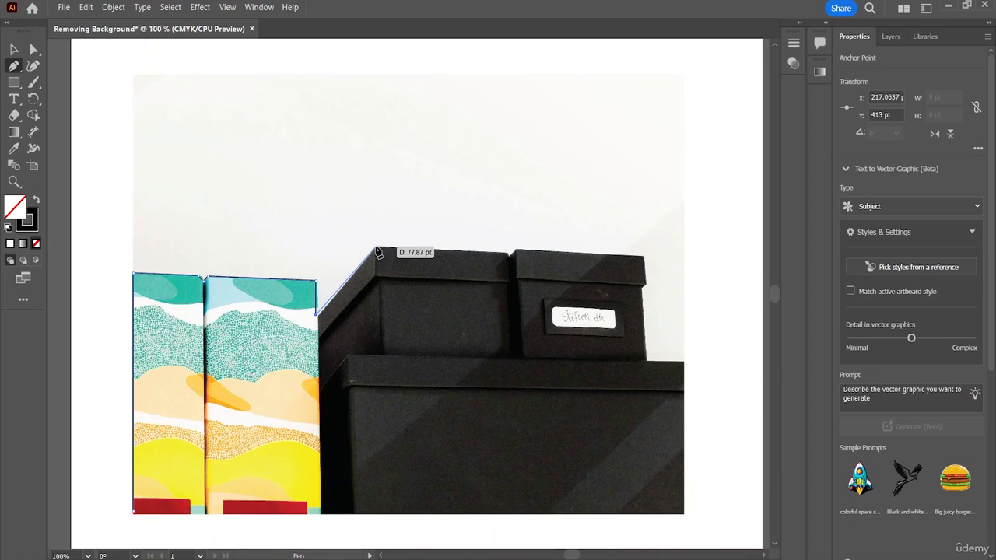
click(377, 251)
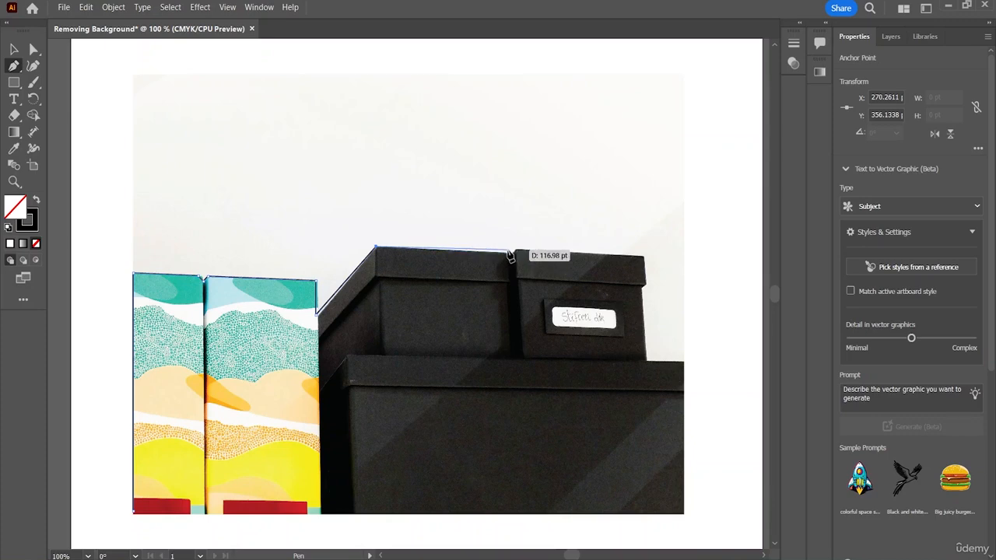
click(509, 257)
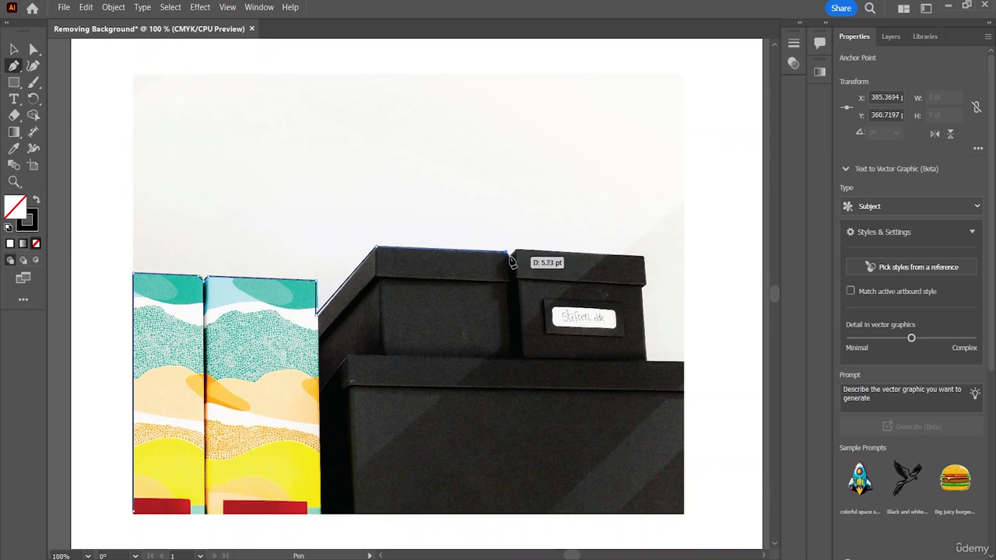
click(510, 256)
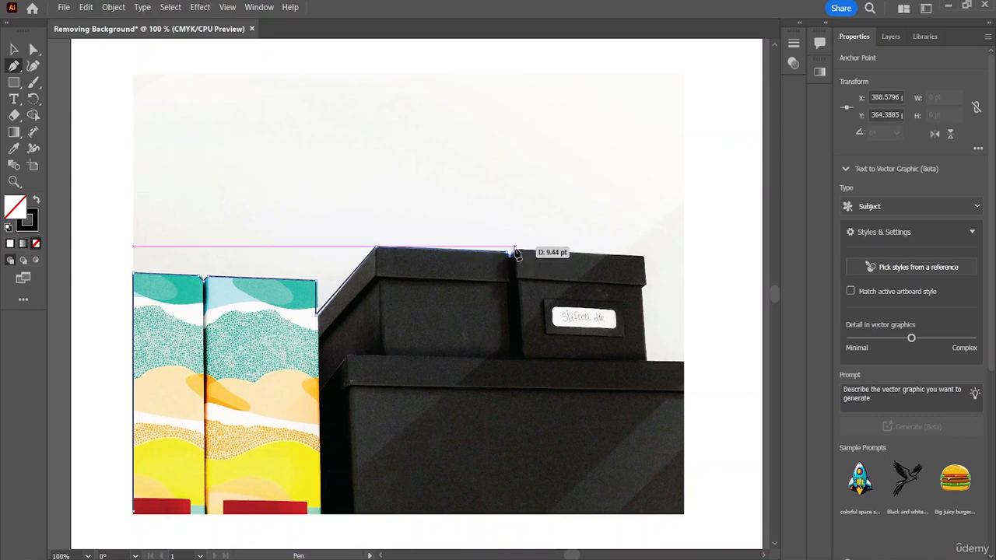
click(515, 253)
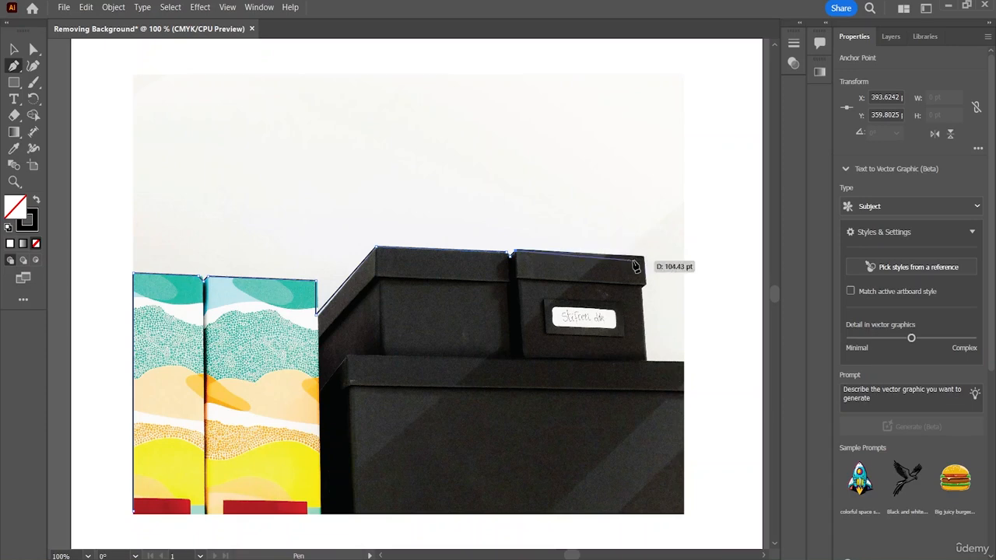
Trace around the labelled box's lid and side, follow the large box to the photo's right edge, and close the path along the photo's base
click(644, 260)
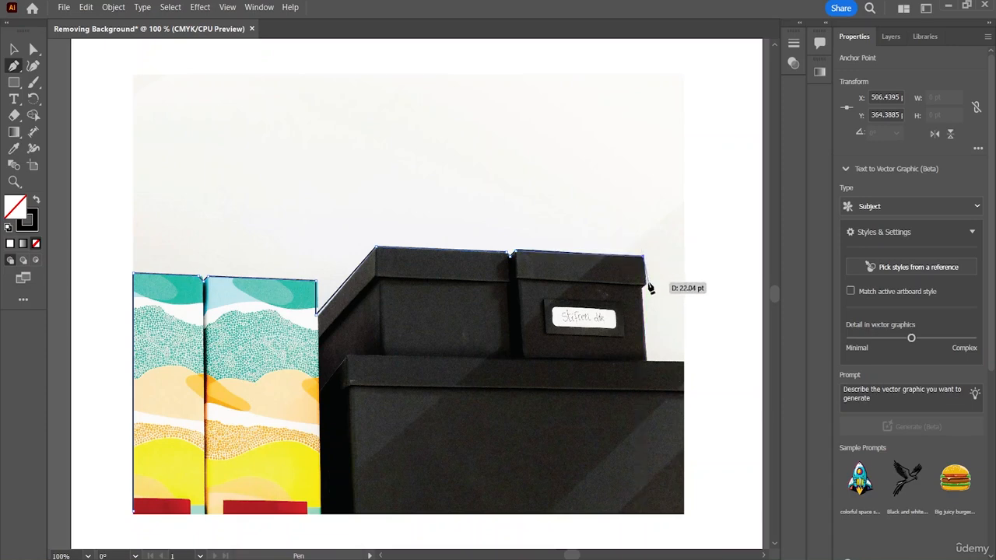
click(645, 286)
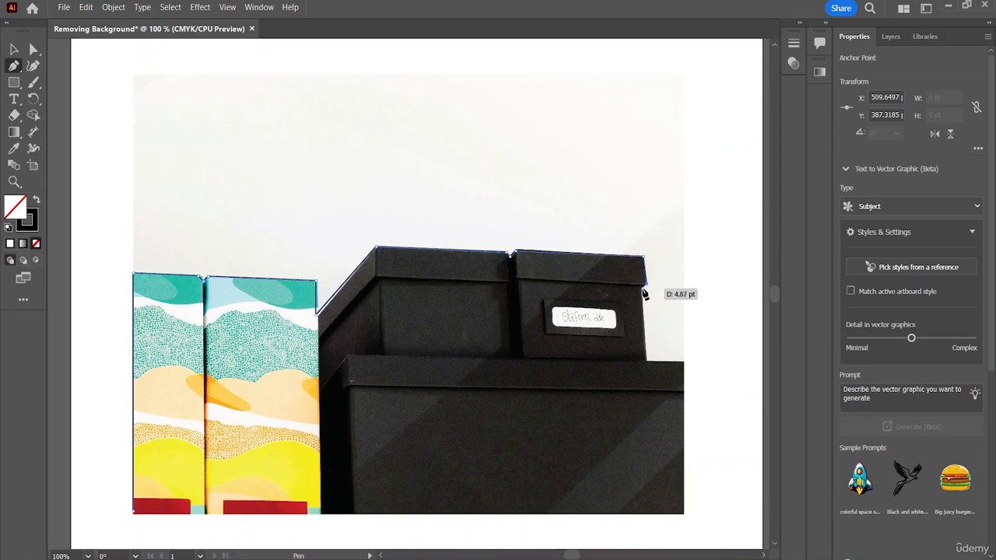
click(642, 292)
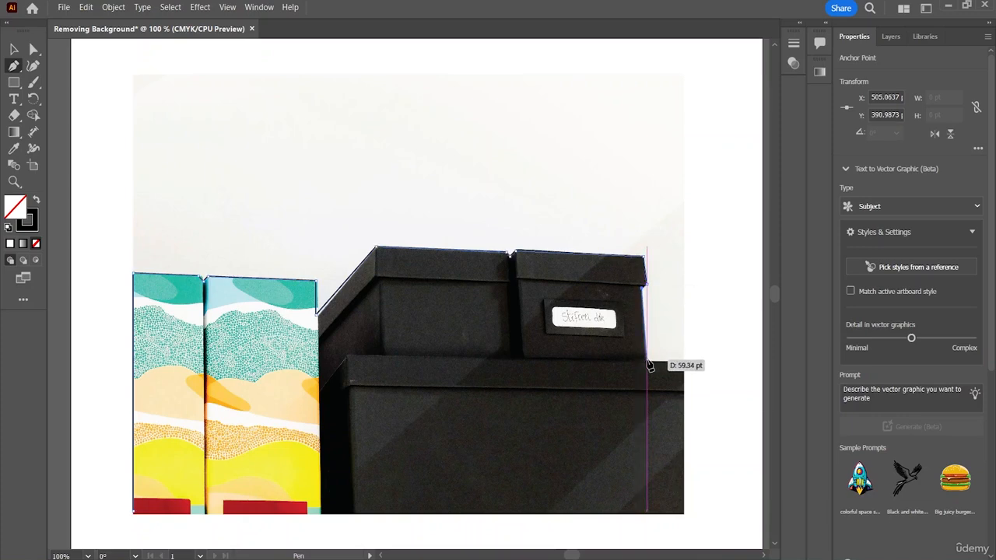
click(647, 360)
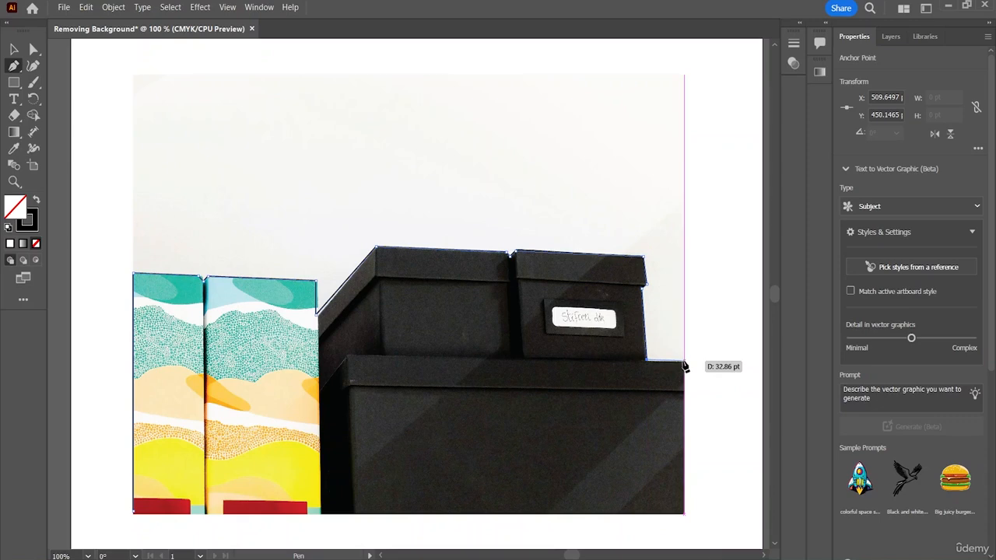
click(684, 361)
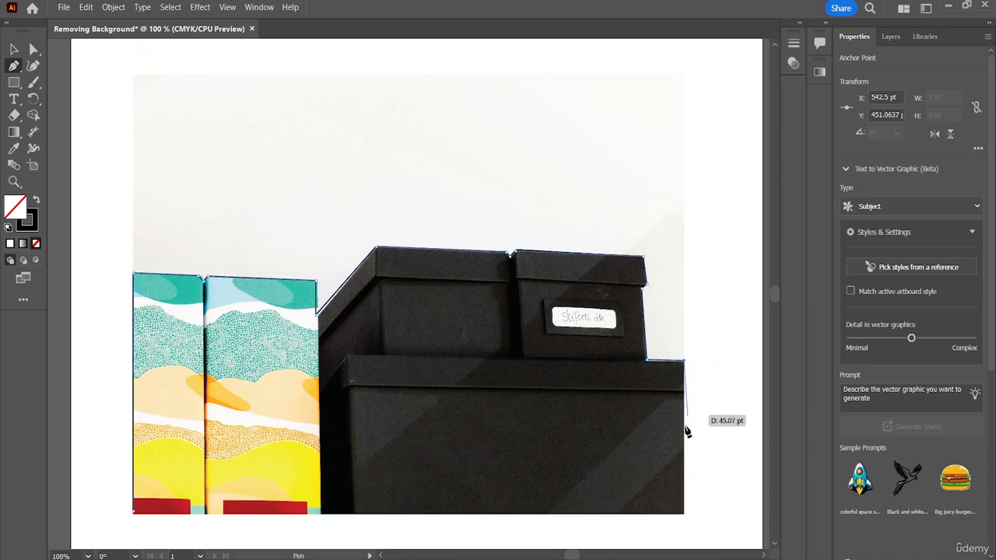
click(683, 514)
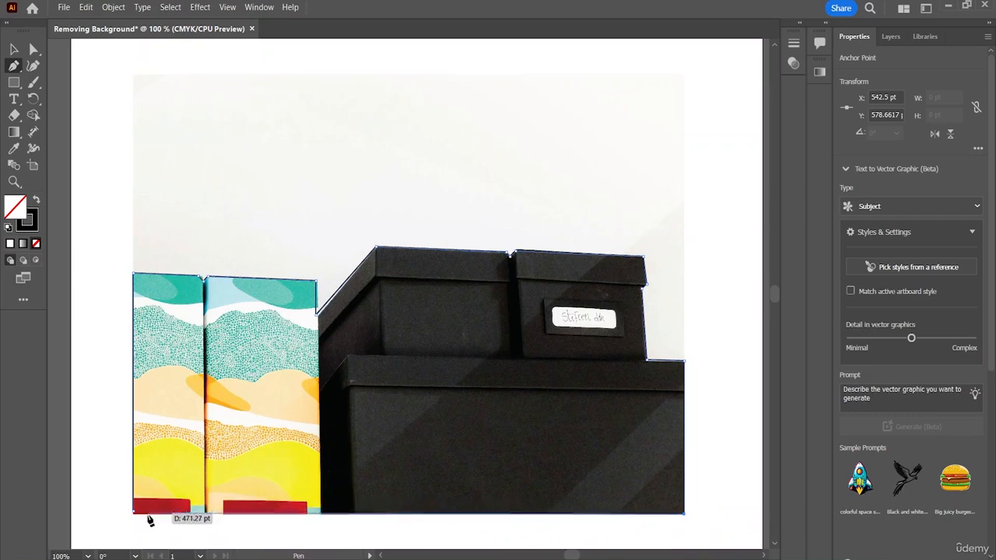
click(133, 514)
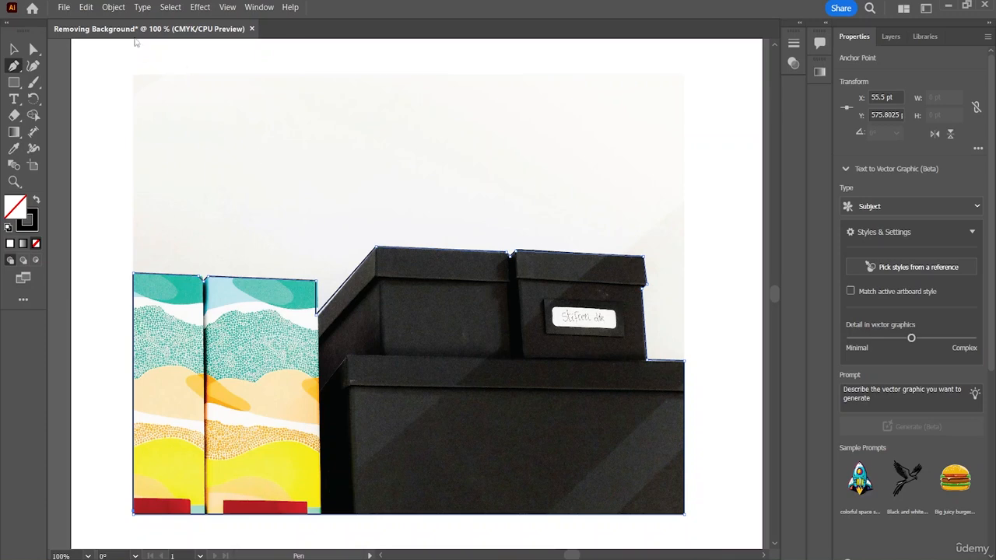
Unlock all locked objects in the artwork, including the photo of the boxes
click(114, 8)
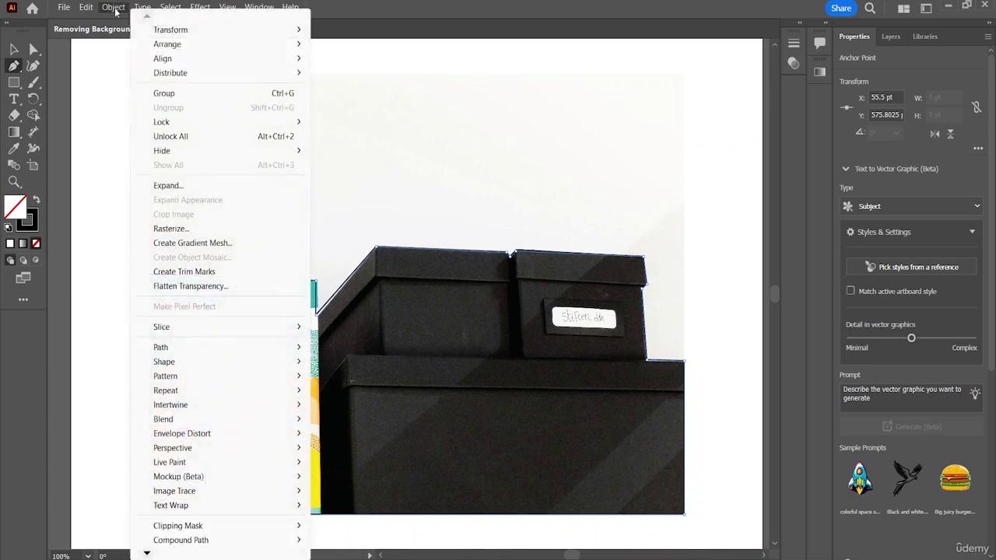
mouse_move(194, 129)
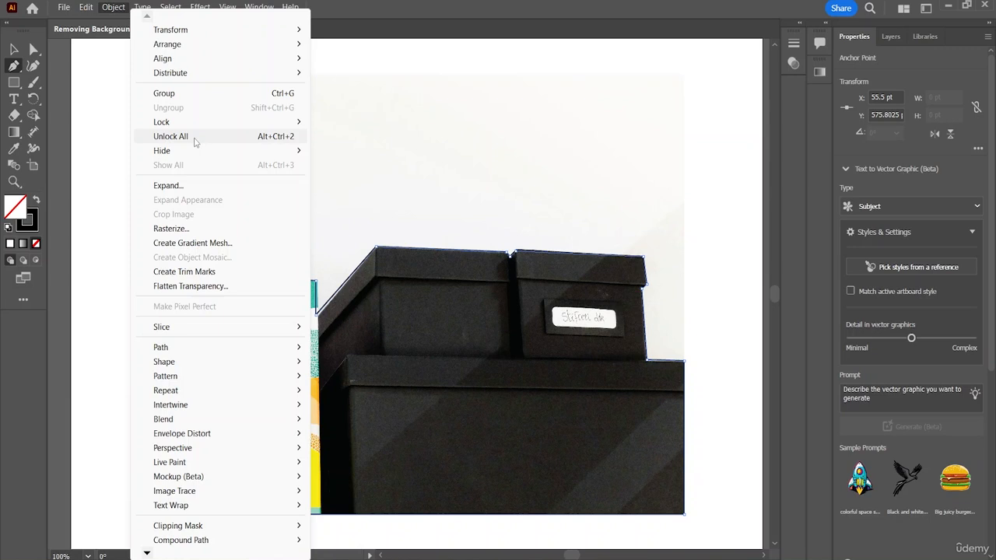
click(195, 138)
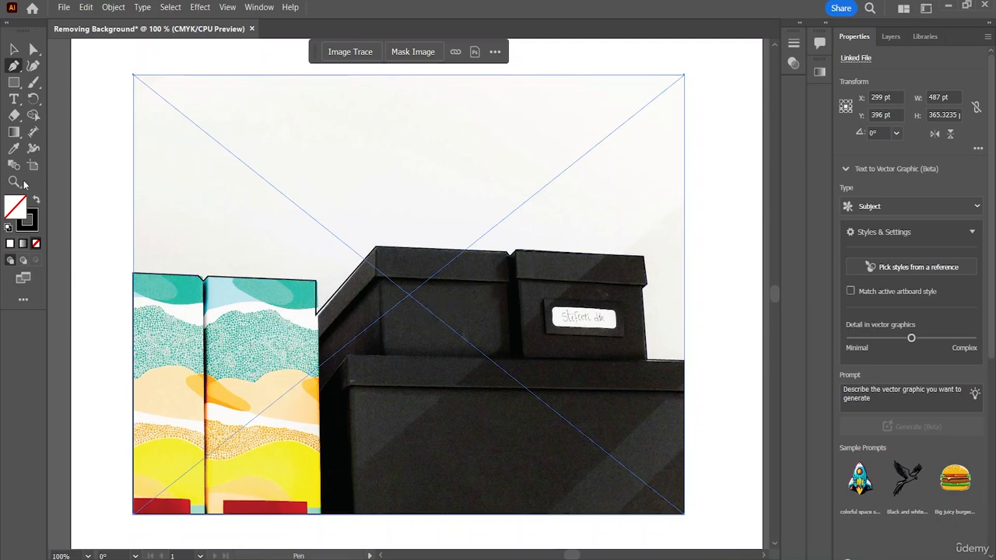
Try to set the fill colour to 00F7DF while the photo is selected
double_click(16, 206)
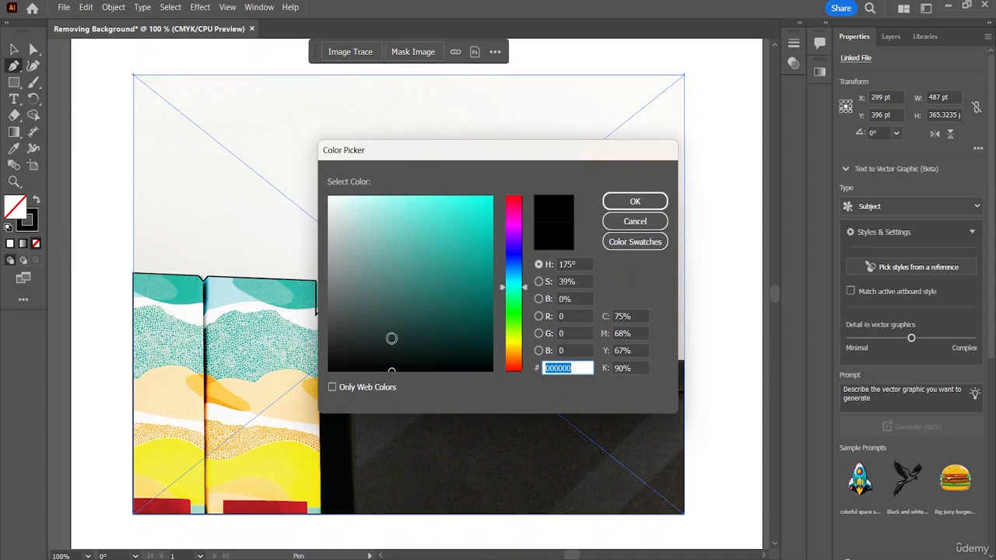
mouse_move(391, 337)
mouse_down()
mouse_move(483, 182)
mouse_move(495, 200)
mouse_up()
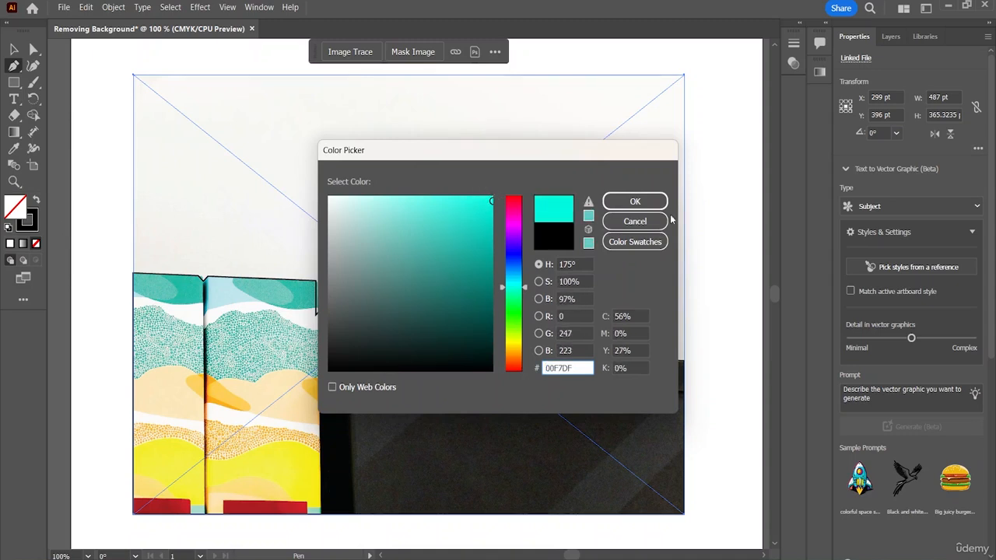
click(633, 201)
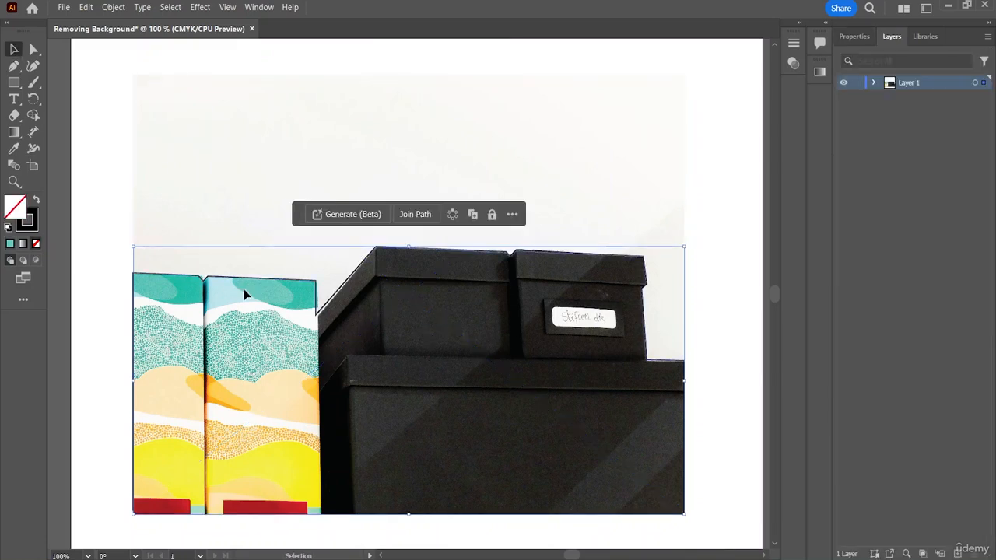
Fill the traced outline of the boxes with colour 00FFE6 and keep it selected
double_click(12, 212)
text(00FFE6)
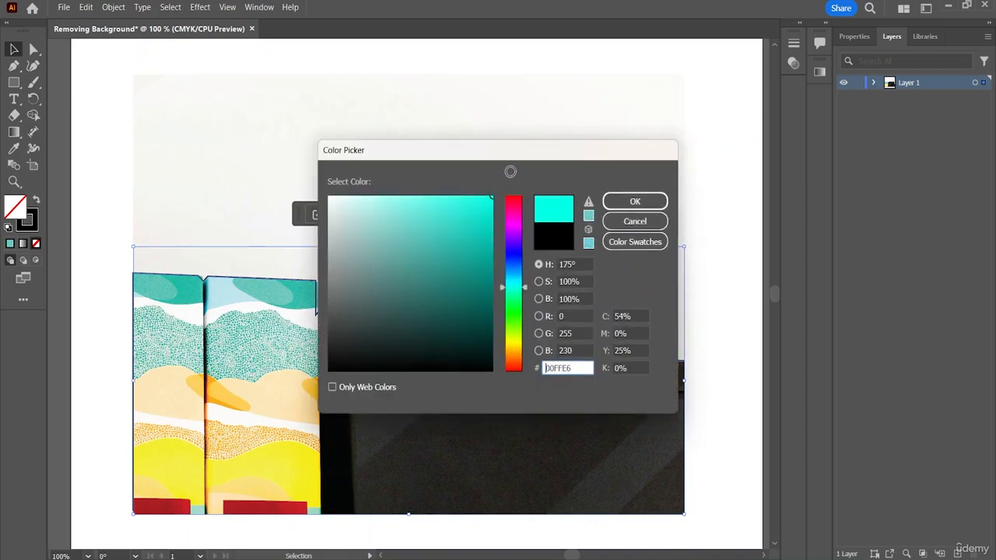
click(636, 202)
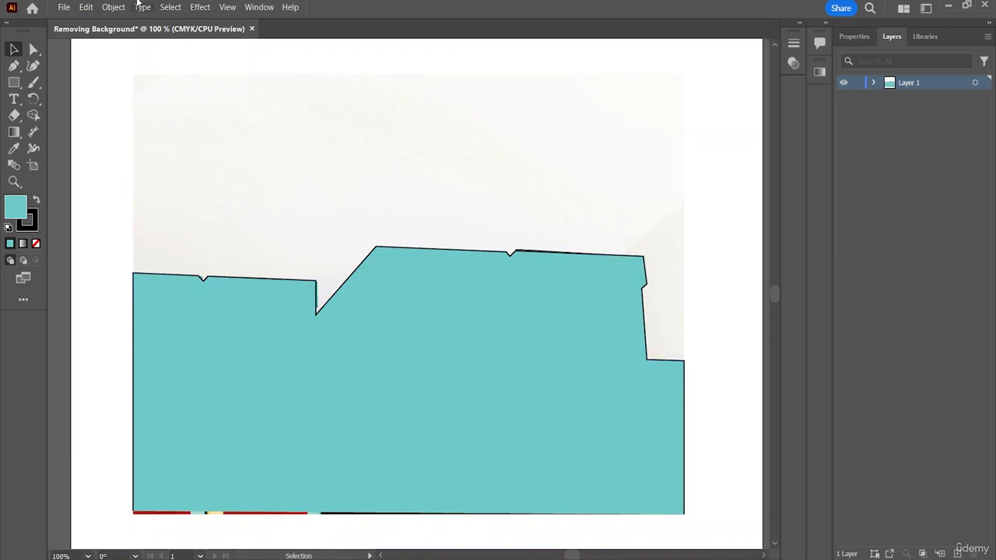
click(113, 7)
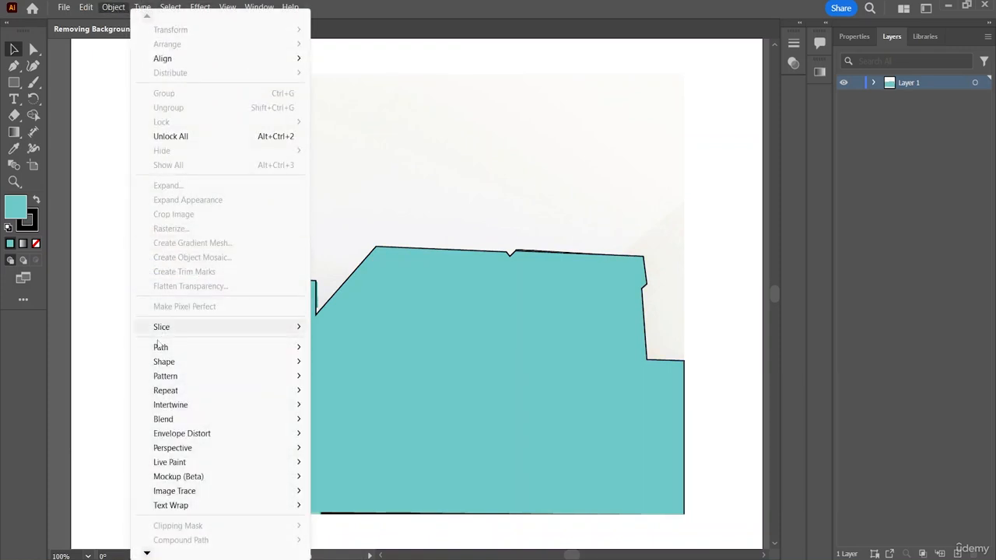
click(415, 376)
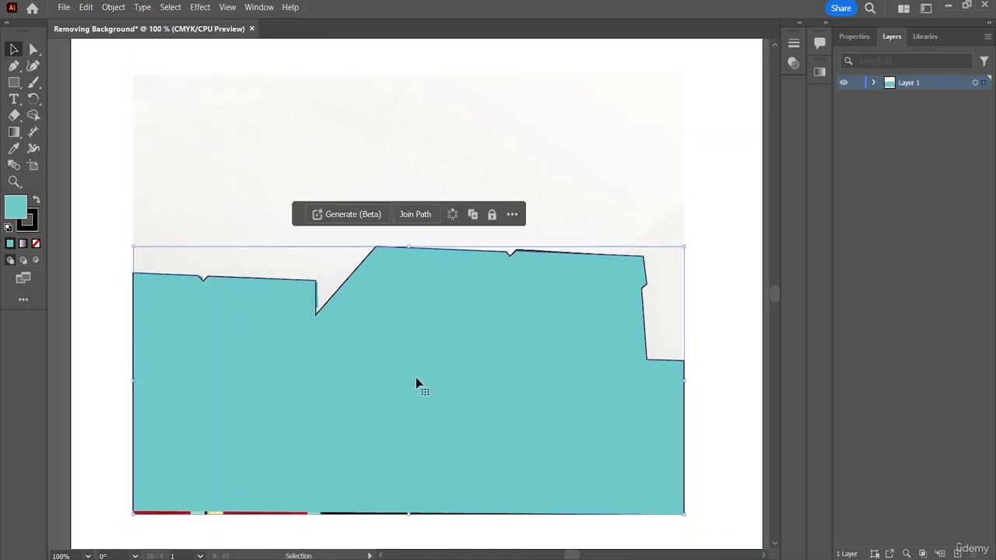
Try to make a clipping mask with only the filled outline selected
click(86, 7)
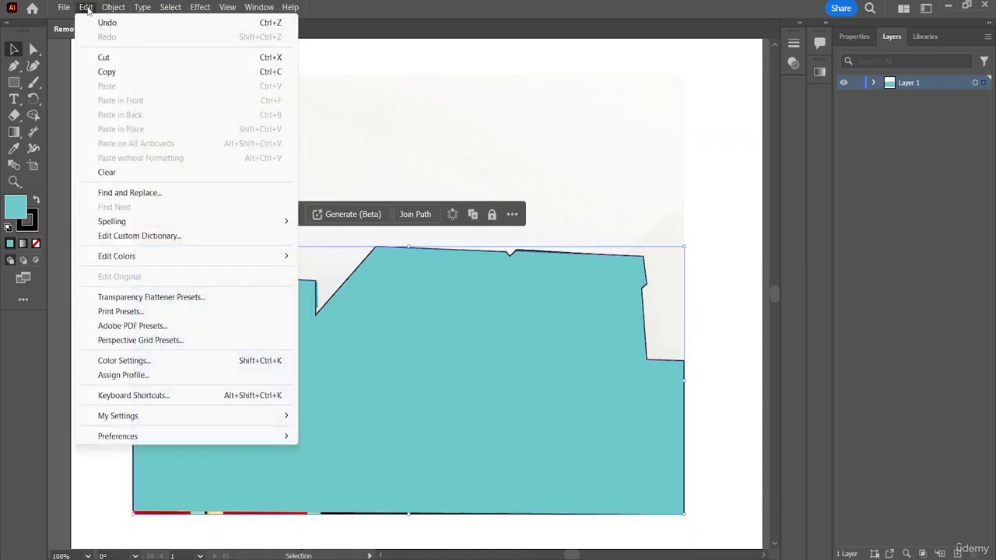
mouse_move(114, 7)
mouse_move(201, 529)
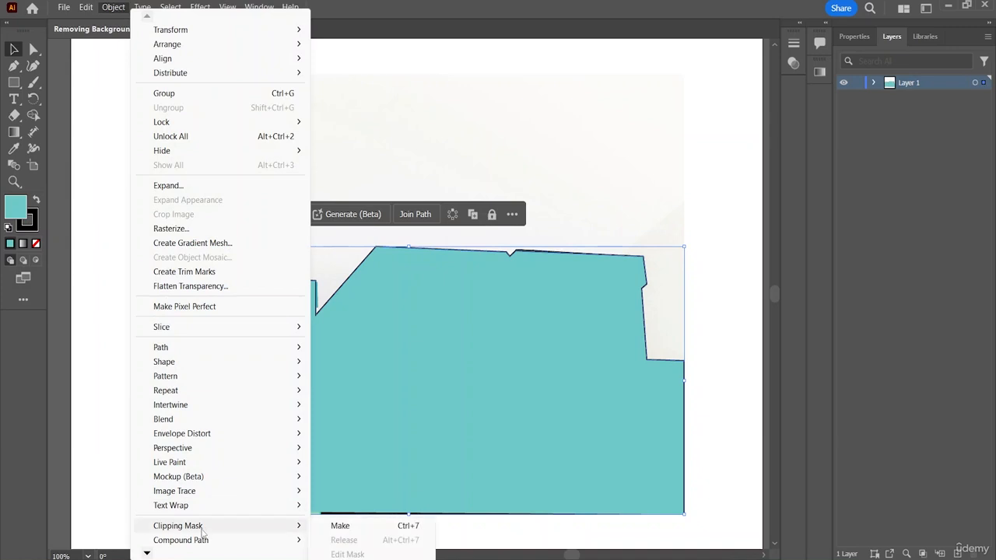
click(340, 525)
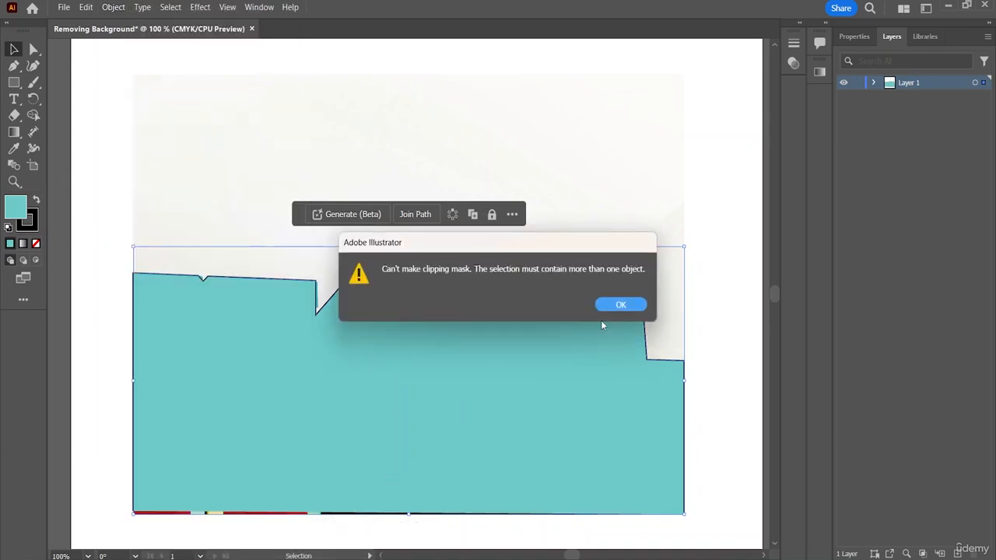
click(614, 305)
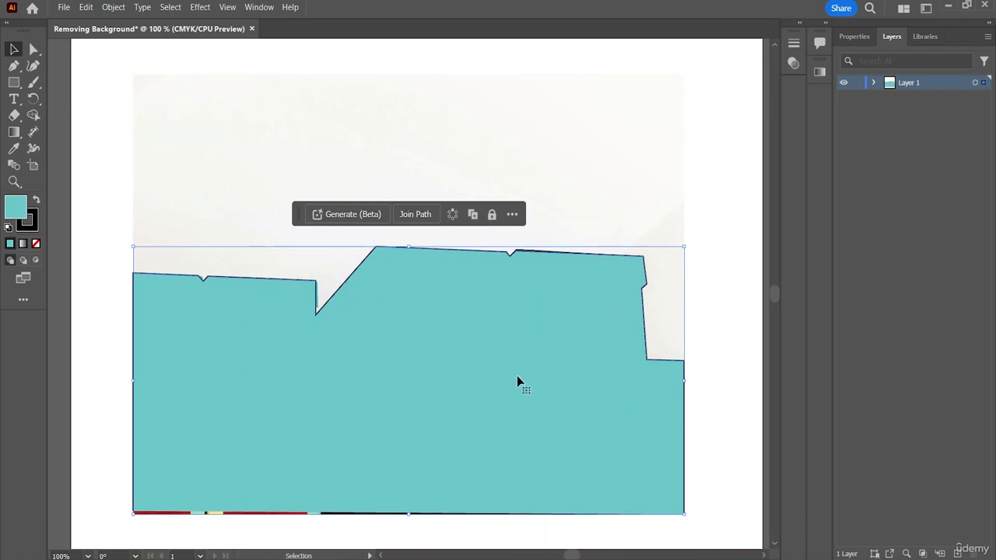
Add the photo to the selected outline and make a clipping mask from both objects
shift+click(467, 247)
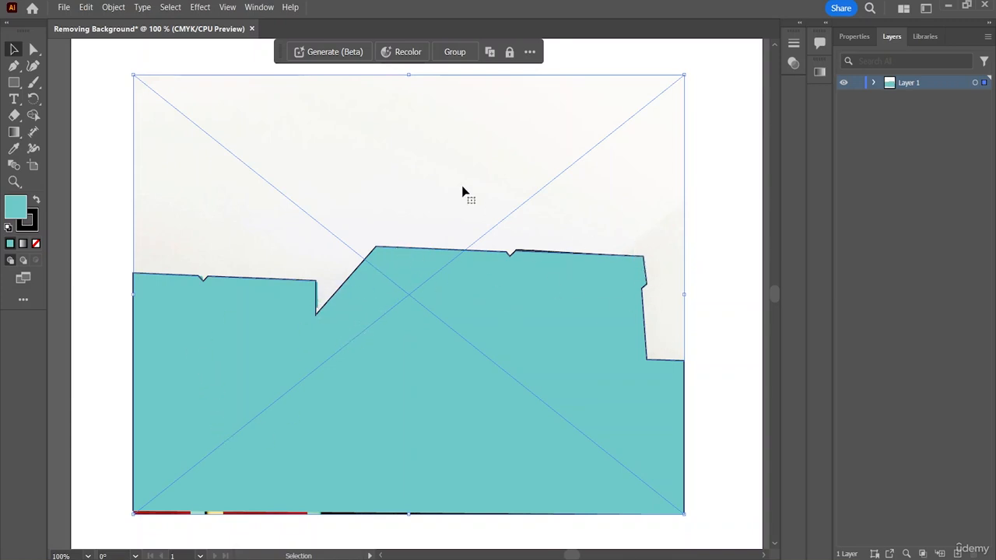
right_click(399, 258)
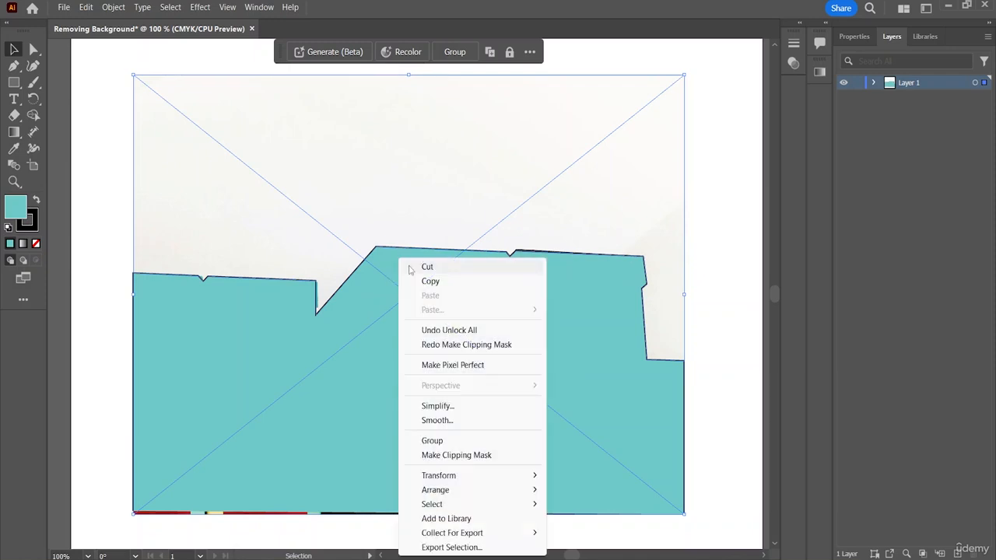
click(469, 456)
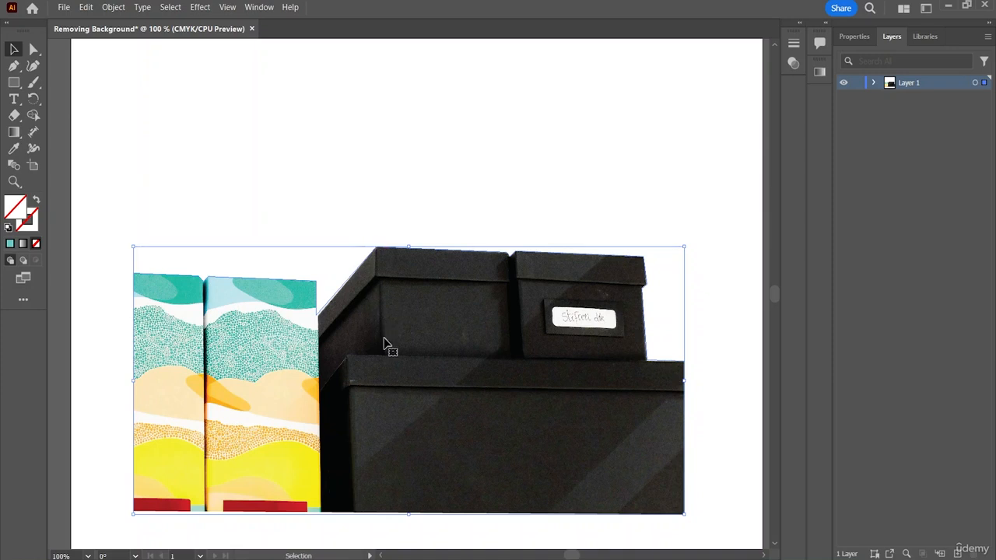
Start the Feather effect on the clipped boxes and move its dialog clear of their upper edges
key(a)
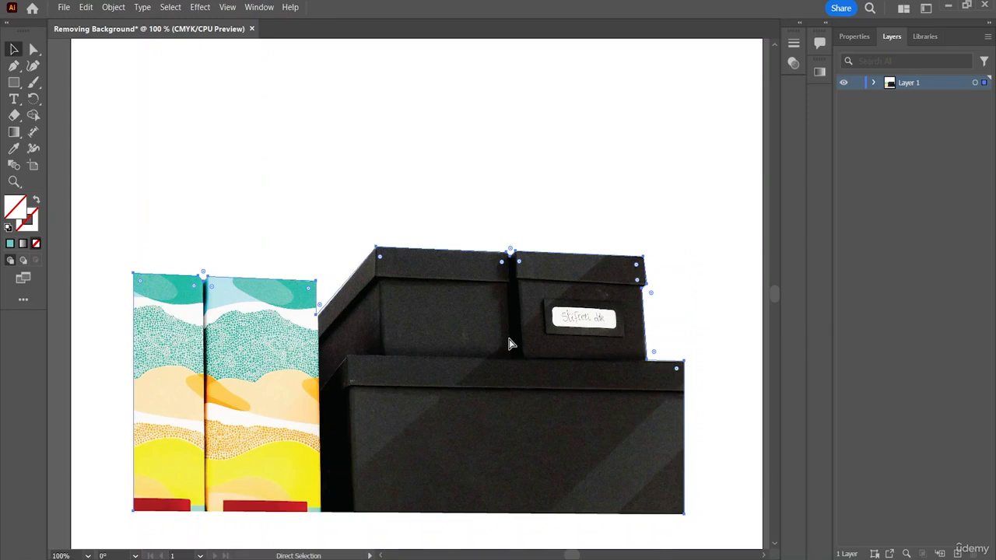
key(ctrl+plus)
key(ctrl+plus)
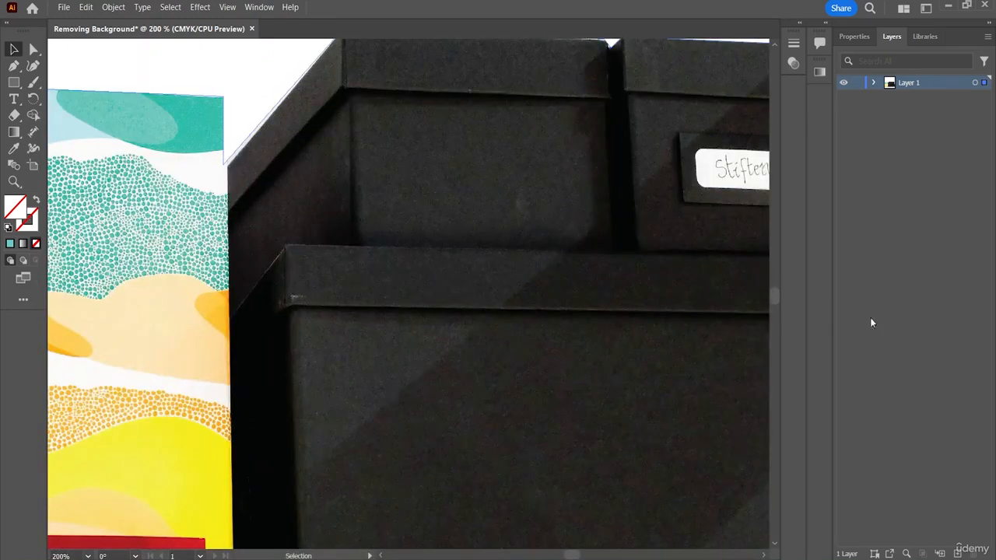
mouse_move(776, 296)
mouse_down()
mouse_move(775, 277)
mouse_move(773, 296)
mouse_up()
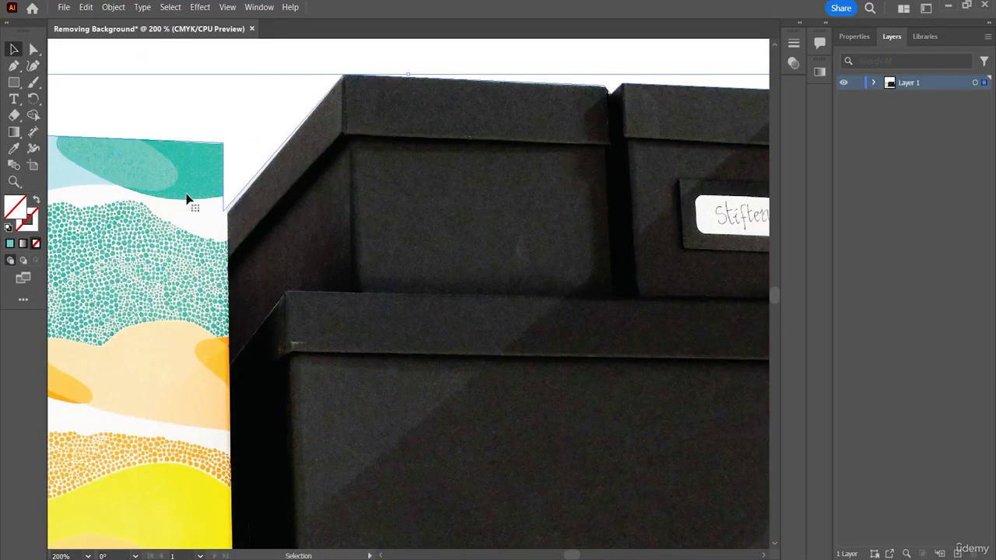
click(200, 7)
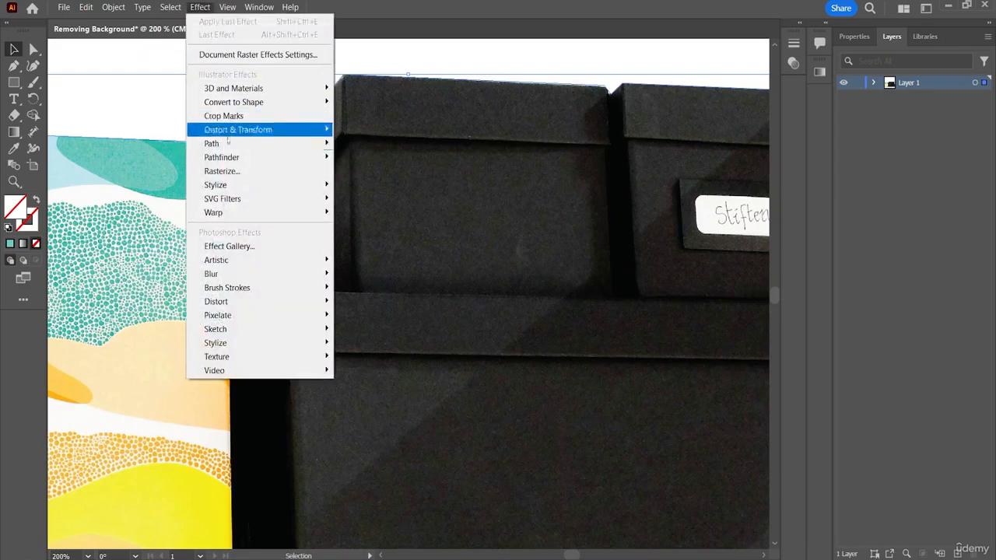
mouse_move(235, 199)
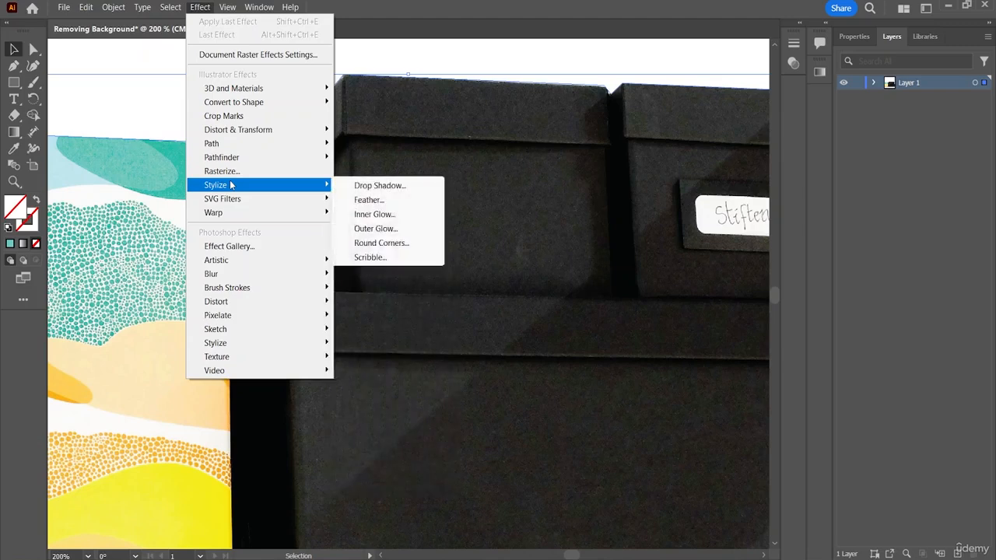
click(379, 202)
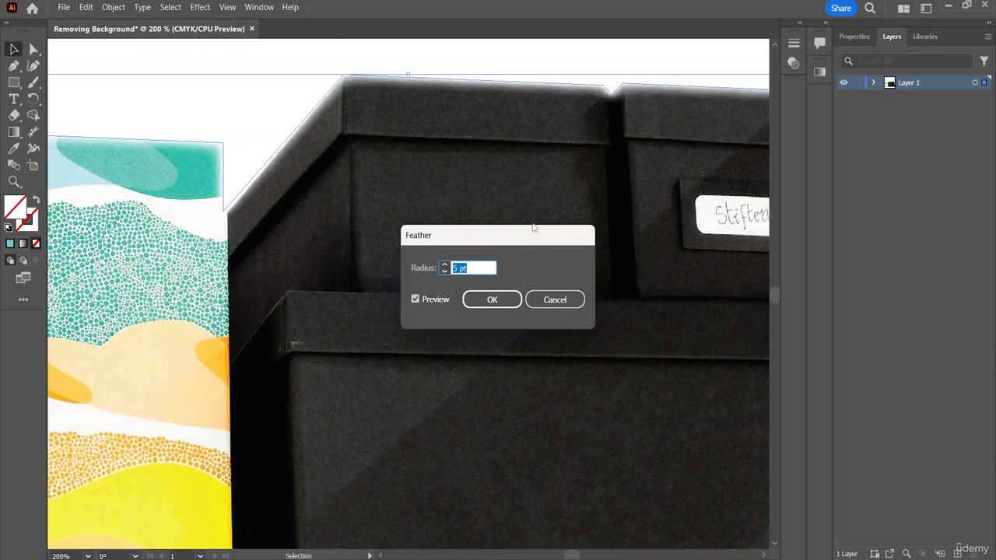
drag(491, 237, 723, 162)
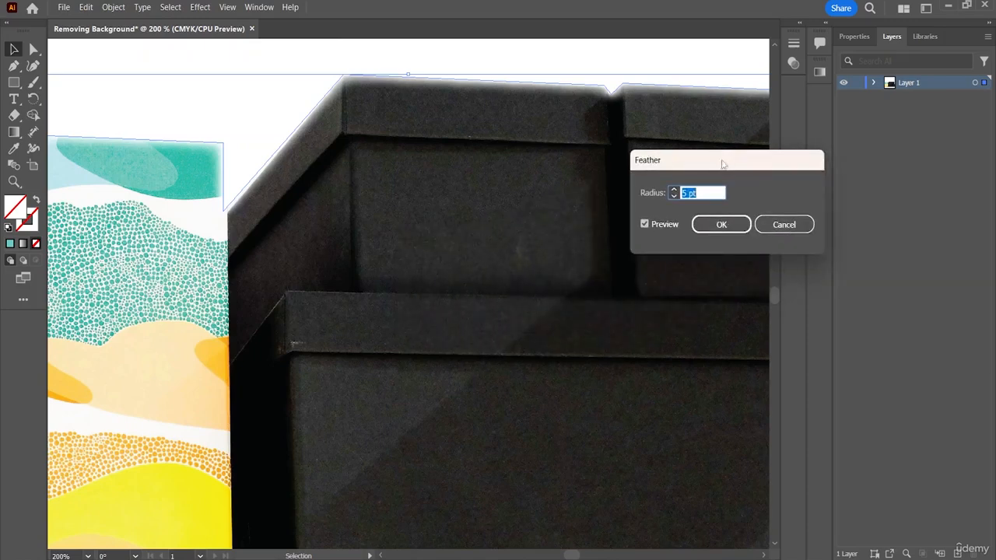
Compare the Feather preview on the boxes' edges at radii of 0.2 pt, 1 pt, 7 pt, 13 pt and 6 pt
click(674, 196)
click(643, 224)
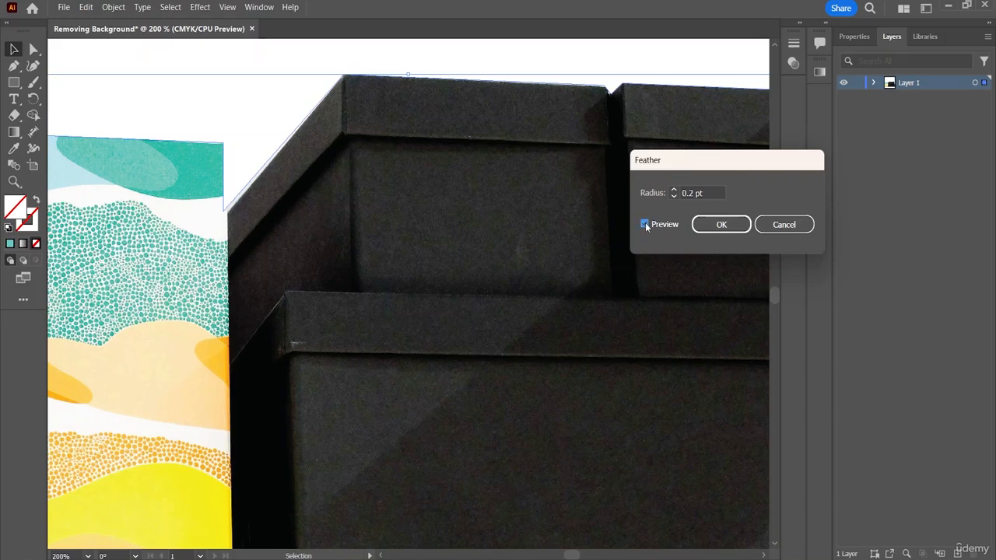
click(674, 191)
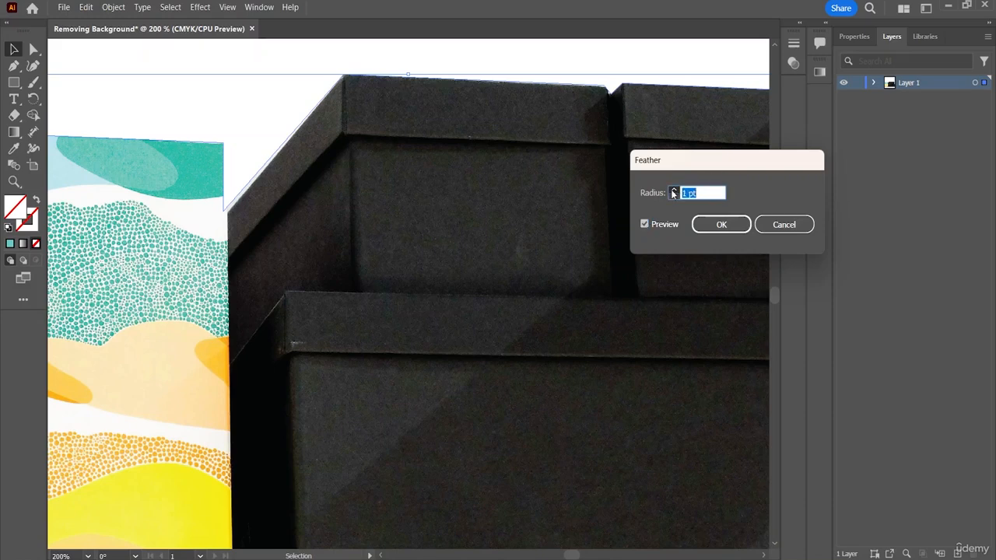
click(674, 191)
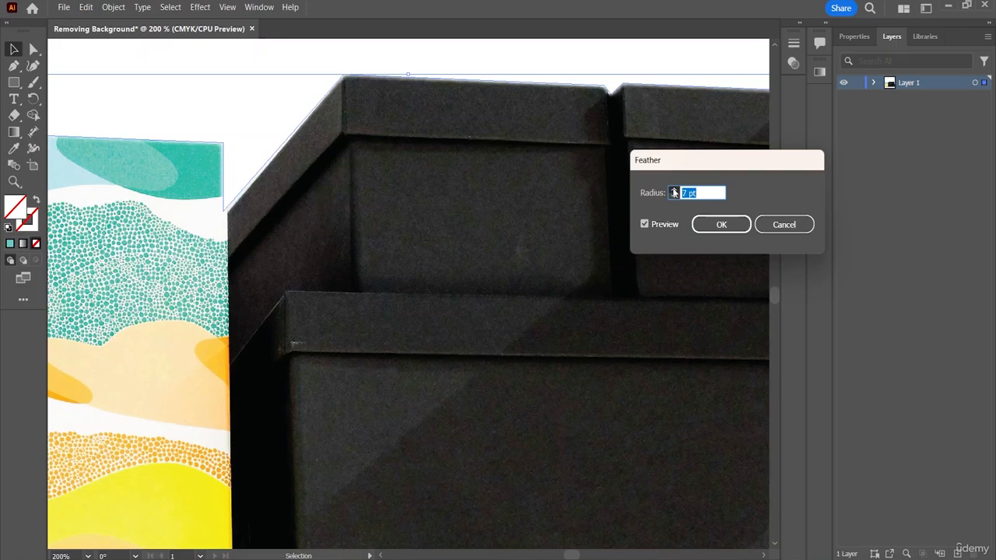
key(Up)
key(Up)
key(Up)
key(Up)
key(Up)
key(Up)
click(644, 224)
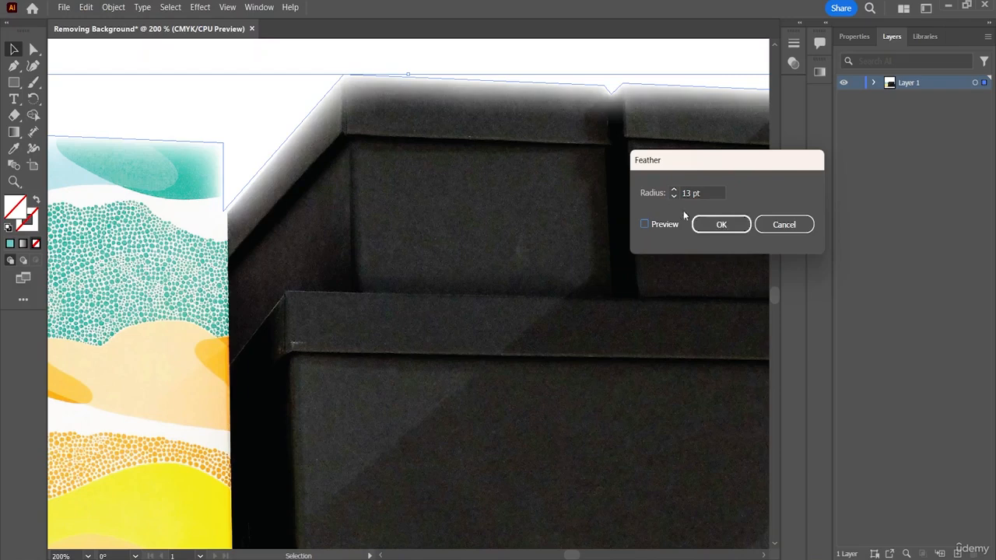
click(673, 195)
click(644, 224)
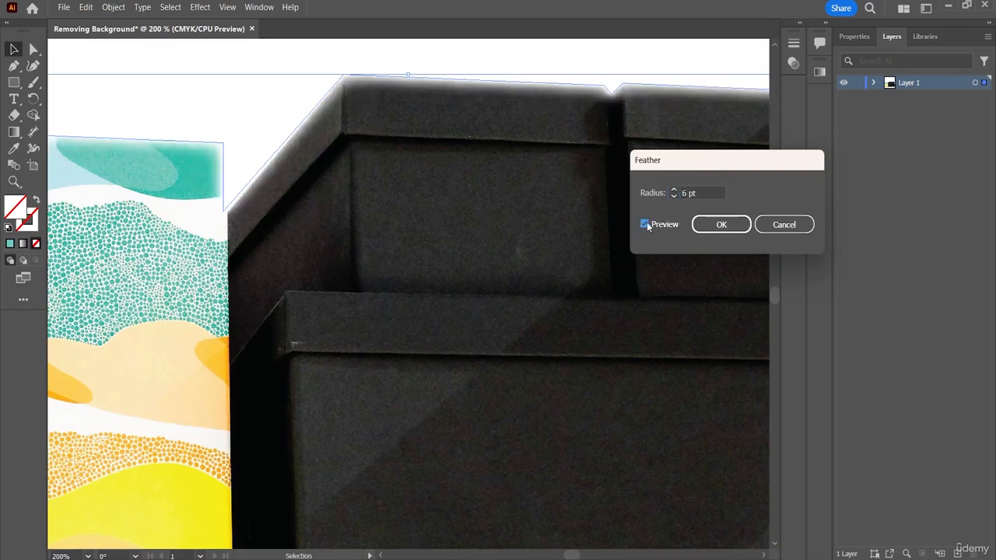
click(644, 224)
Set the feather radius to 4 pt and apply the effect to the clipped boxes
click(674, 196)
click(644, 224)
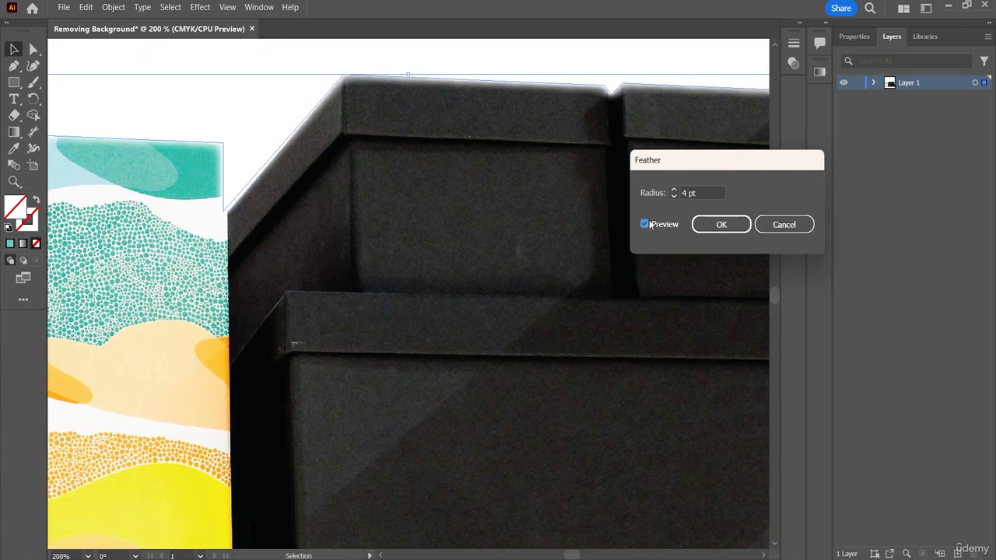
click(645, 223)
click(721, 226)
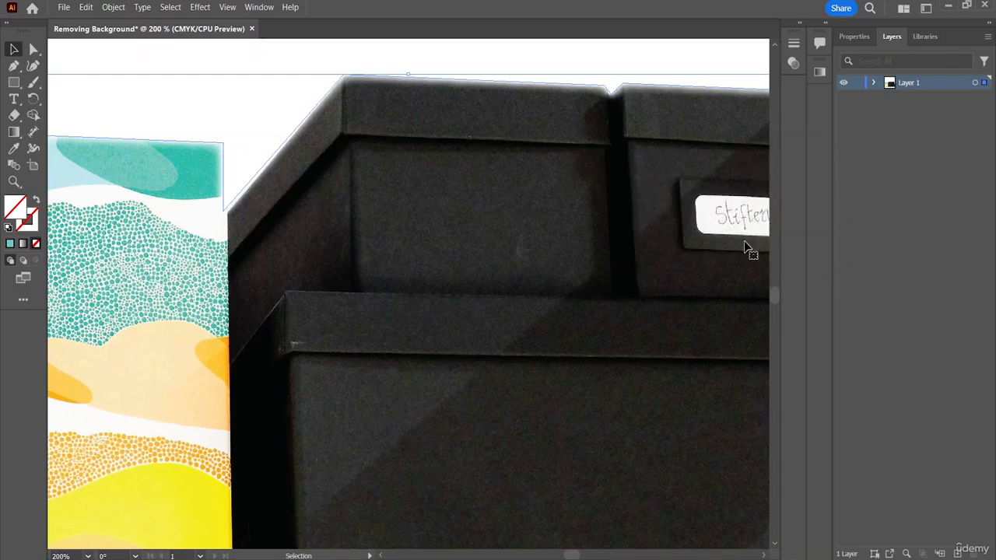
Enlarge the clipped boxes proportionally from their upper-right corner until they reach the artboard's right edge
key(ctrl+minus)
key(ctrl+minus)
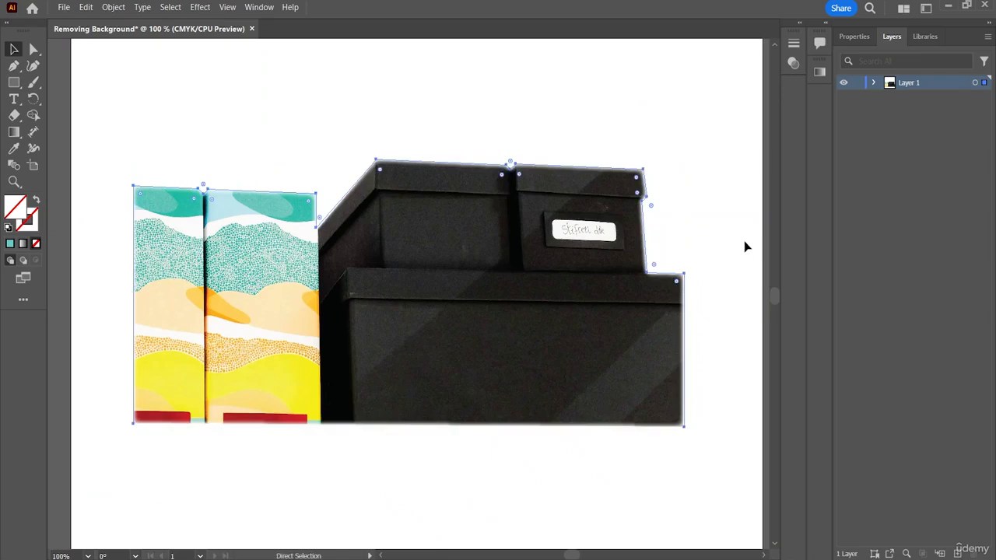
key(ctrl+minus)
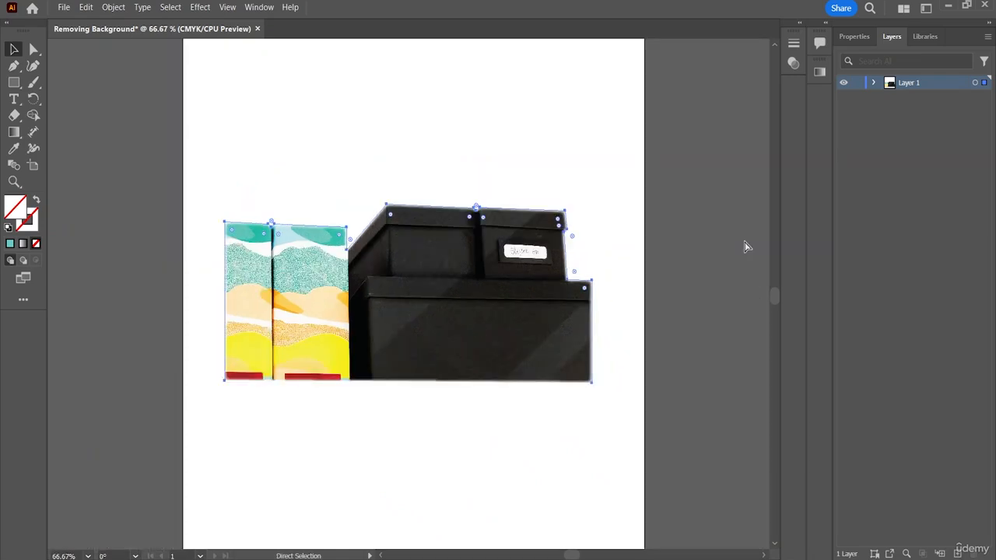
key(ctrl+minus)
key(v)
scroll(608, 120, up, 3)
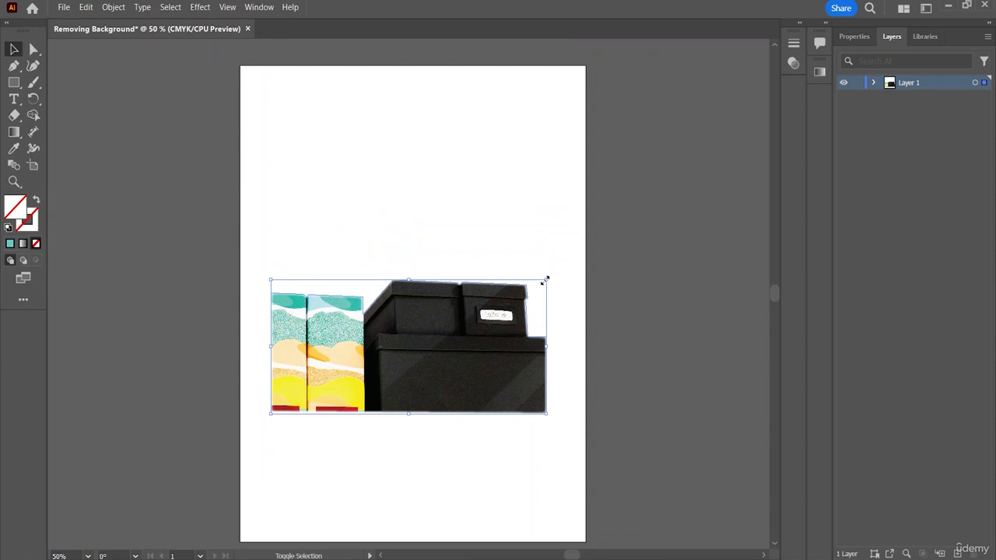
drag(546, 280, 583, 259)
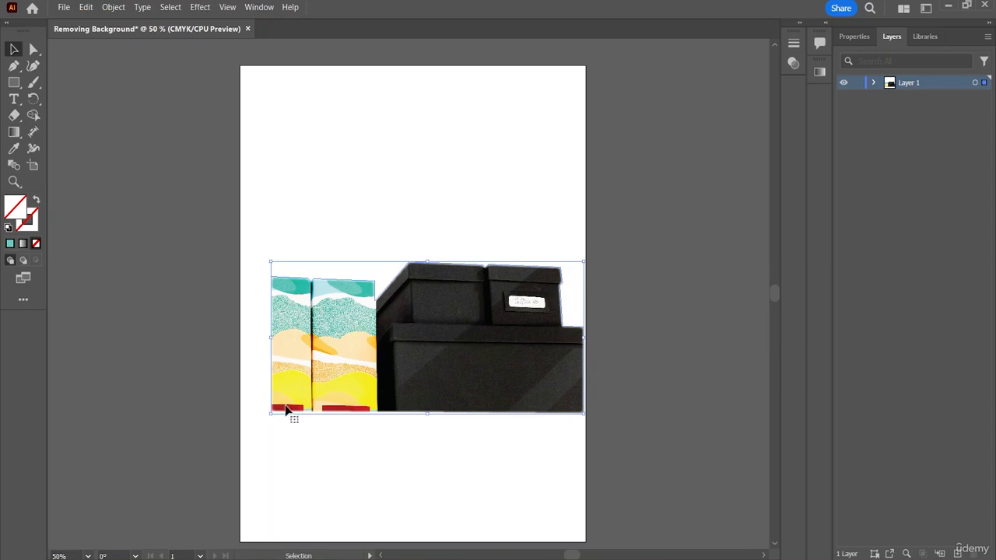
Enlarge the clipped boxes from their lower-left corner to the artboard's left edge, and move the isolated linked photo down to the artboard's bottom edge
drag(270, 413, 239, 430)
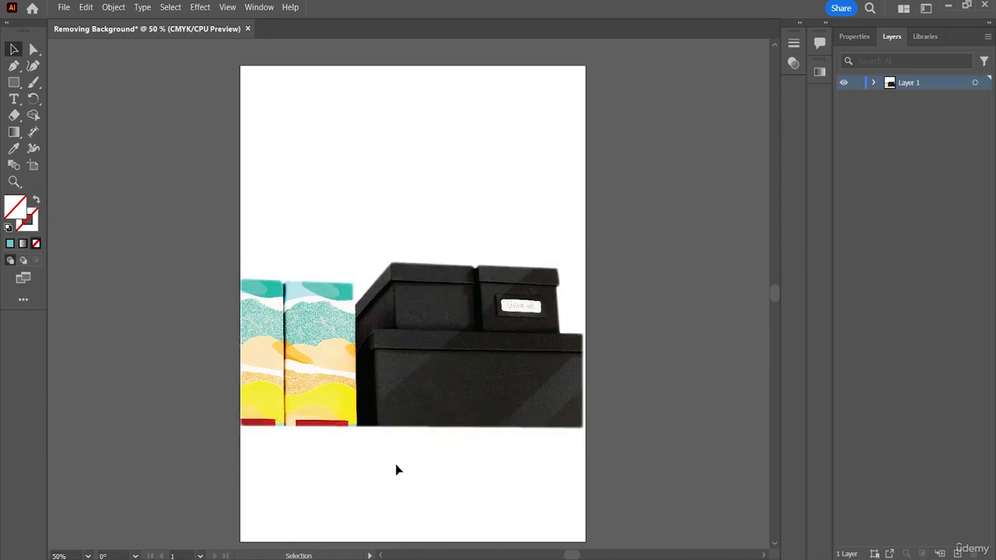
double_click(440, 289)
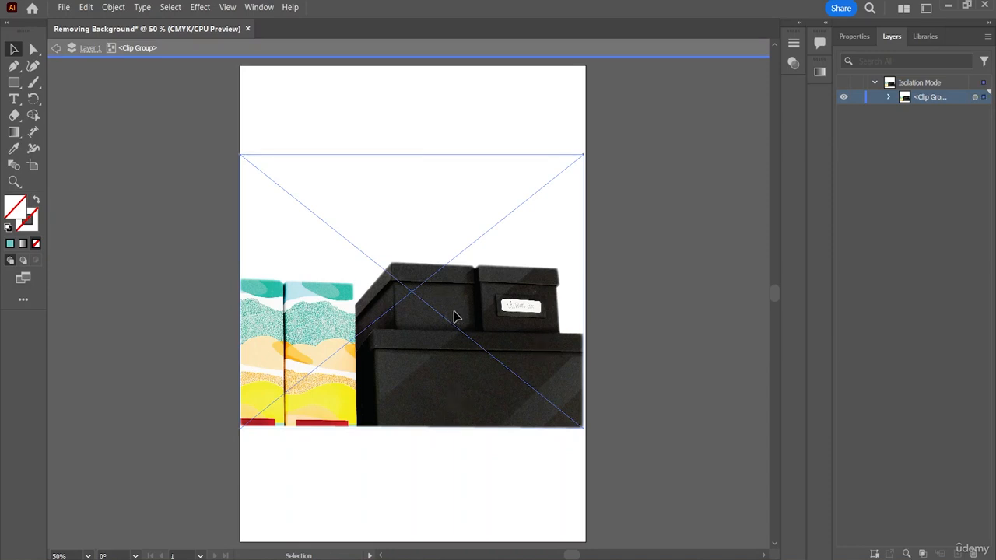
drag(456, 315, 458, 430)
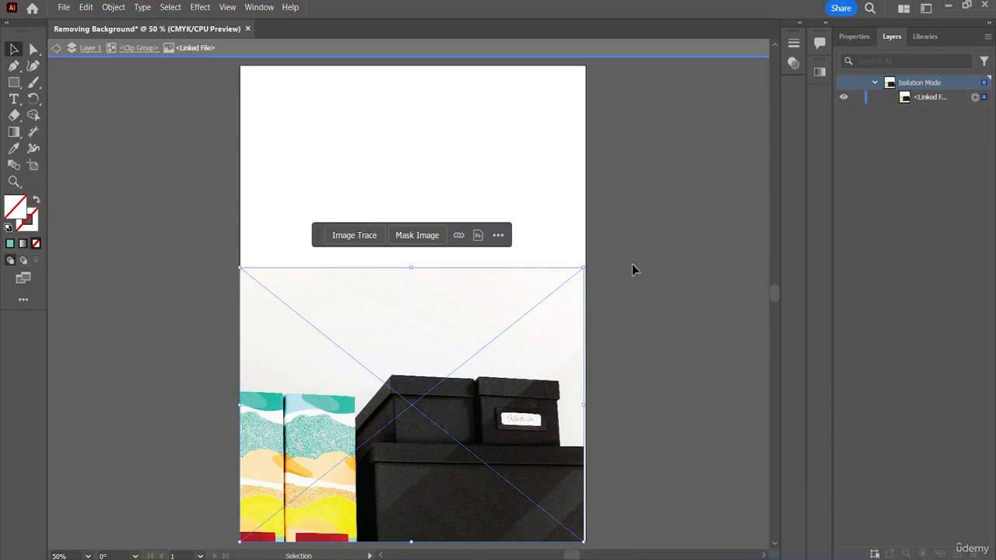
Draw a rectangle over the whole artboard and adjust its upper and right sides to meet the artboard edges
click(15, 85)
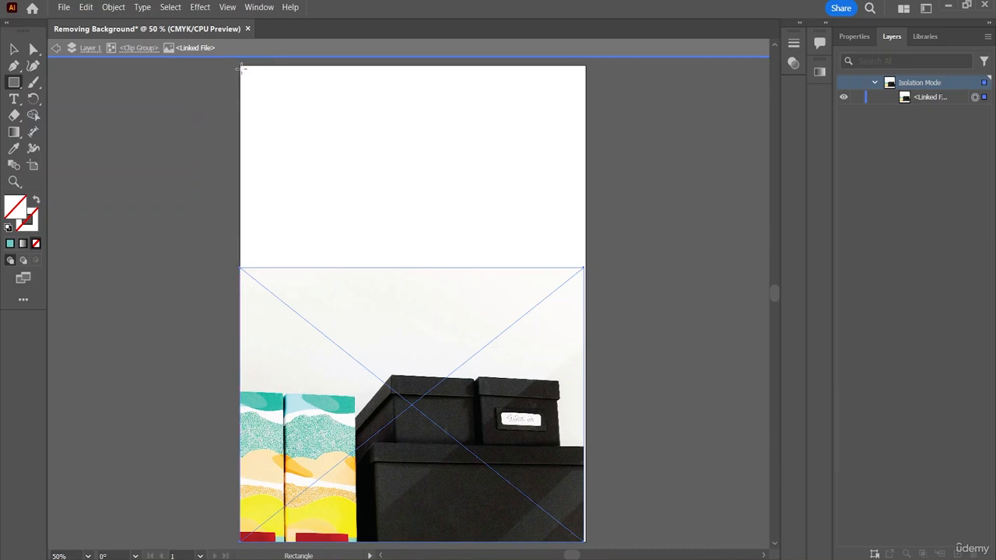
drag(241, 68, 585, 542)
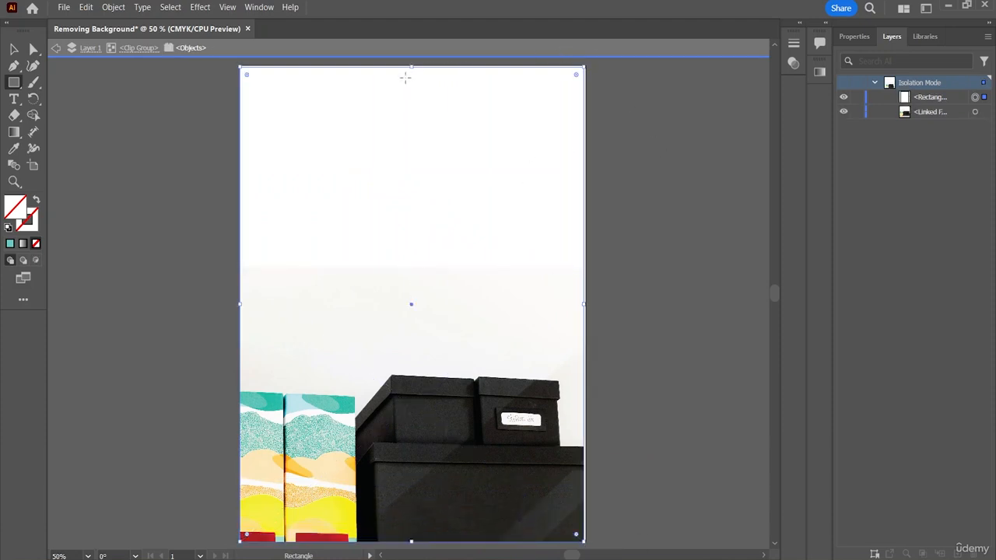
drag(410, 67, 410, 66)
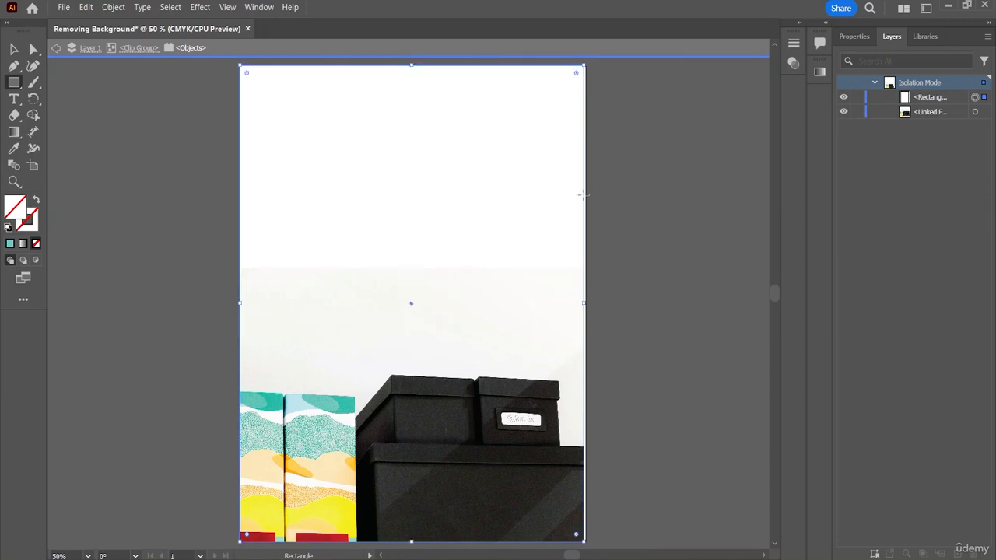
drag(587, 307, 588, 305)
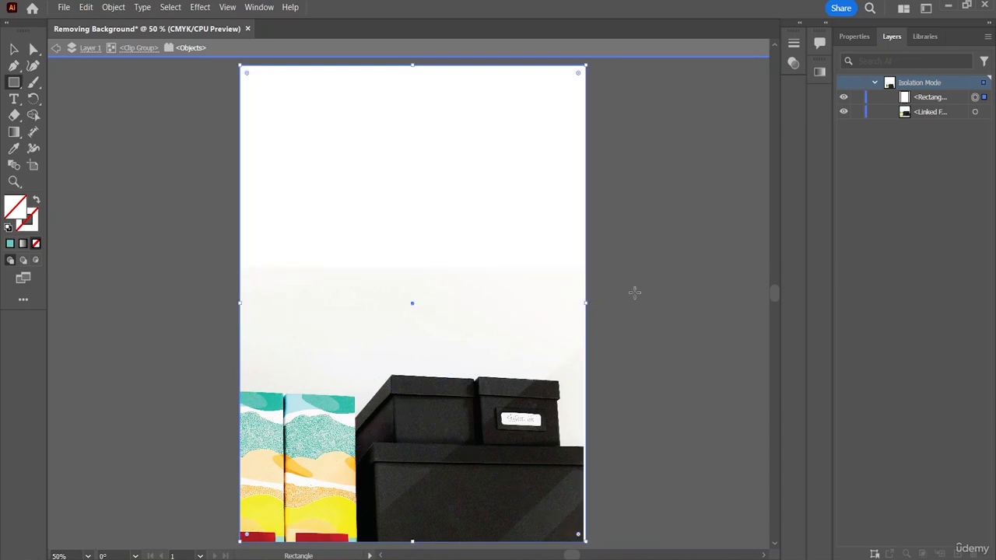
Fill the artboard-sized rectangle with a muted green
click(634, 288)
click(532, 306)
mouse_move(916, 99)
mouse_down()
mouse_move(907, 74)
mouse_move(913, 84)
mouse_up()
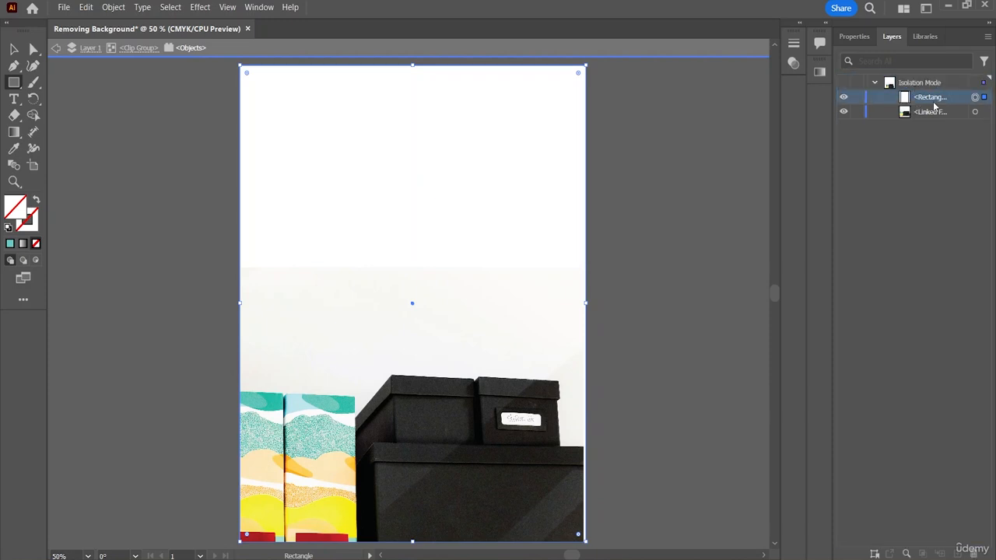
double_click(17, 208)
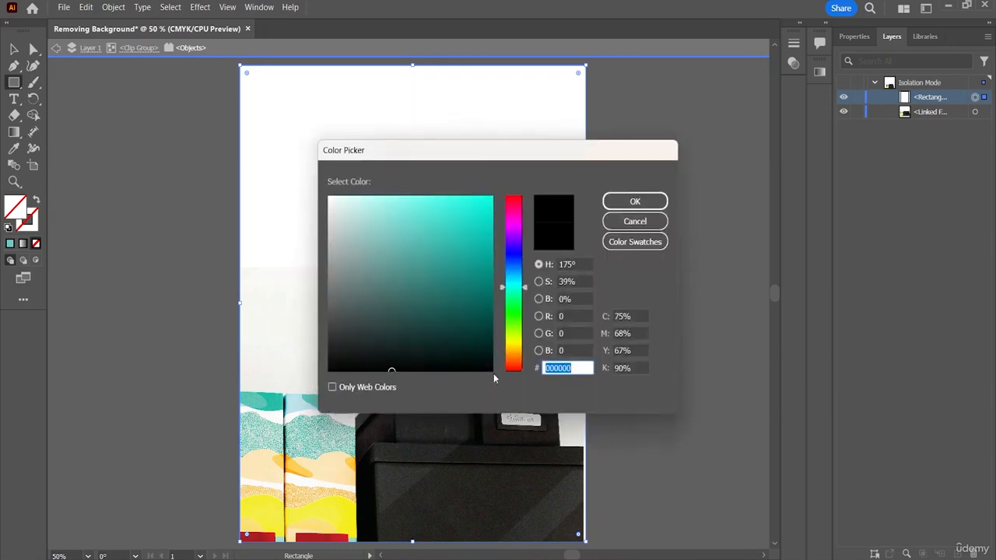
mouse_move(420, 343)
mouse_down()
mouse_move(423, 296)
mouse_move(491, 210)
mouse_up()
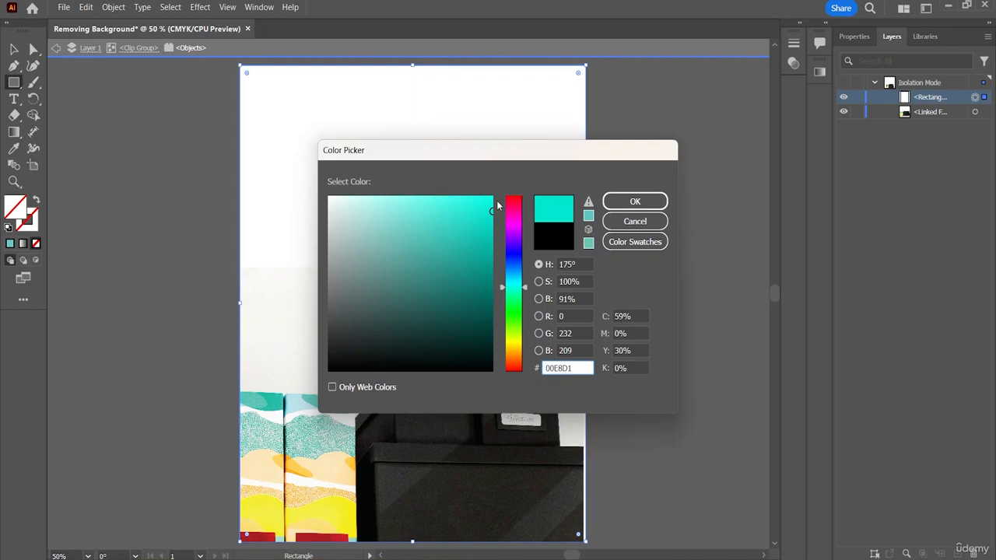
drag(521, 287, 523, 317)
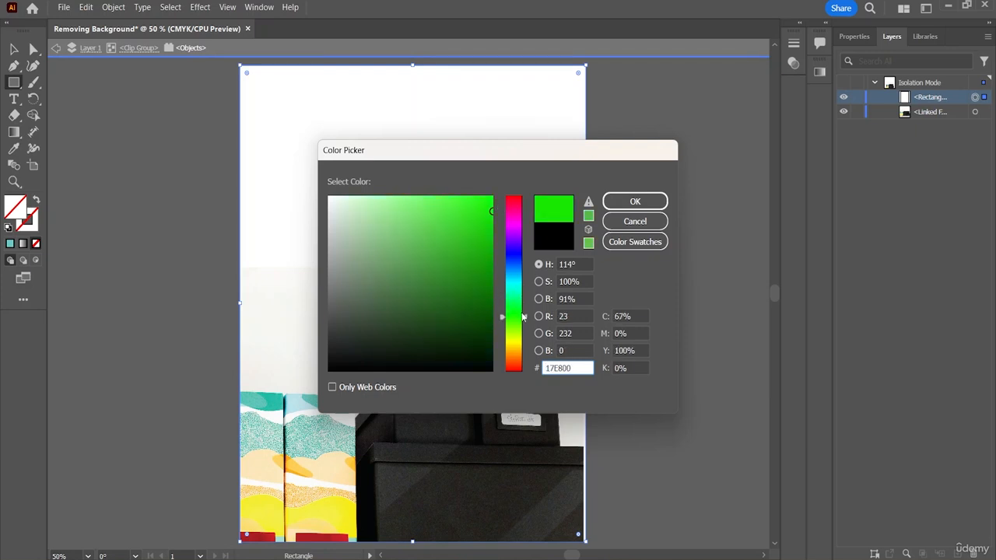
mouse_move(489, 207)
mouse_down()
mouse_move(400, 198)
mouse_move(409, 253)
mouse_move(430, 291)
mouse_move(378, 288)
mouse_move(411, 311)
mouse_move(389, 311)
mouse_move(402, 288)
mouse_move(373, 263)
mouse_up()
click(635, 201)
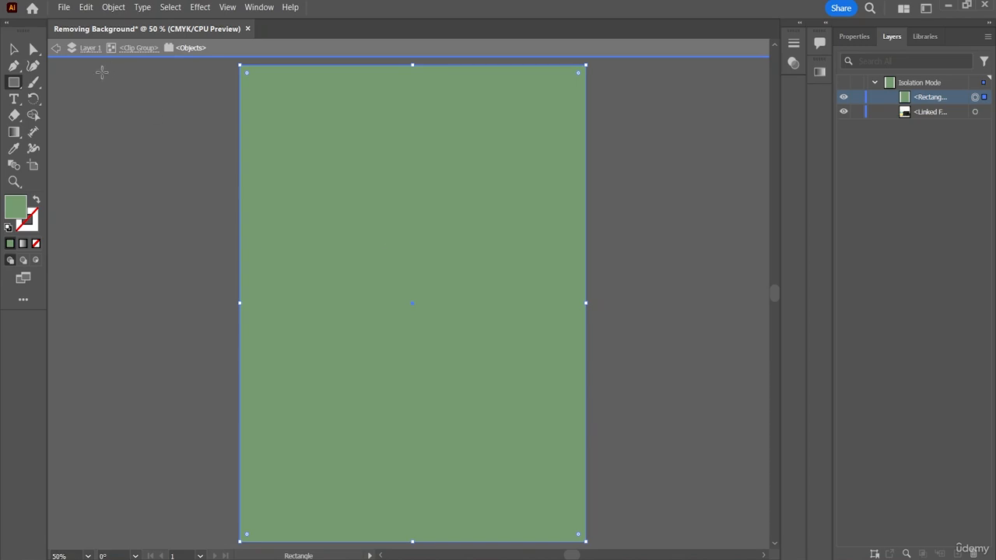
Try to send the green rectangle to the back, behind the linked photo
click(13, 49)
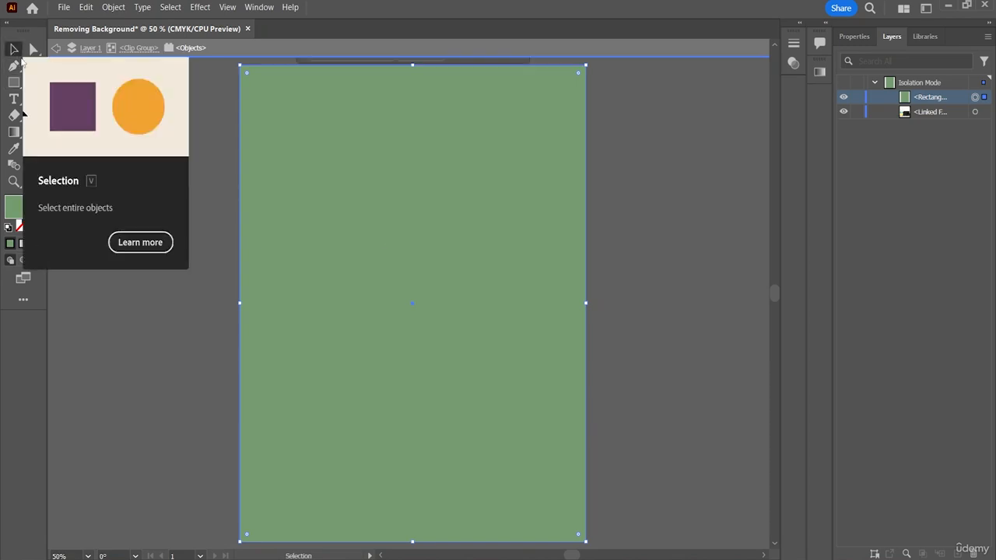
right_click(438, 292)
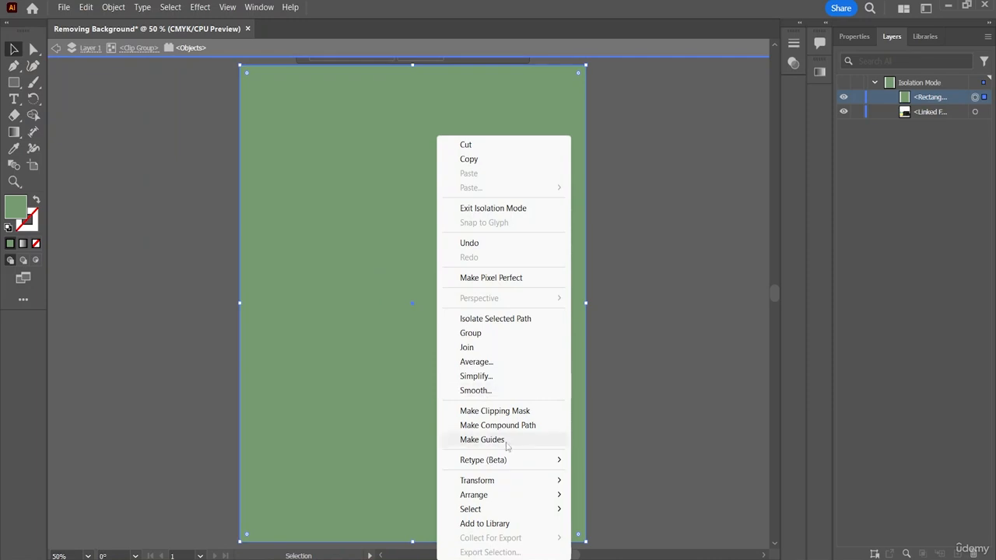
mouse_move(514, 502)
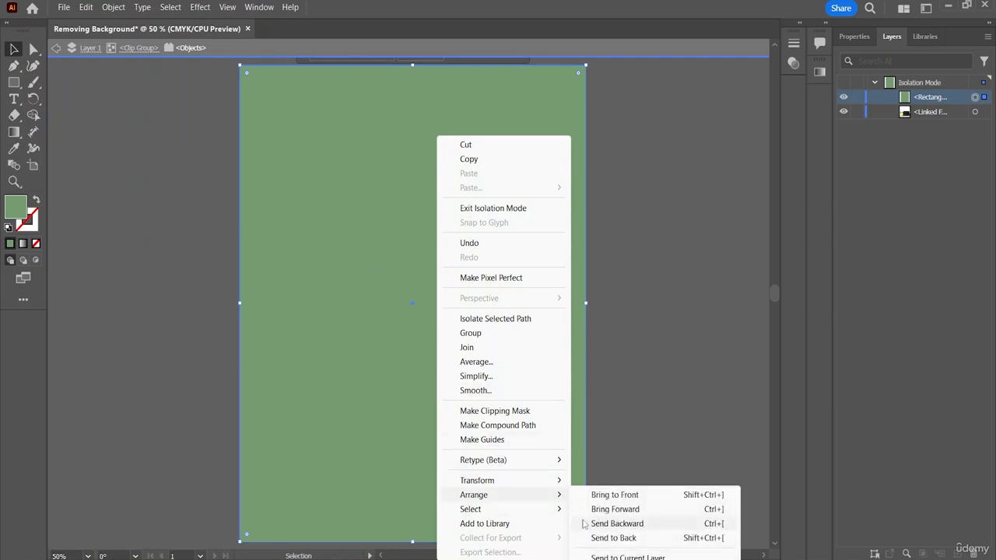
click(602, 538)
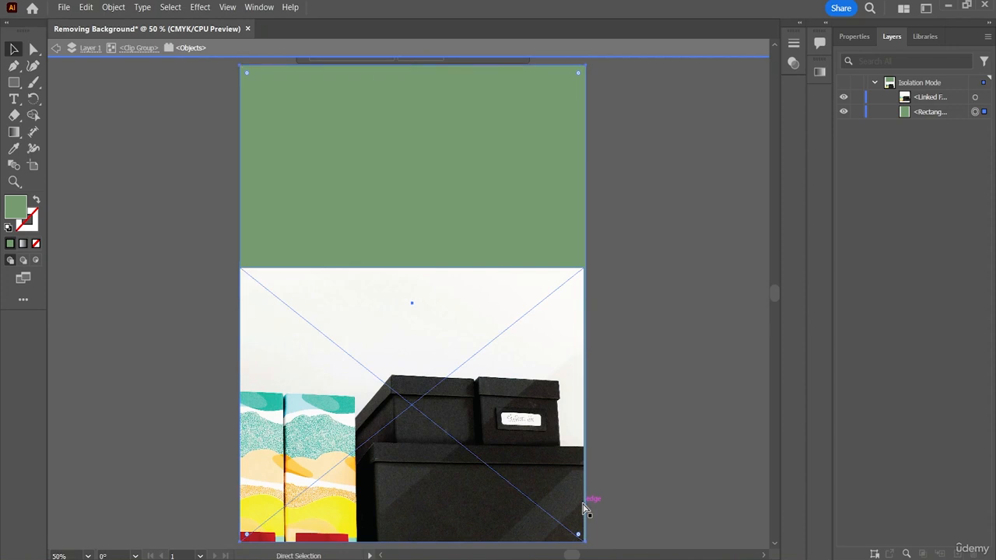
key(ctrl+z)
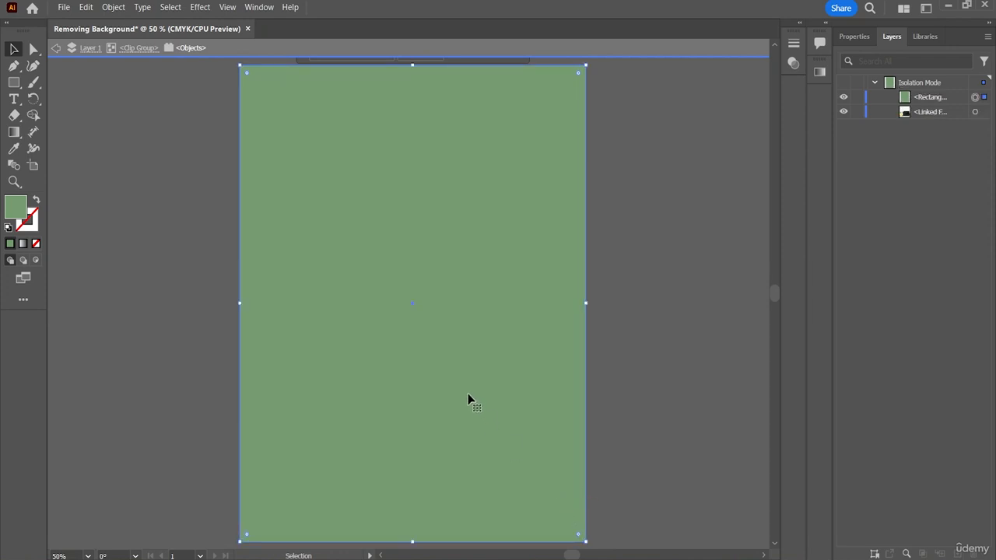
Send the green rectangle backward by one level within the isolated group
right_click(441, 302)
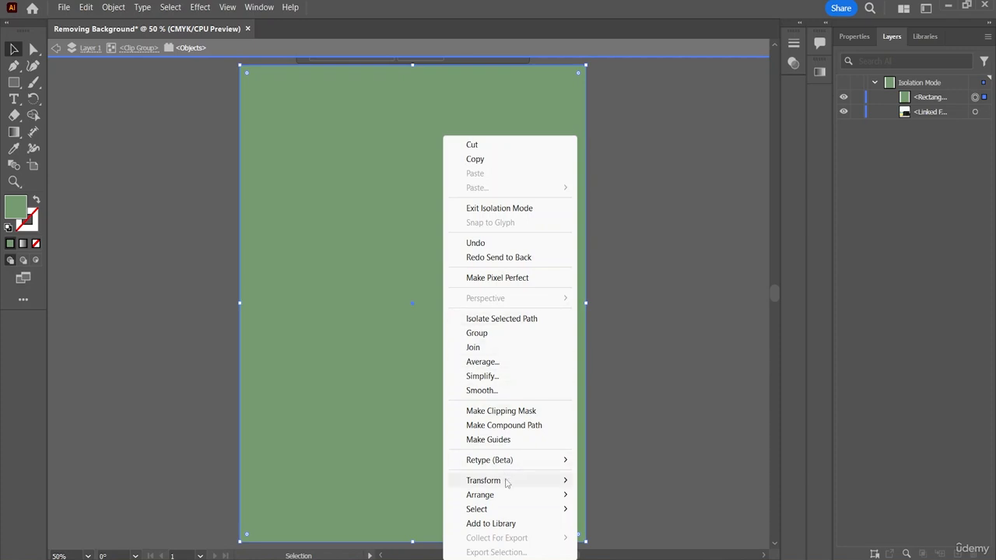
mouse_move(500, 498)
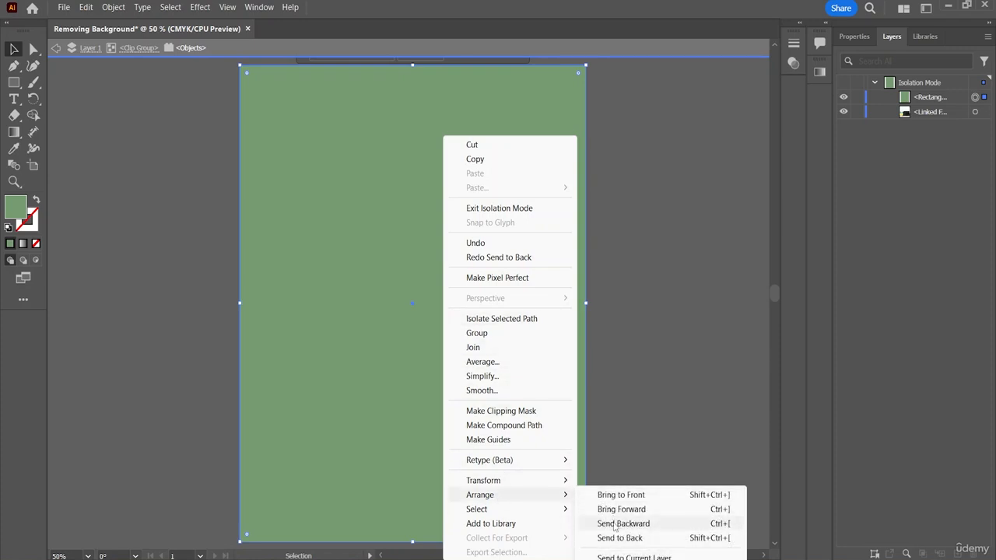
click(612, 524)
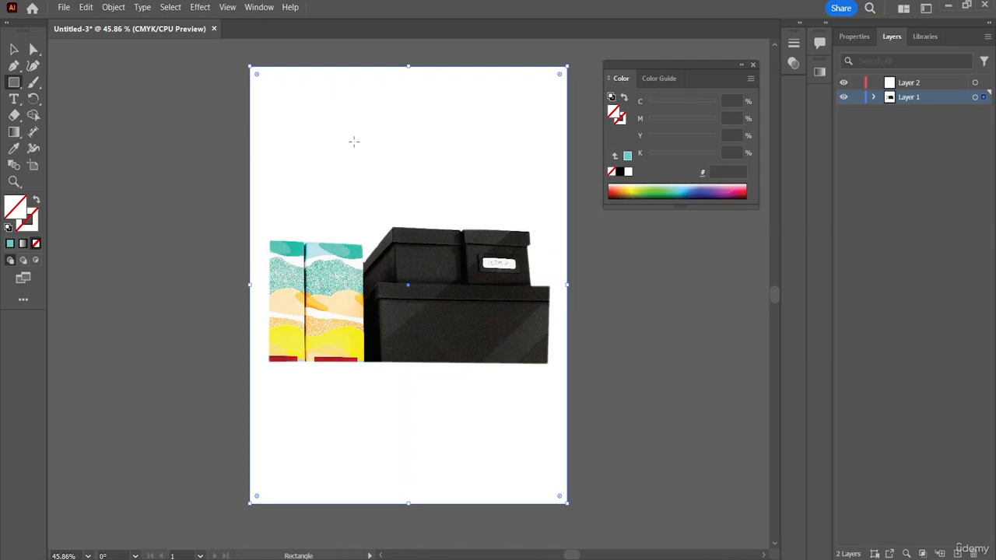
In the Untitled-3 document, fill the artboard-sized rectangle with green 258C56
double_click(11, 211)
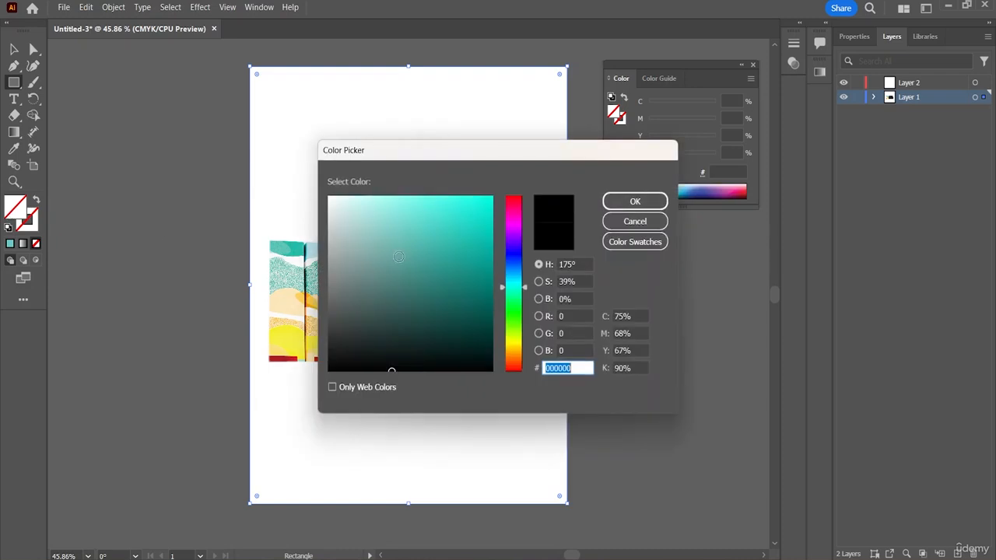
drag(526, 287, 527, 299)
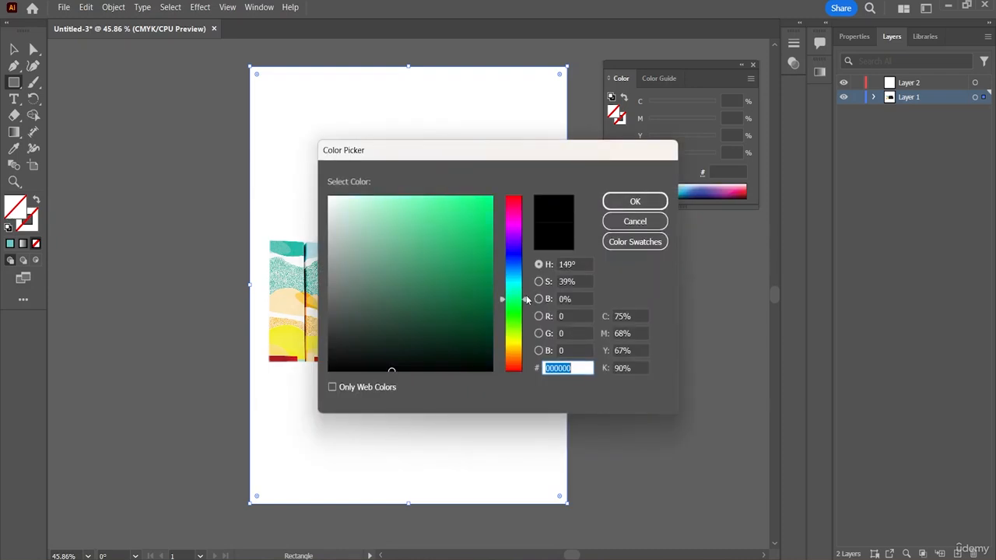
mouse_move(404, 360)
mouse_down()
mouse_move(433, 195)
mouse_move(448, 196)
mouse_move(449, 275)
mouse_up()
click(634, 202)
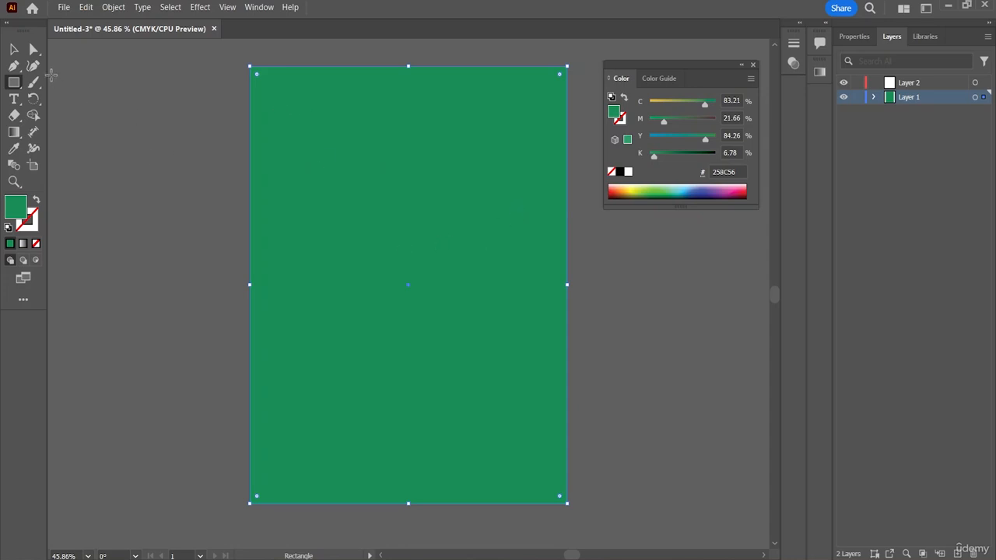
Send the green rectangle to the back, behind the clipped boxes
click(14, 49)
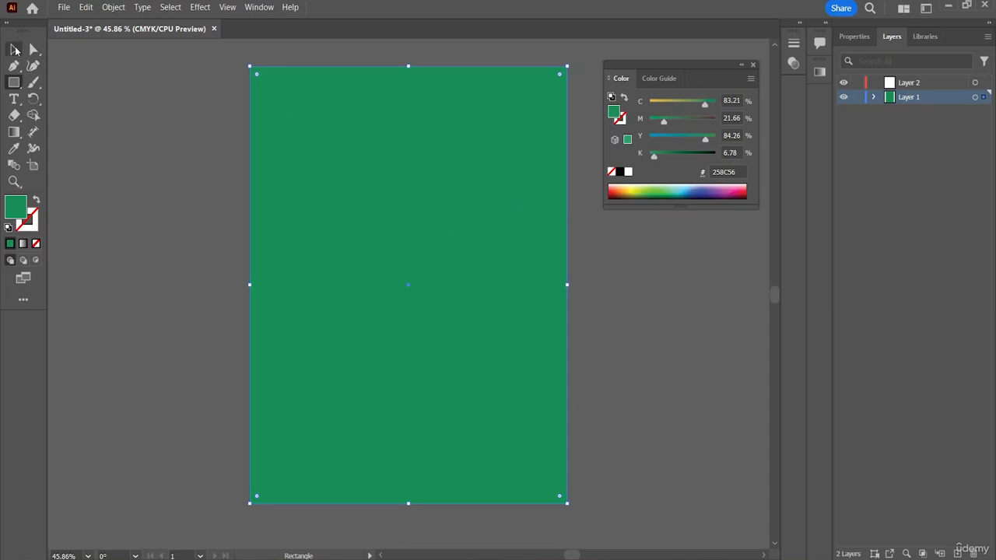
right_click(445, 237)
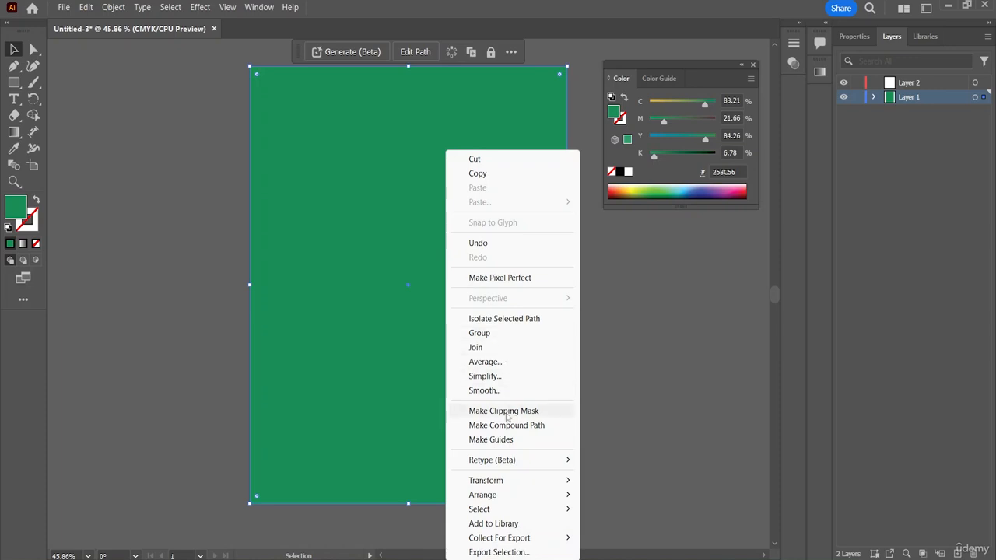
mouse_move(502, 497)
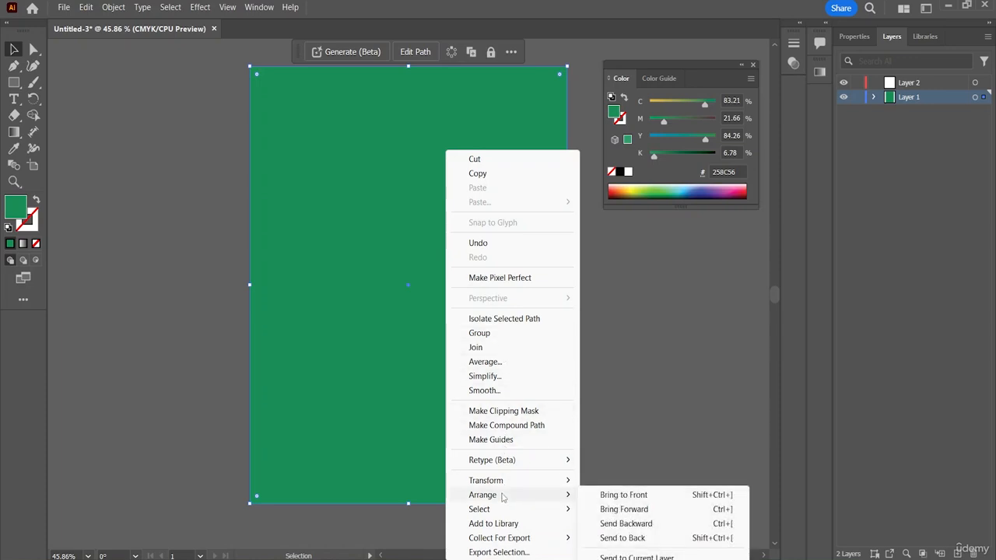
click(622, 538)
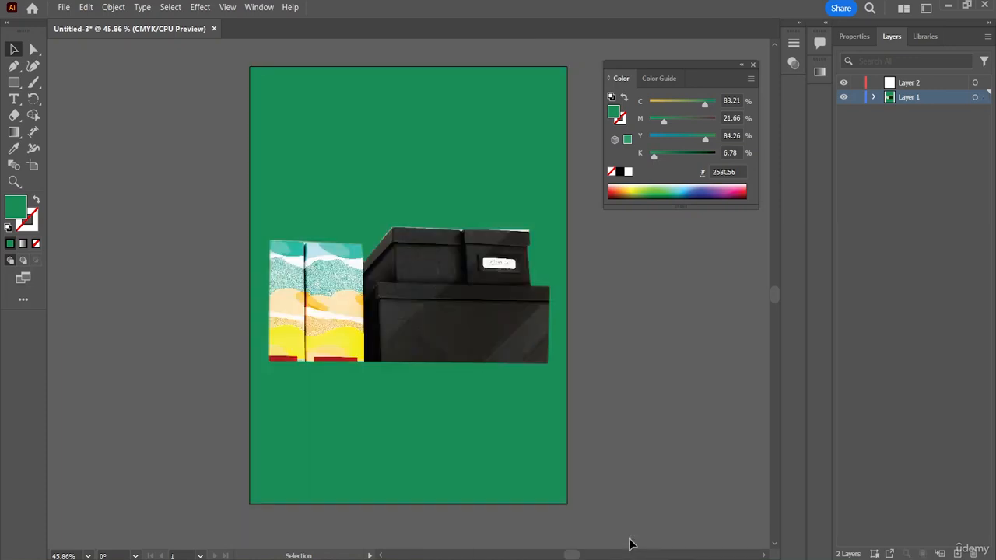
Enlarge the clipped boxes proportionally from their lower corners until they span the artboard from its right edge to its left edge
click(499, 308)
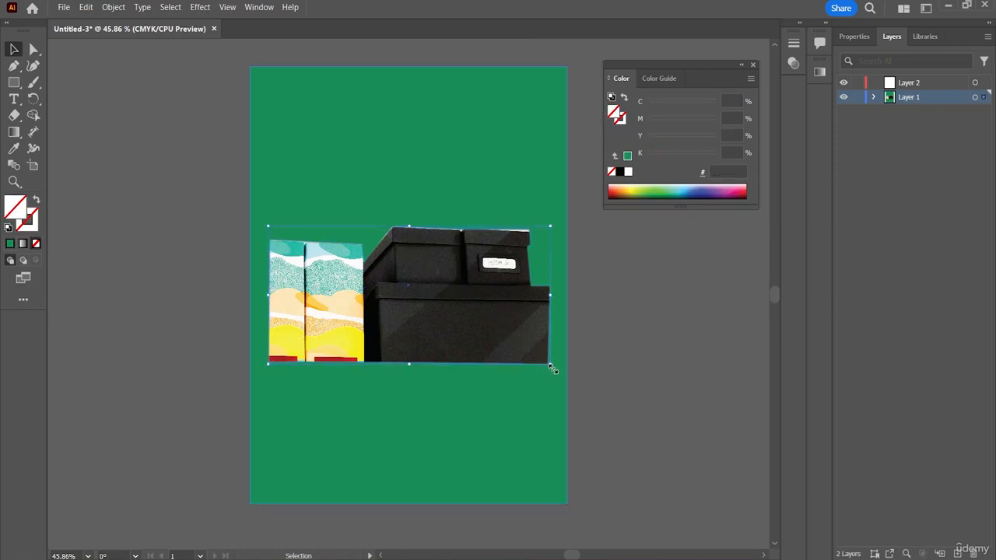
mouse_move(551, 367)
mouse_down()
mouse_move(569, 384)
mouse_move(567, 373)
mouse_up()
drag(269, 372, 249, 381)
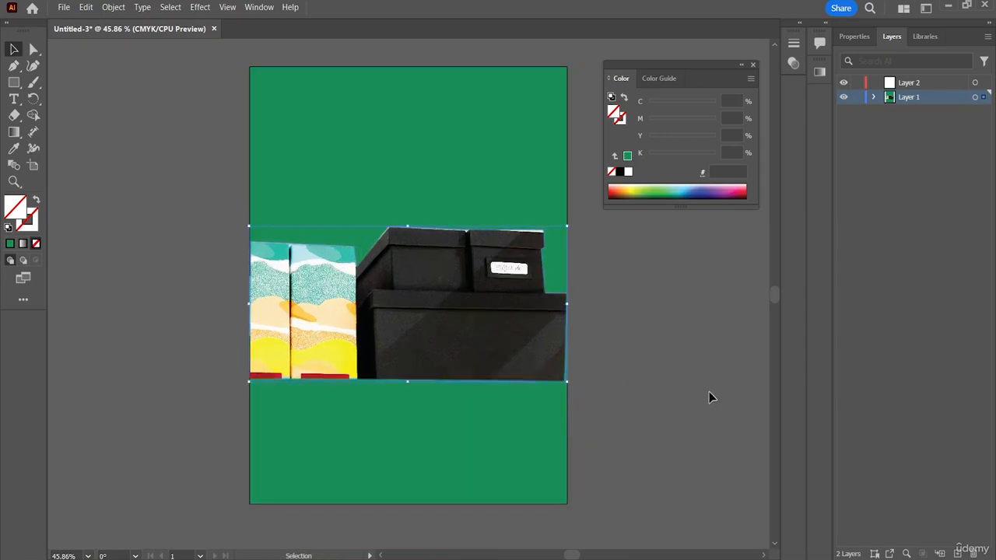
double_click(463, 472)
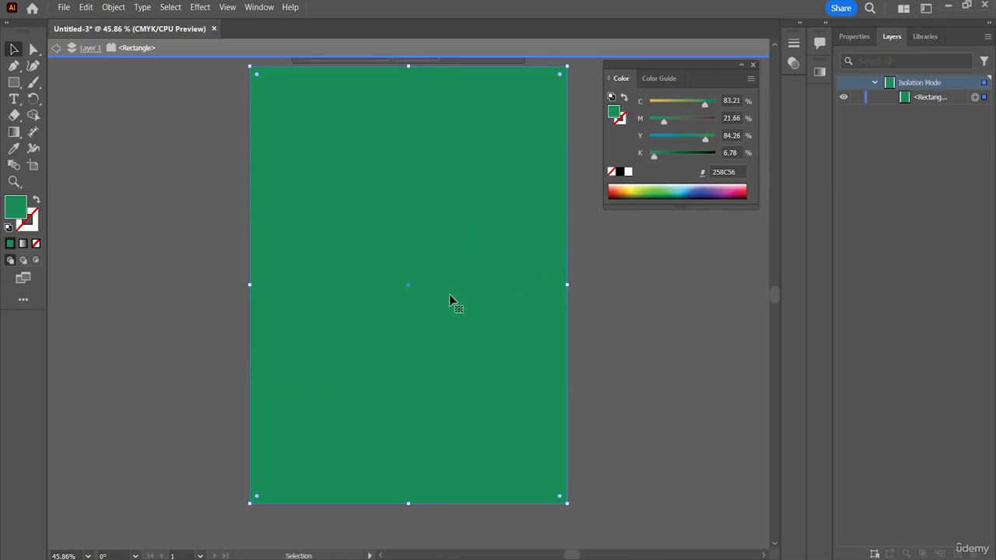
key(a)
key(Escape)
key(v)
Stretch the clipped boxes from their lower-left corner to the artboard's left edge, about 612 pt wide, and deselect them
click(495, 295)
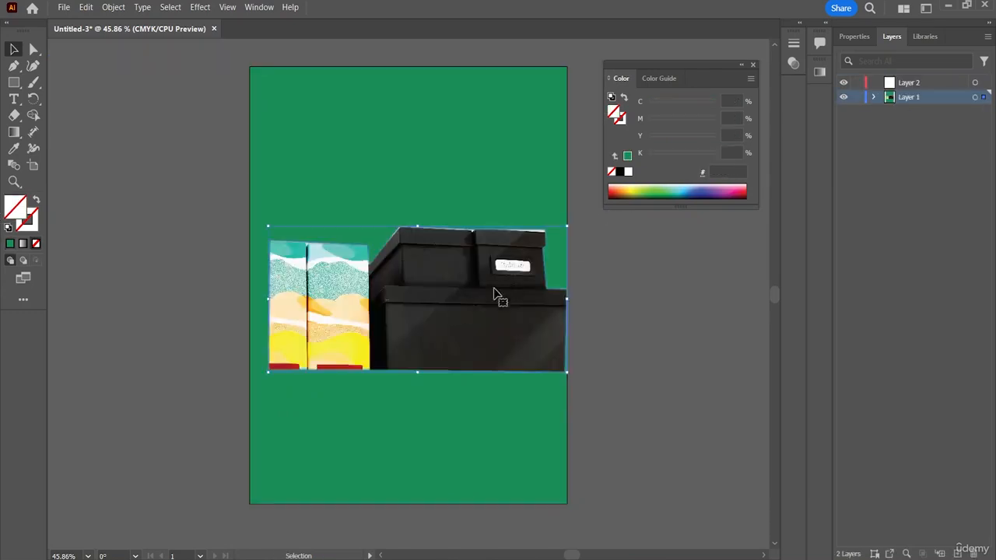
drag(268, 373, 249, 378)
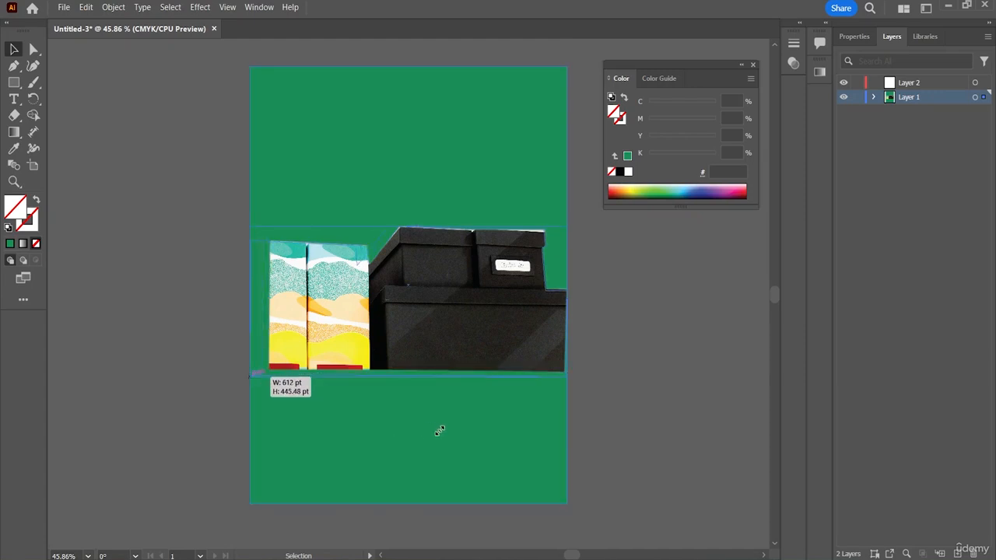
click(674, 347)
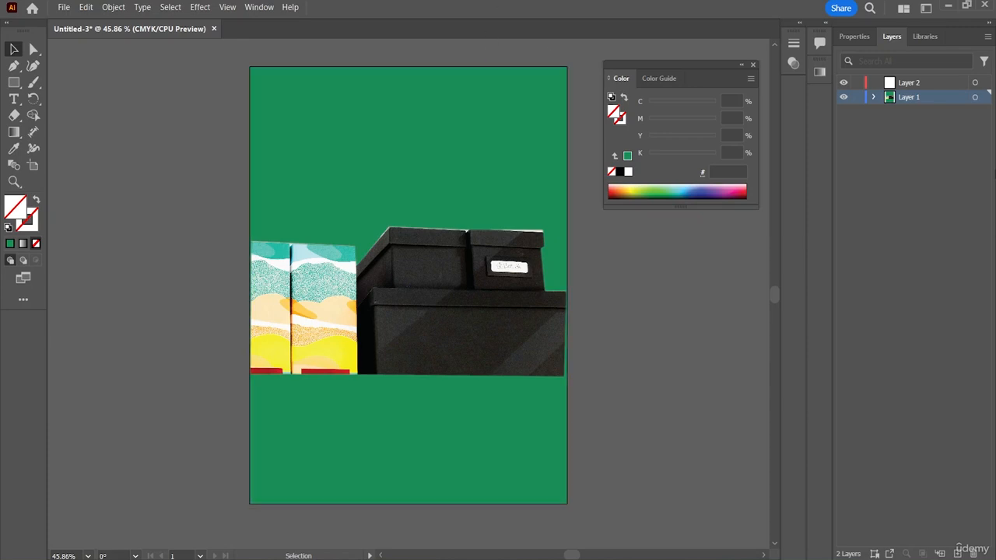
Expand Layer 1 and highlight the green rectangle's entry below the clip group
click(873, 96)
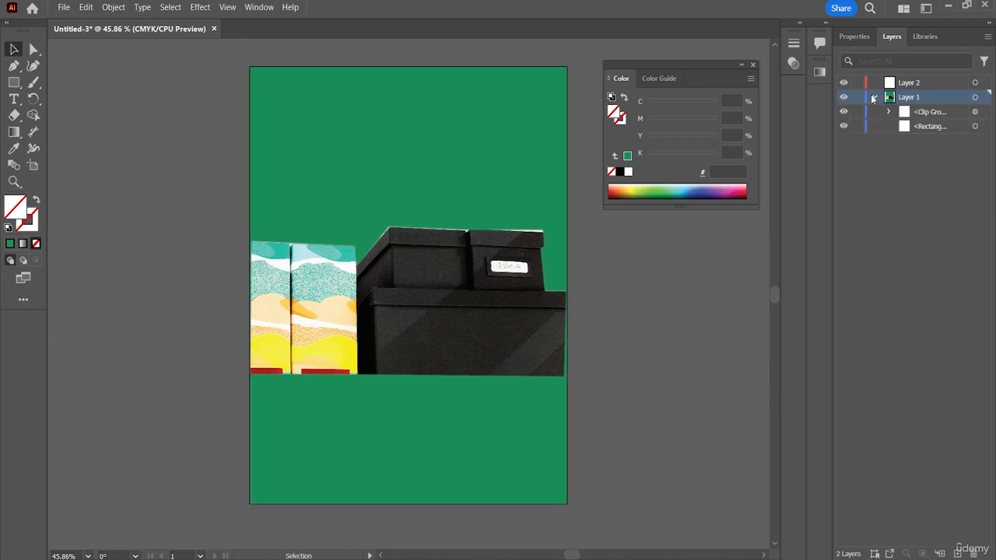
click(905, 129)
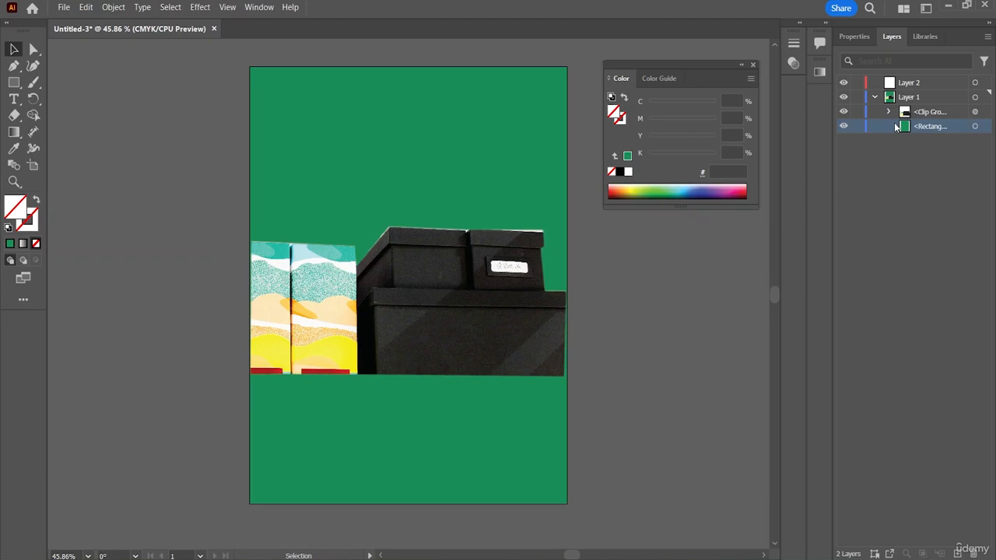
Export the artwork for the web as a GIF named Background Removing in the second Photo Editing with Photoshop folder on the Desktop
click(525, 156)
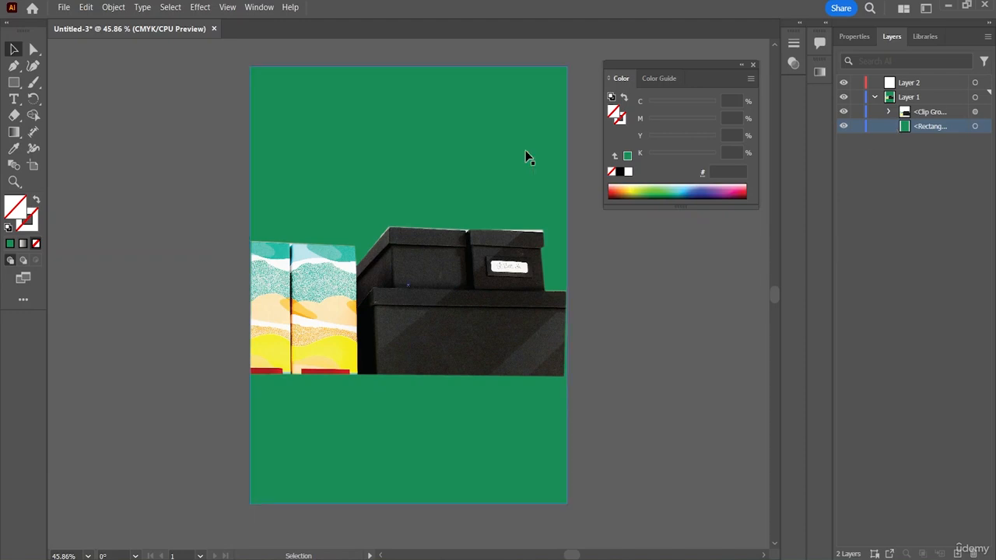
click(65, 8)
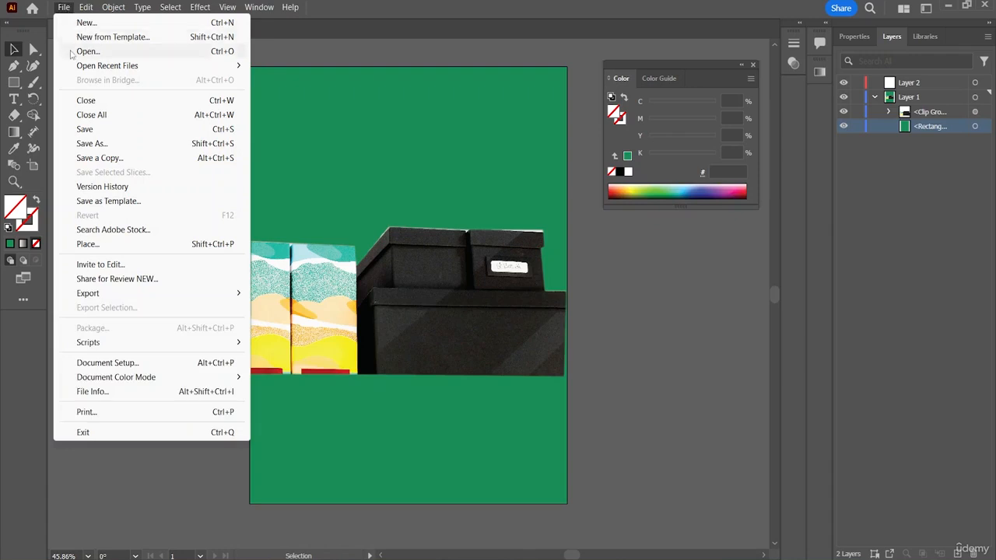
mouse_move(97, 295)
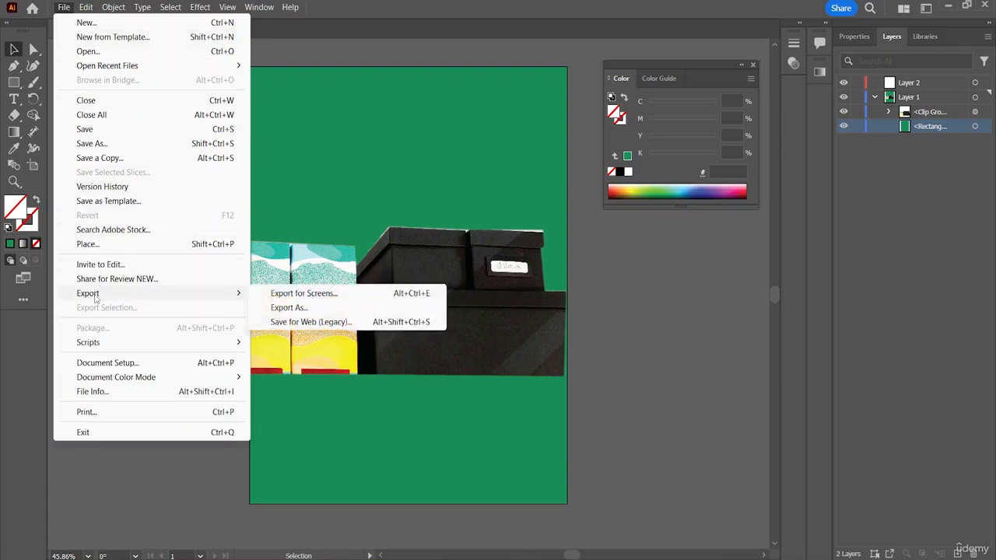
click(294, 322)
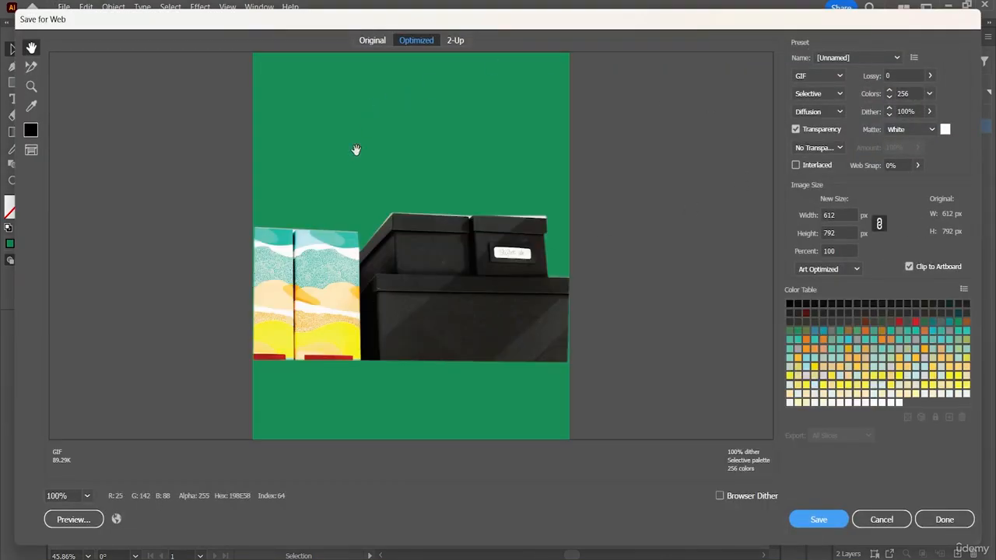
click(821, 519)
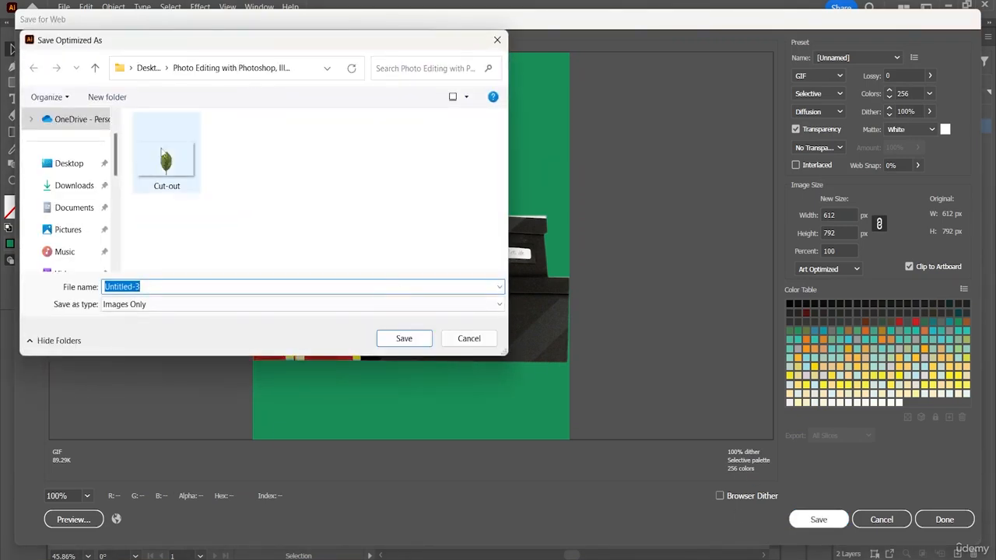
click(68, 163)
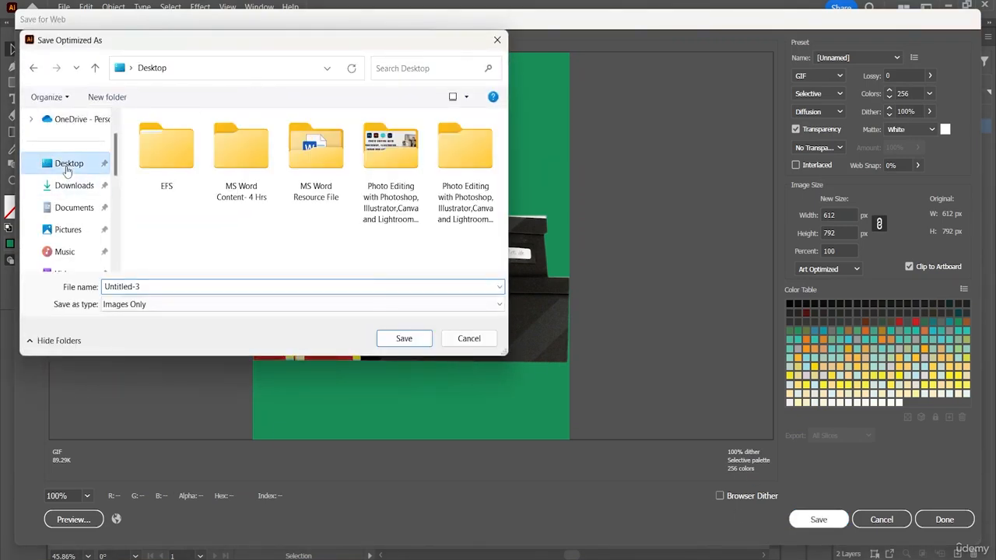
double_click(470, 208)
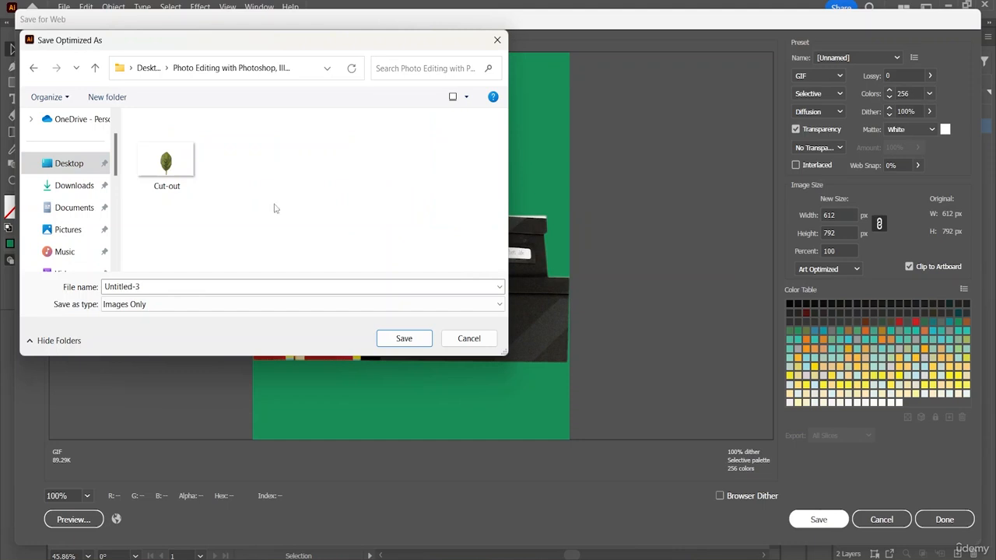
click(164, 288)
key(BackSpace)
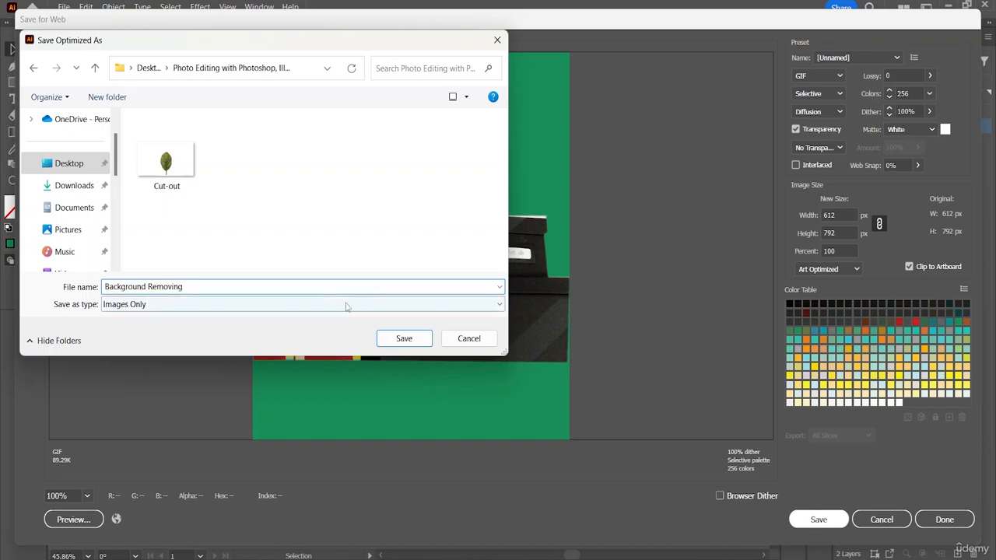
click(403, 339)
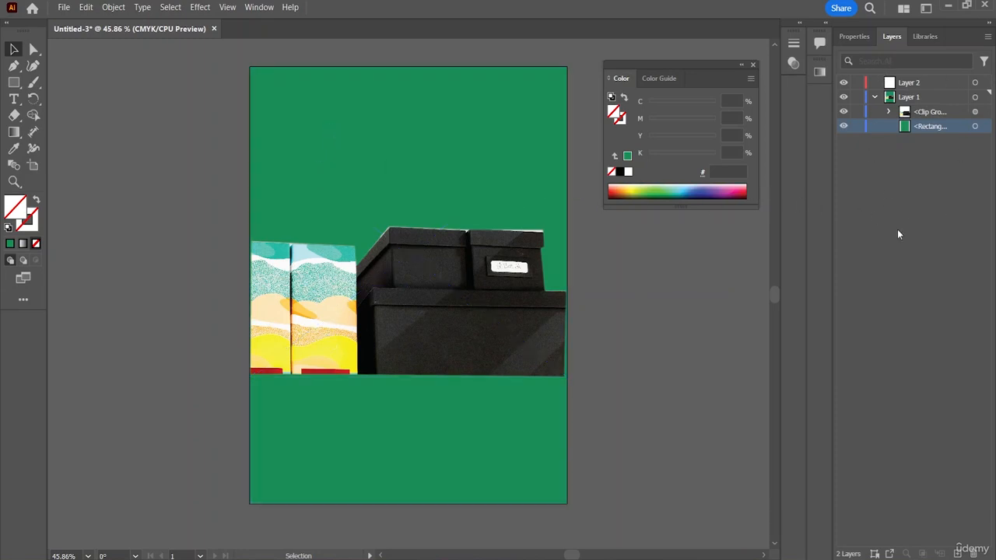
Save the document on the computer as an Adobe Illustrator file named Background Remover, using the Illustrator 2020 version
click(64, 8)
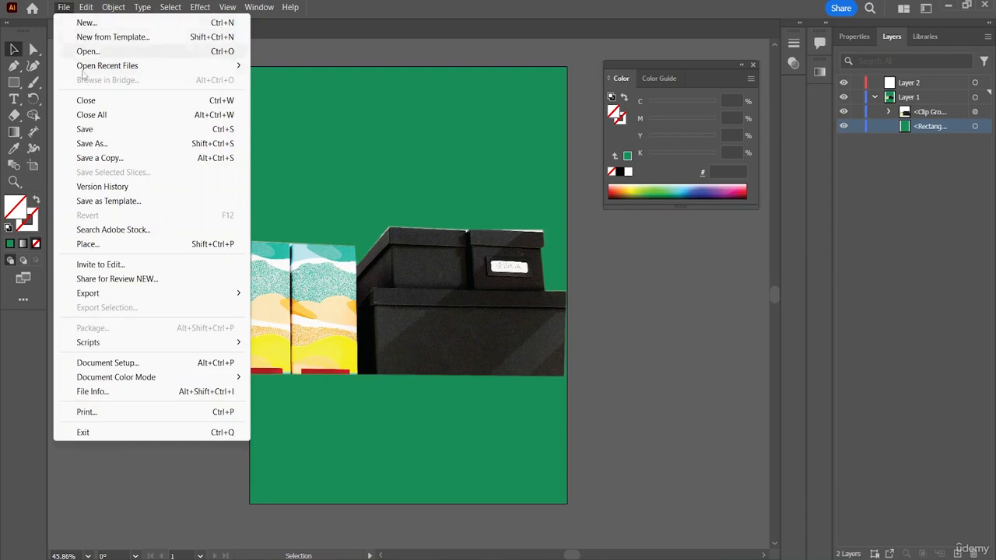
click(113, 144)
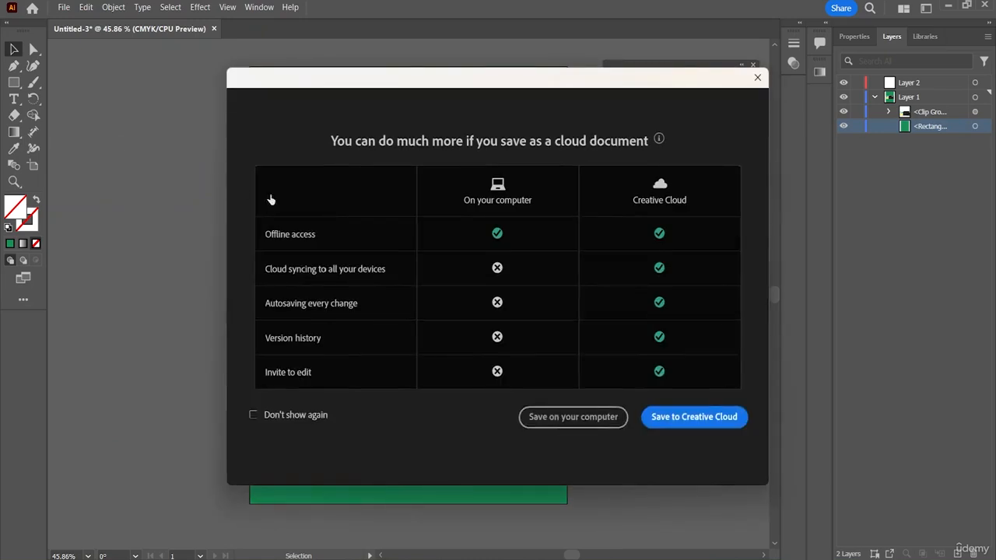
click(569, 420)
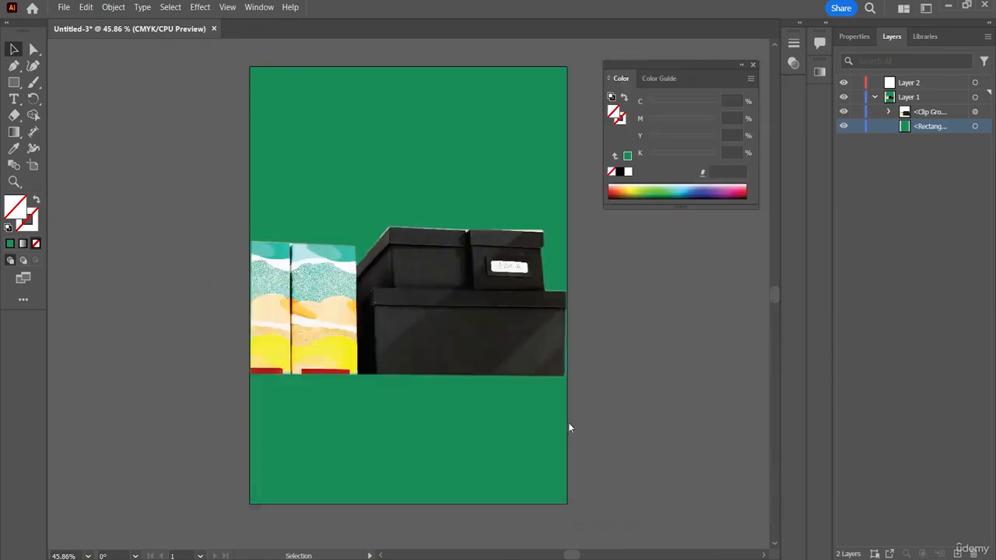
click(54, 132)
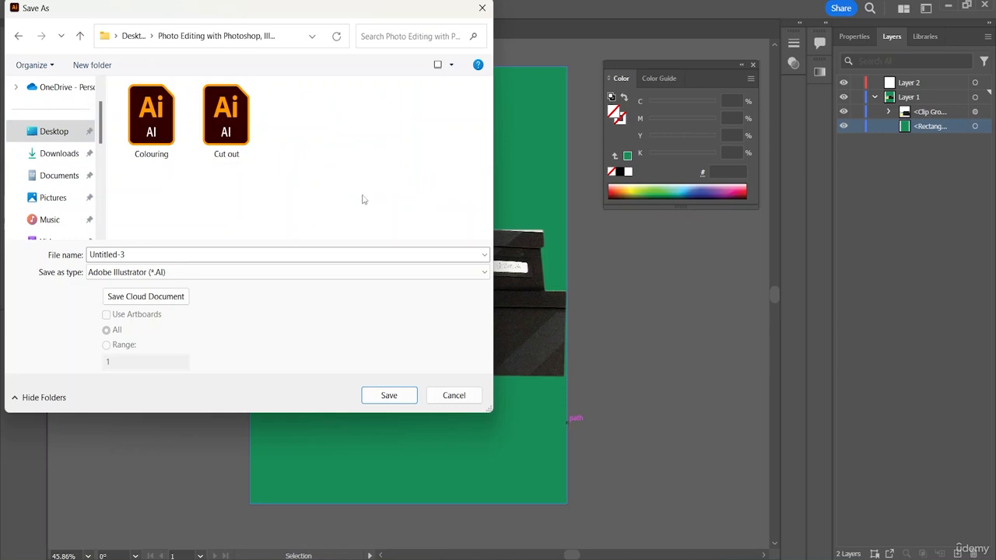
double_click(151, 251)
key(BackSpace)
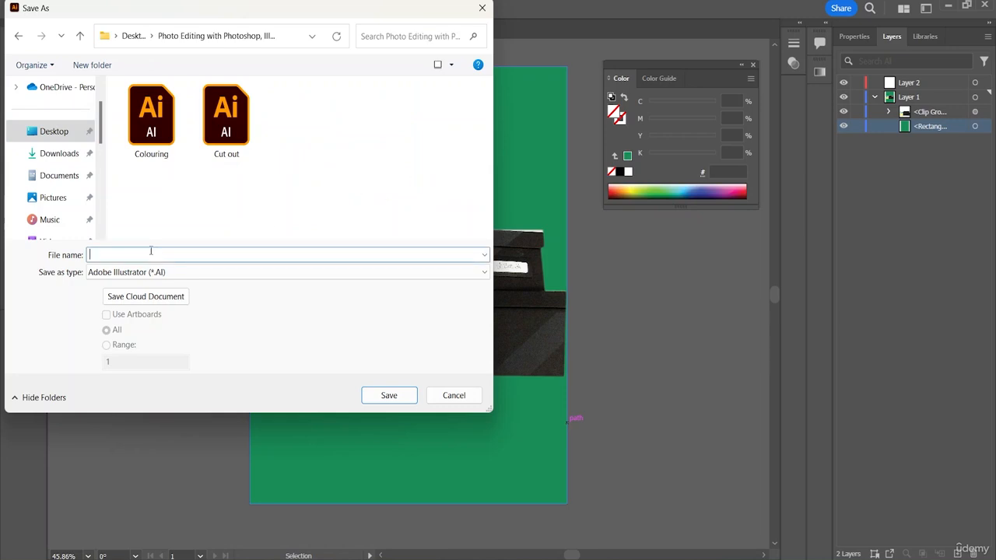
text(Backgrou)
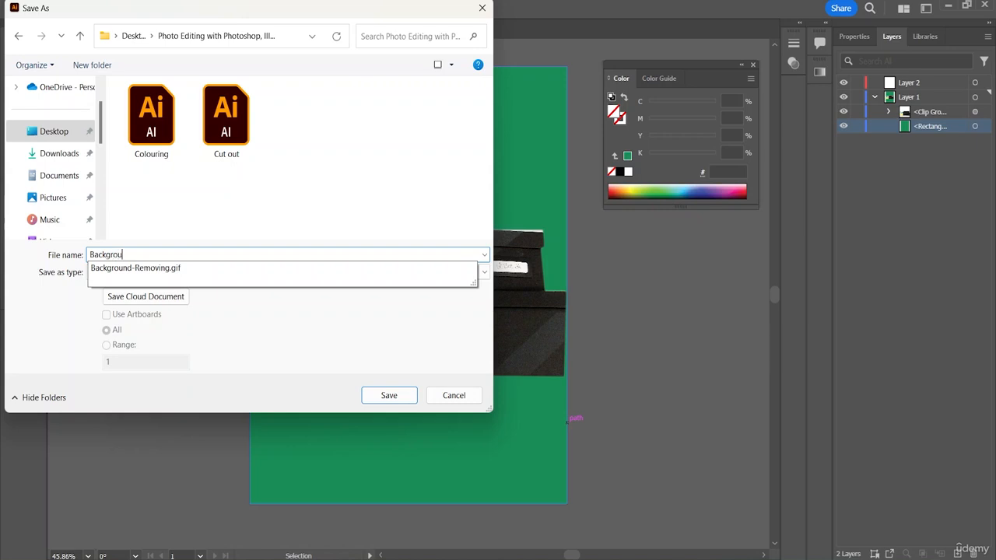
text(nd Remover)
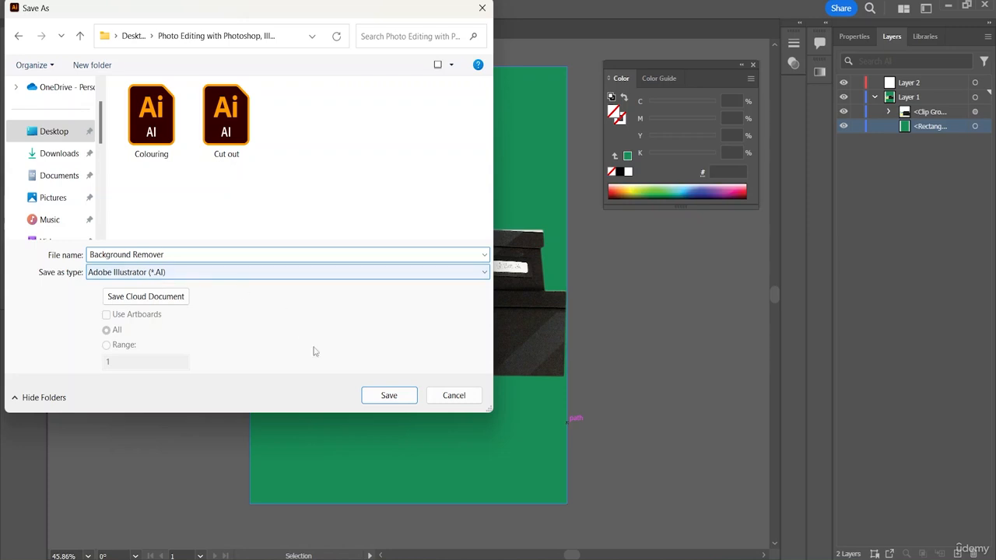
click(396, 396)
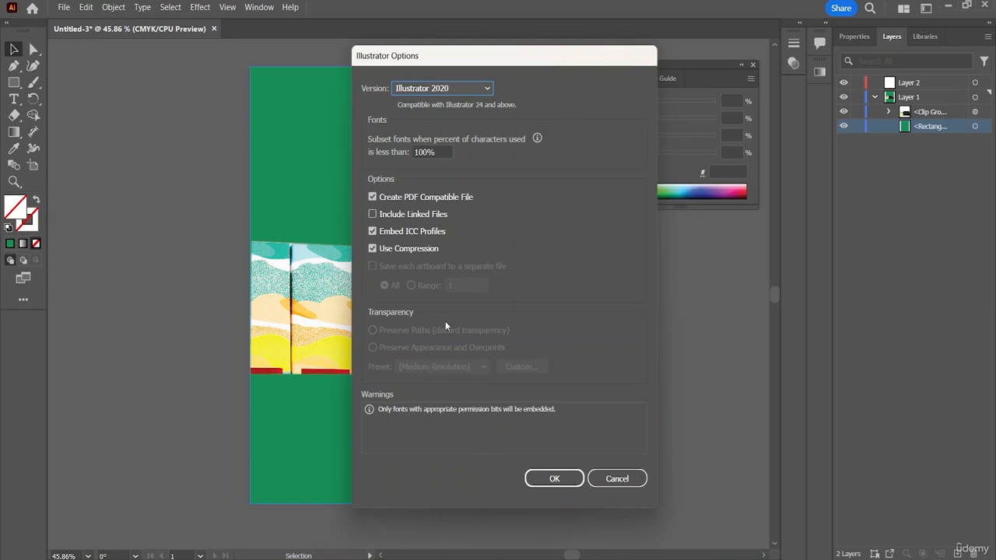
click(555, 478)
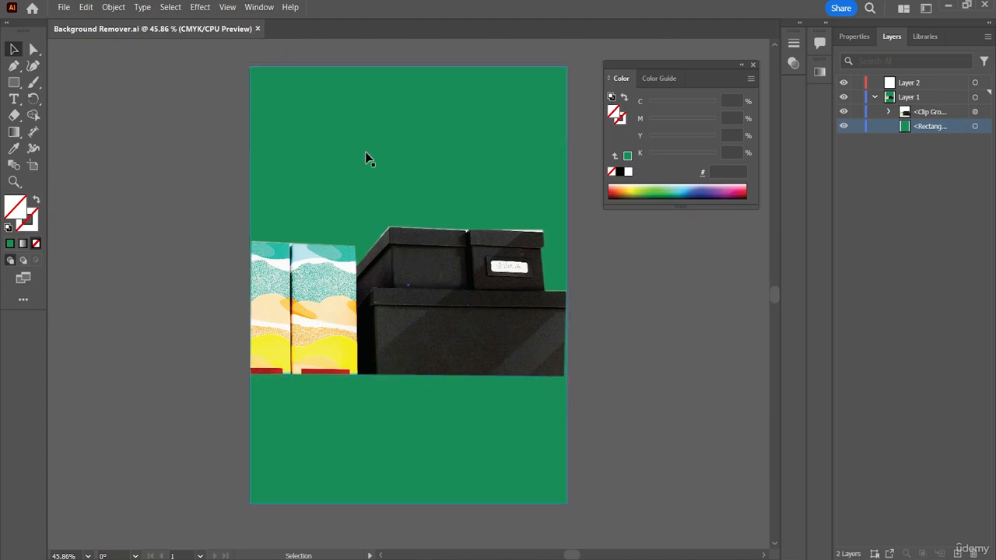
Close the document and reopen Background Remover.ai from the recent files
click(258, 28)
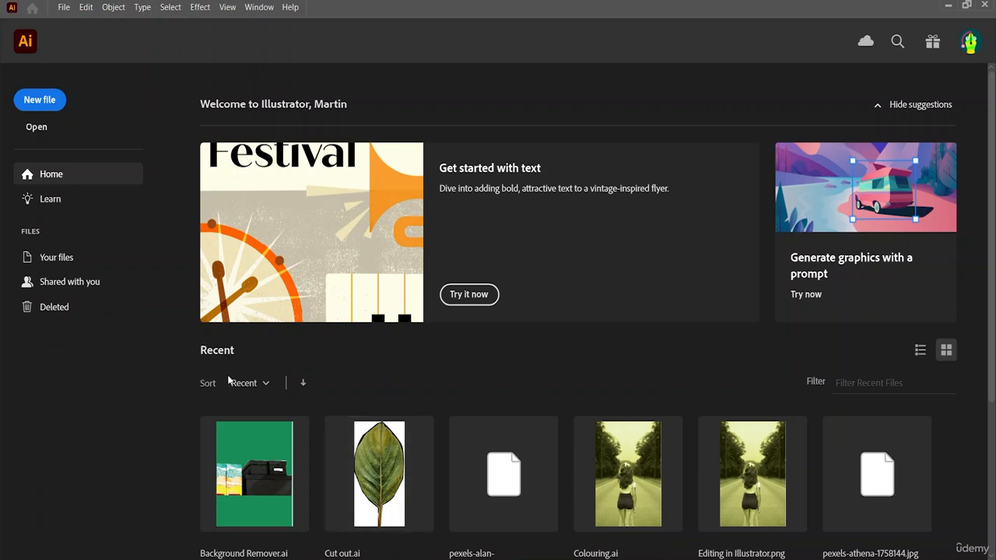
scroll(263, 447, down, 1)
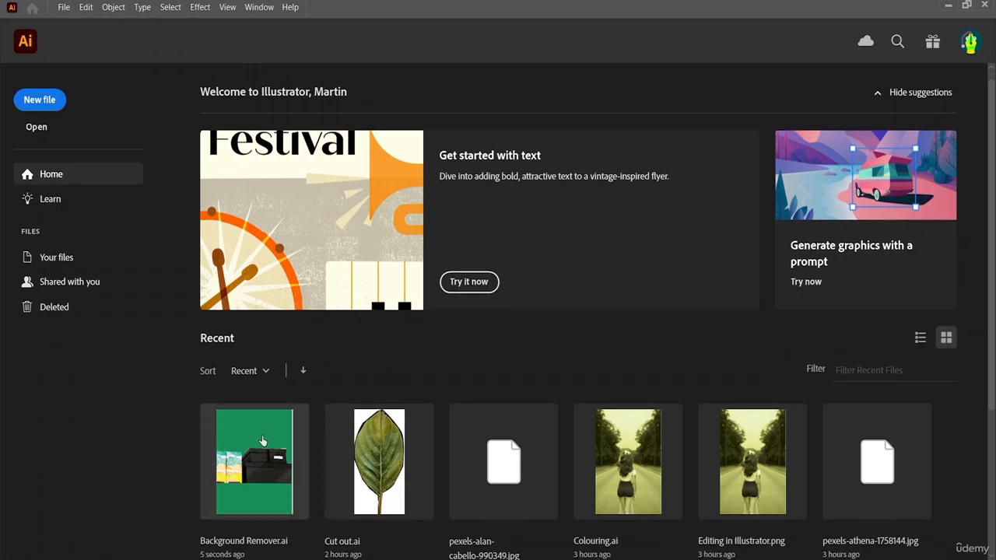
click(261, 440)
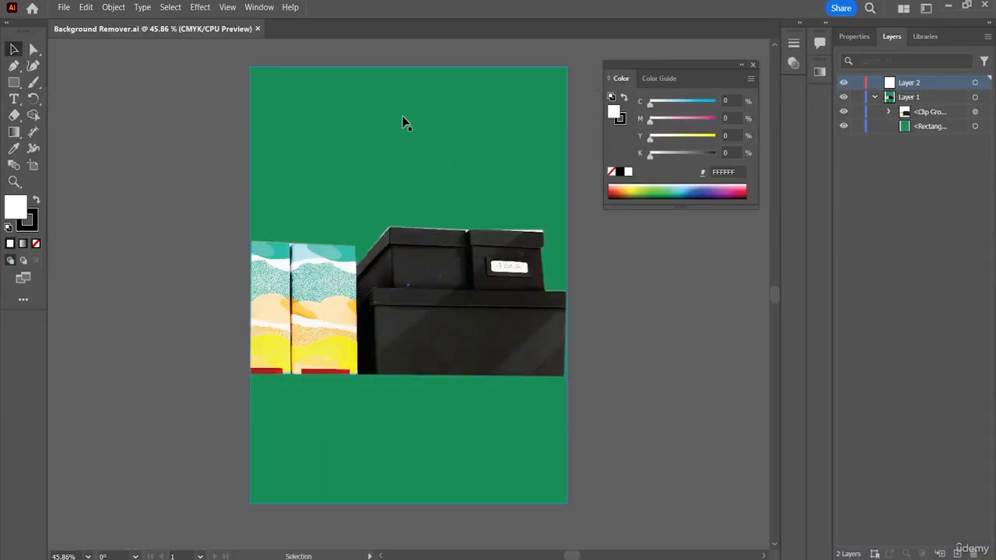
Highlight the green rectangle's entry under Layer 1 and set the current fill to the white-to-black linear gradient
double_click(916, 126)
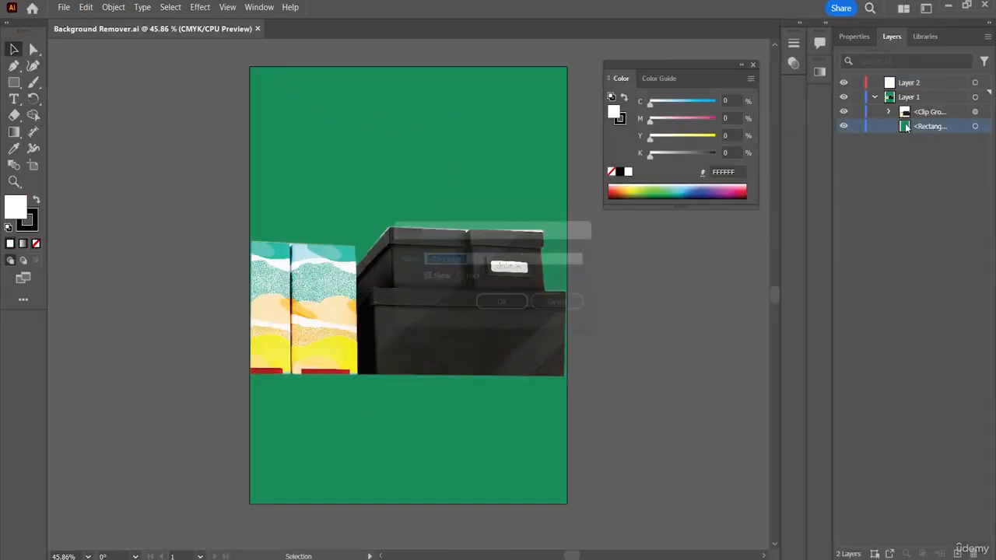
click(569, 308)
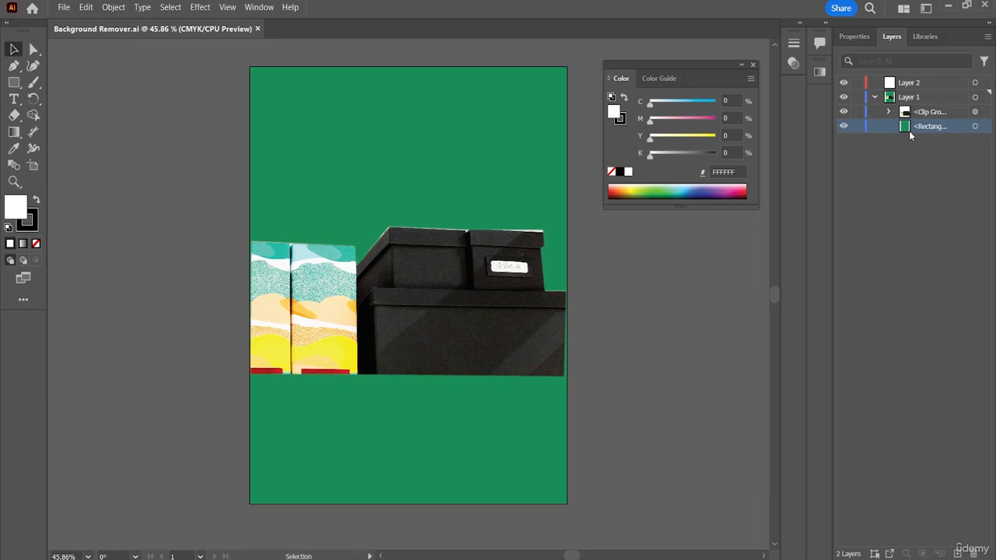
click(820, 74)
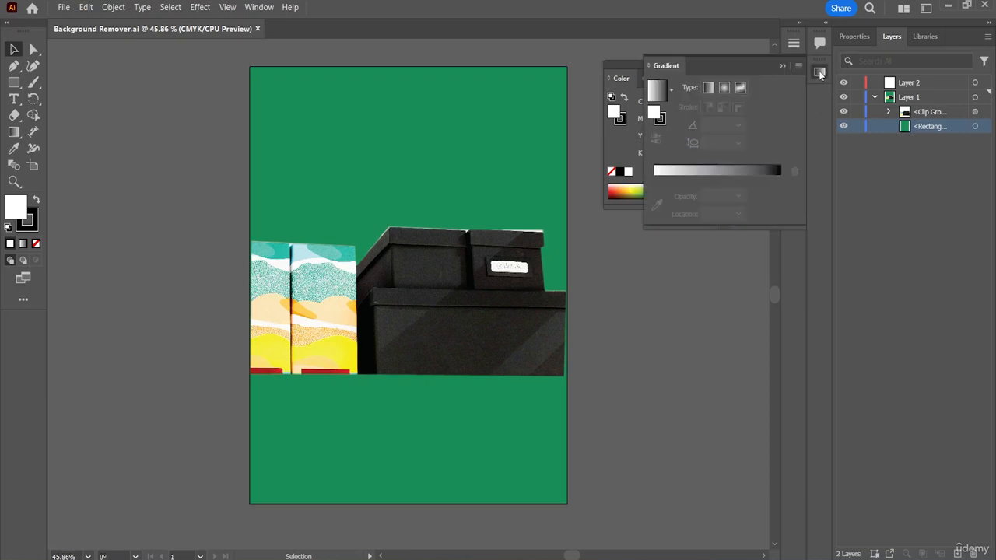
click(658, 92)
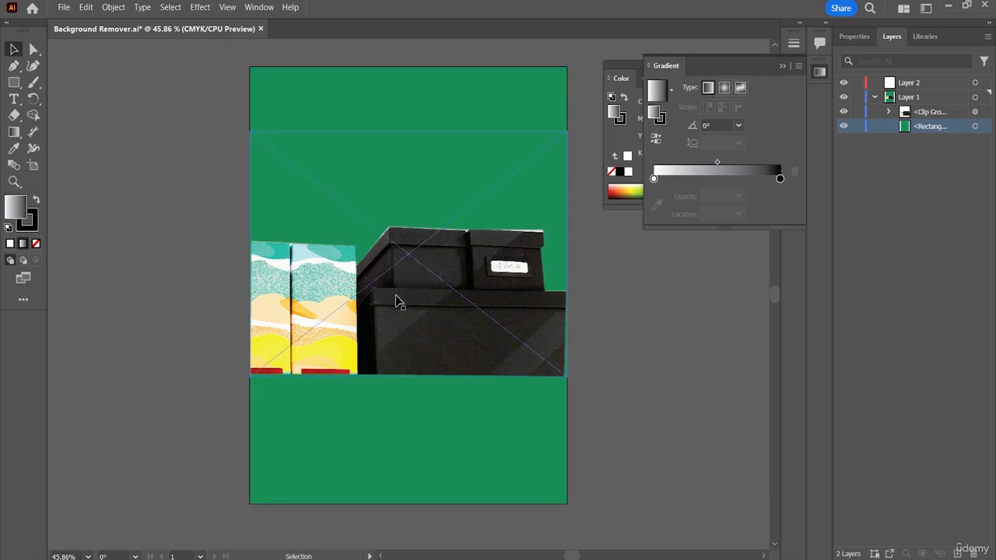
Highlight the clip group and green rectangle entries together under Layer 1 and expand the clip group
click(924, 166)
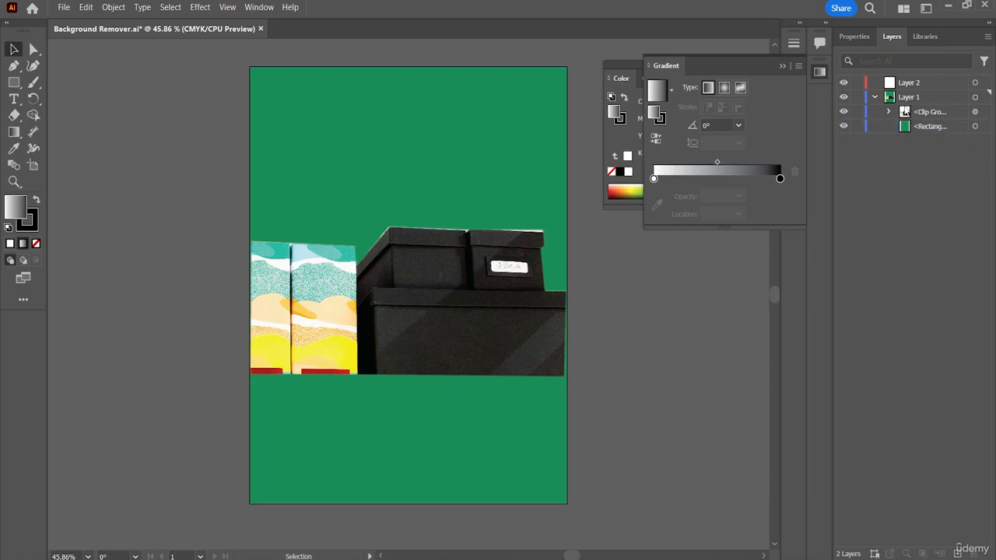
click(915, 98)
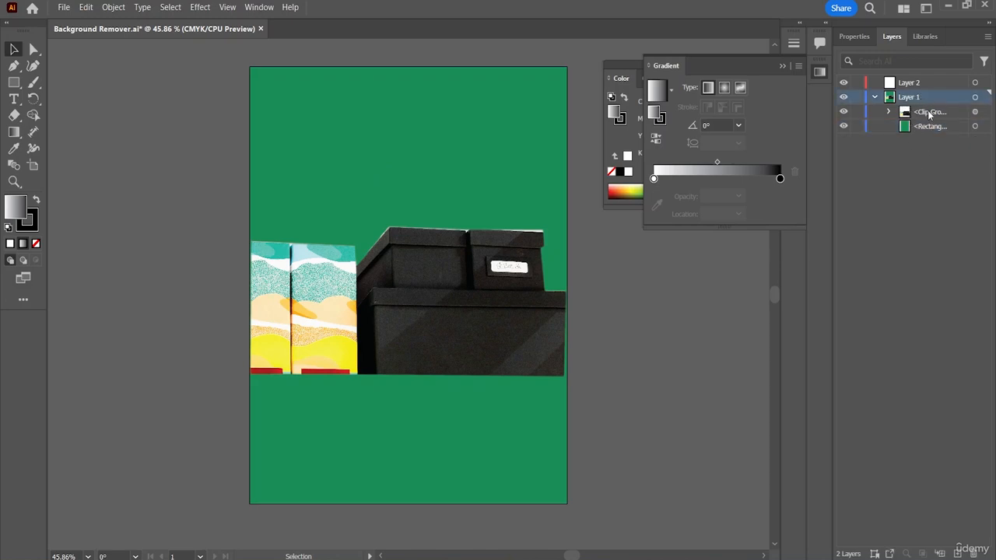
click(929, 115)
click(918, 100)
click(928, 115)
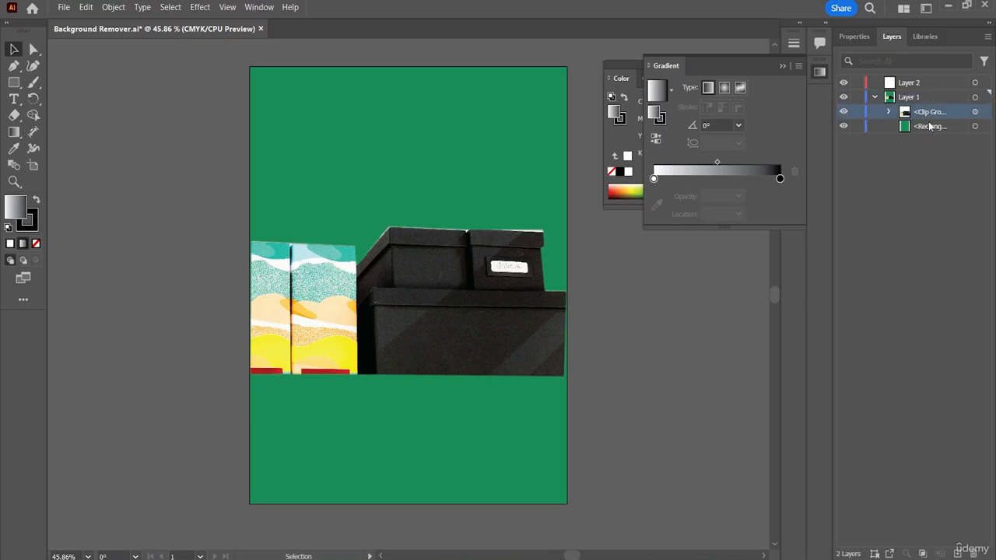
shift+click(925, 129)
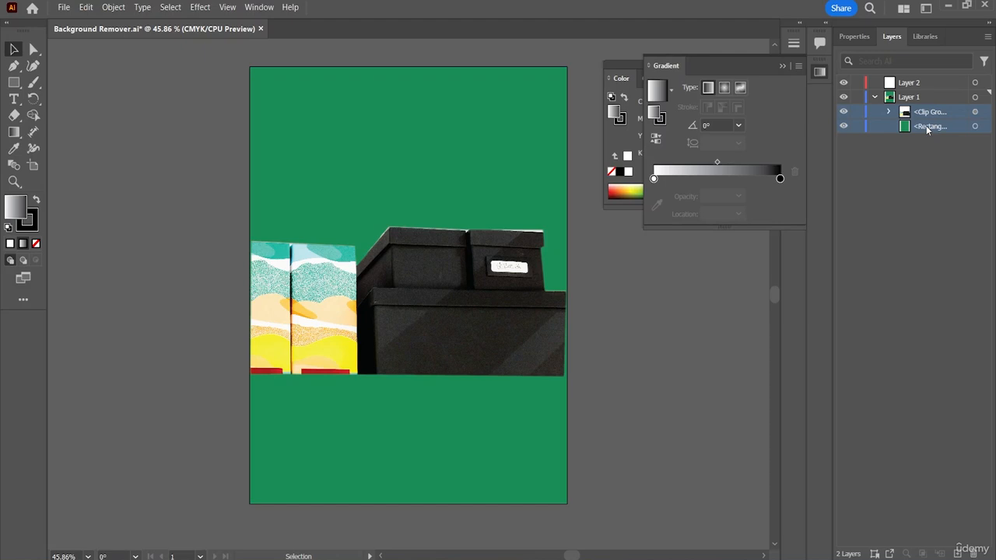
click(888, 111)
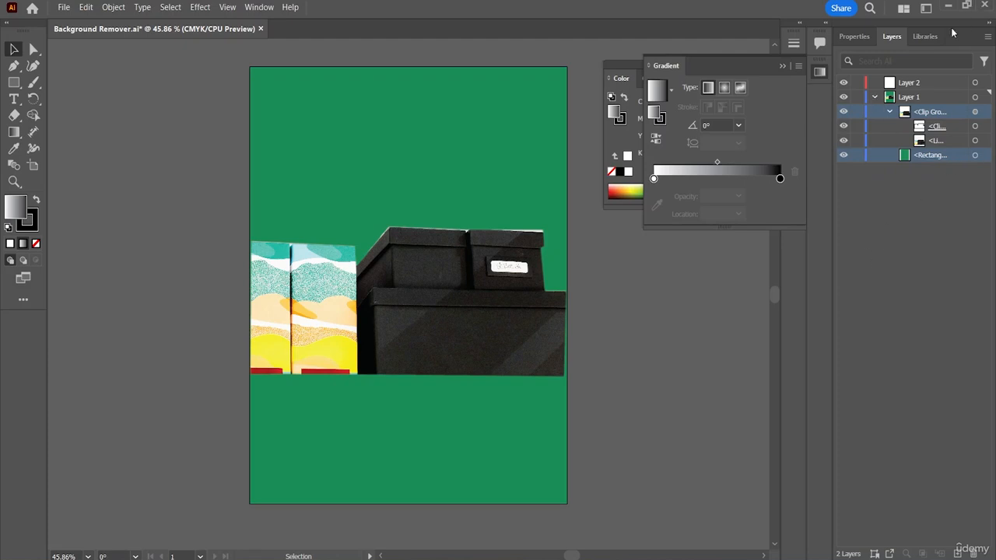
Collapse Layer 1 and delete the empty Layer 2
click(876, 96)
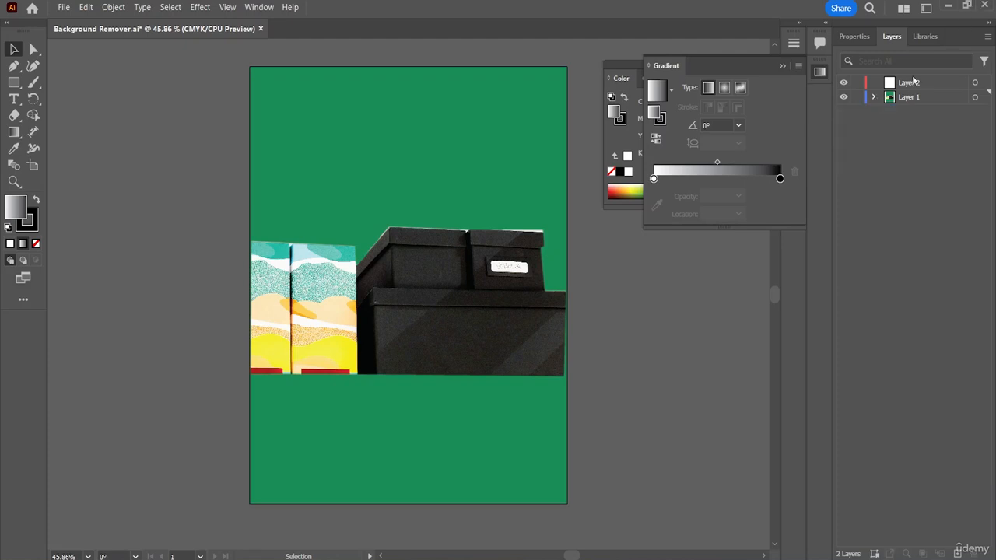
click(901, 83)
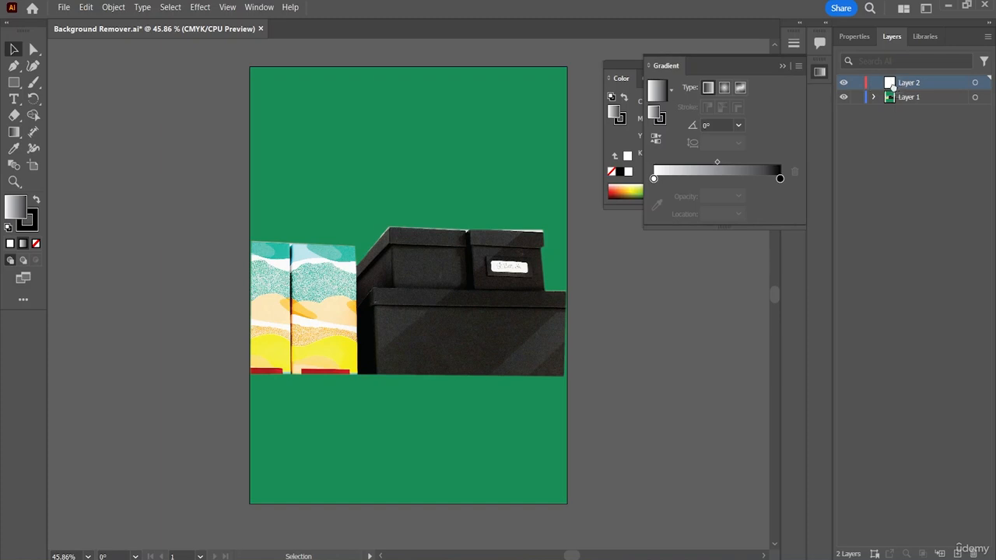
drag(893, 84, 974, 554)
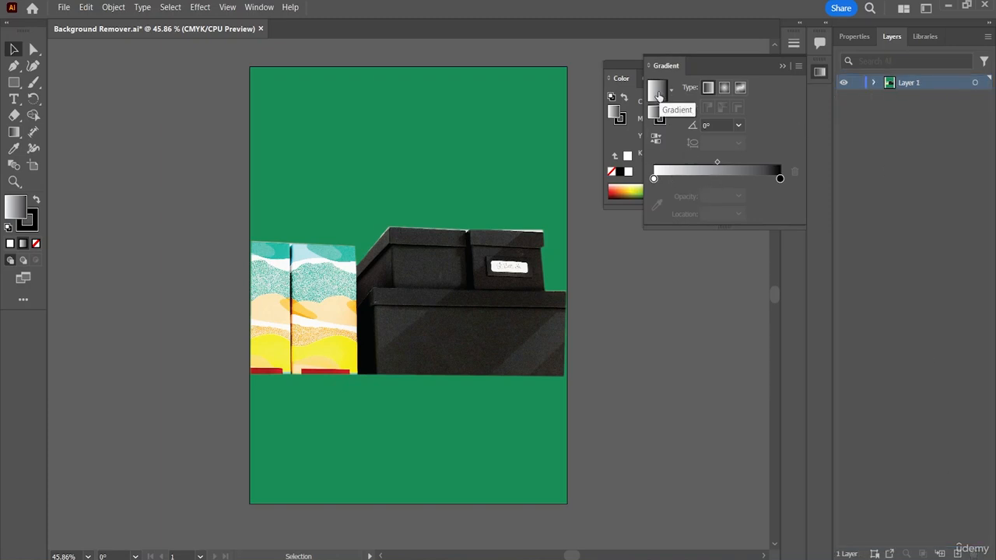
Select the green background rectangle in Layer 1 and fill it with the white-to-black radial gradient
click(872, 82)
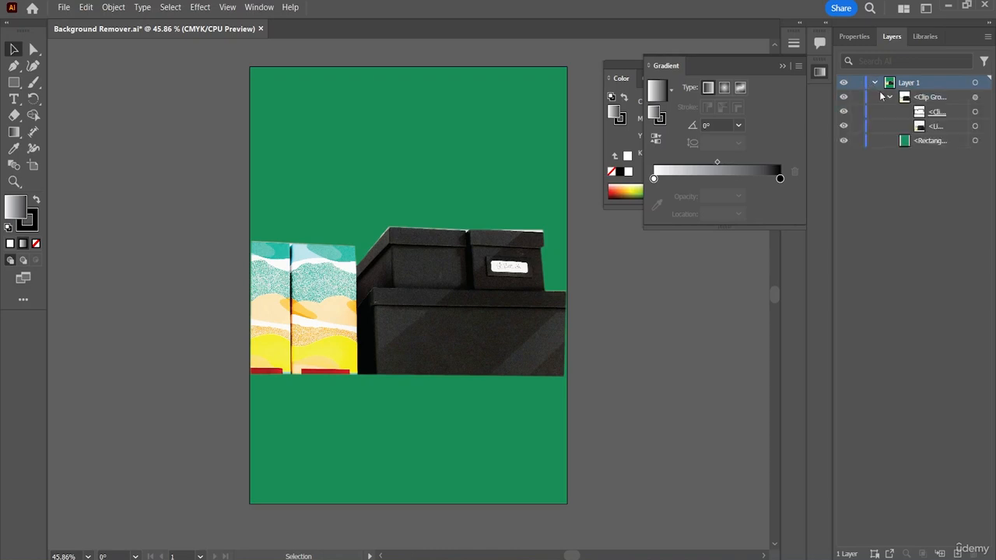
click(924, 142)
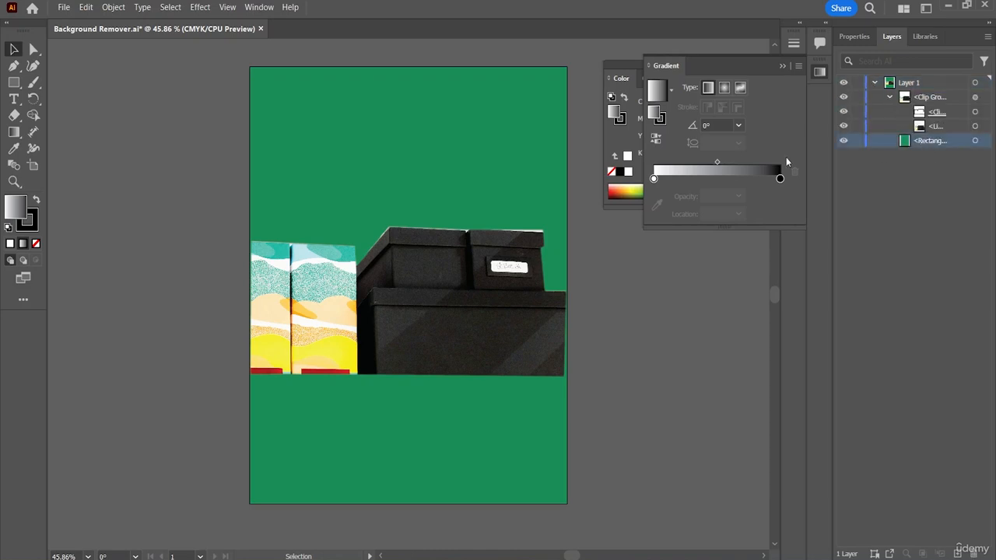
click(724, 87)
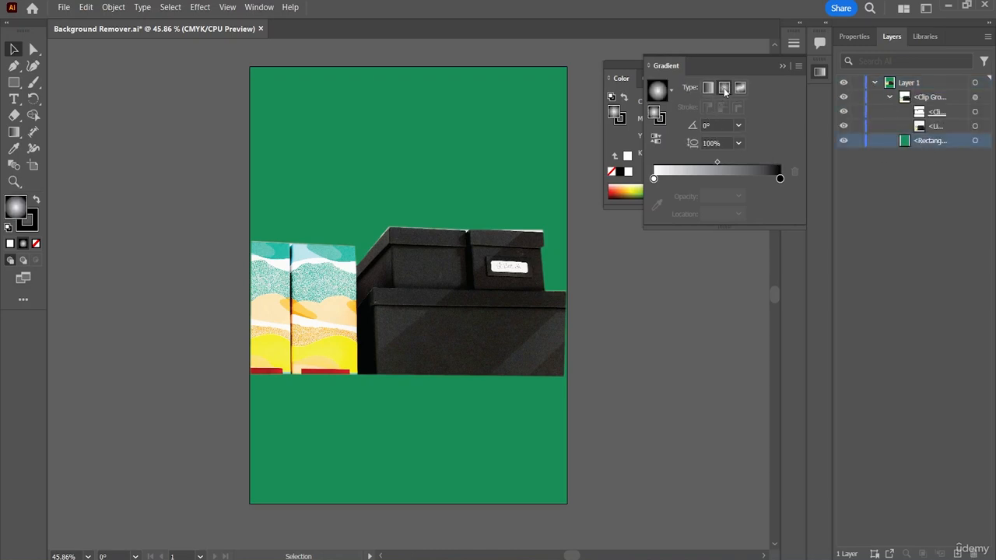
click(488, 122)
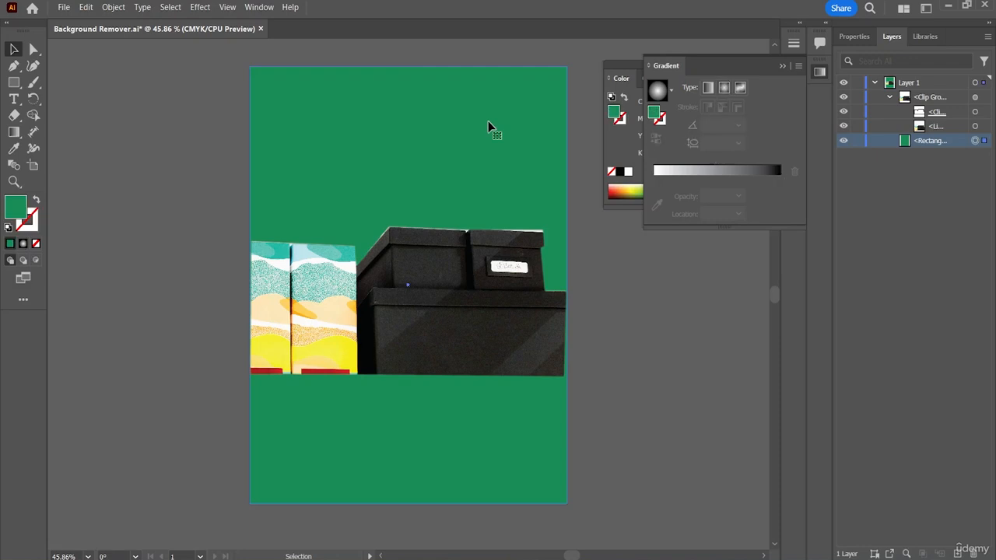
click(709, 89)
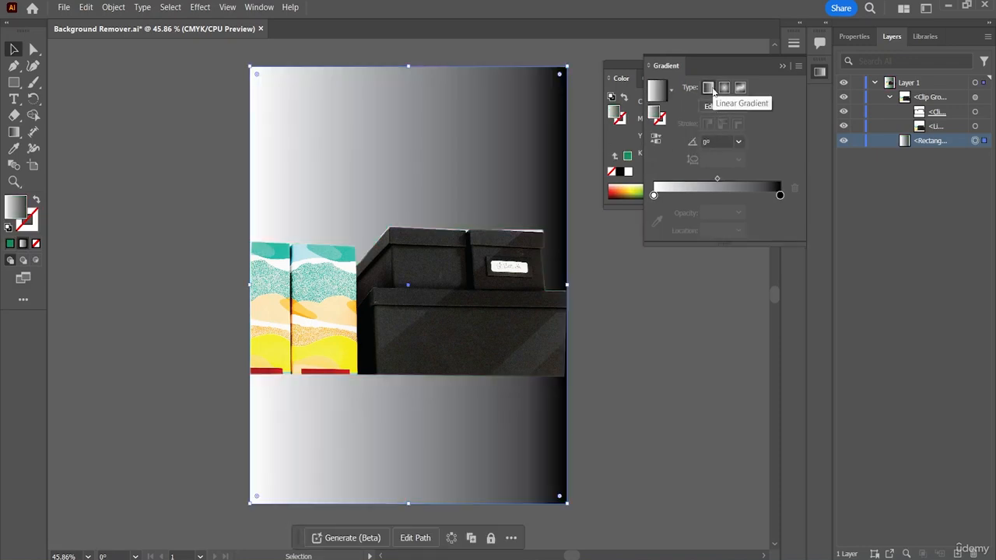
click(725, 89)
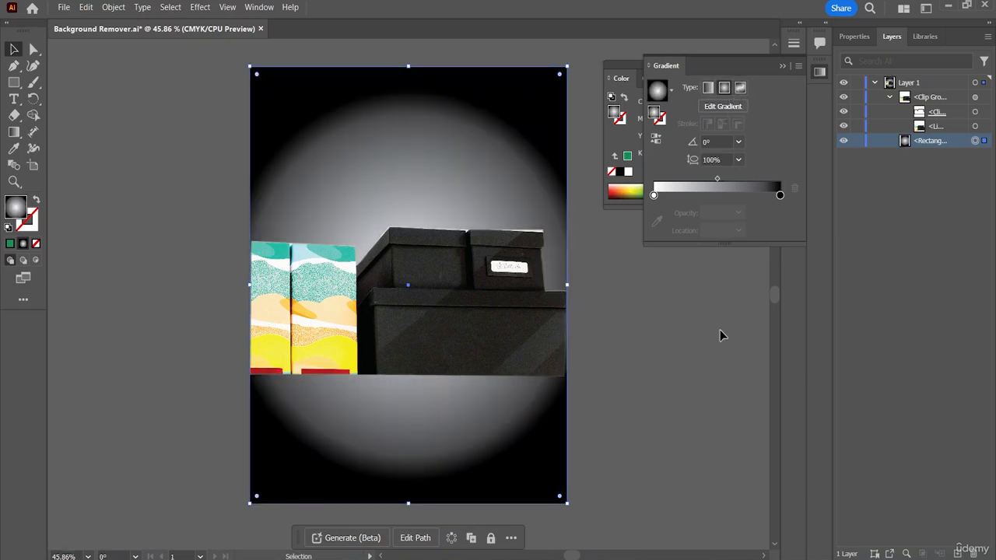
Recolor the radial gradient's white starting stop to yellow-green D3DE36
click(653, 195)
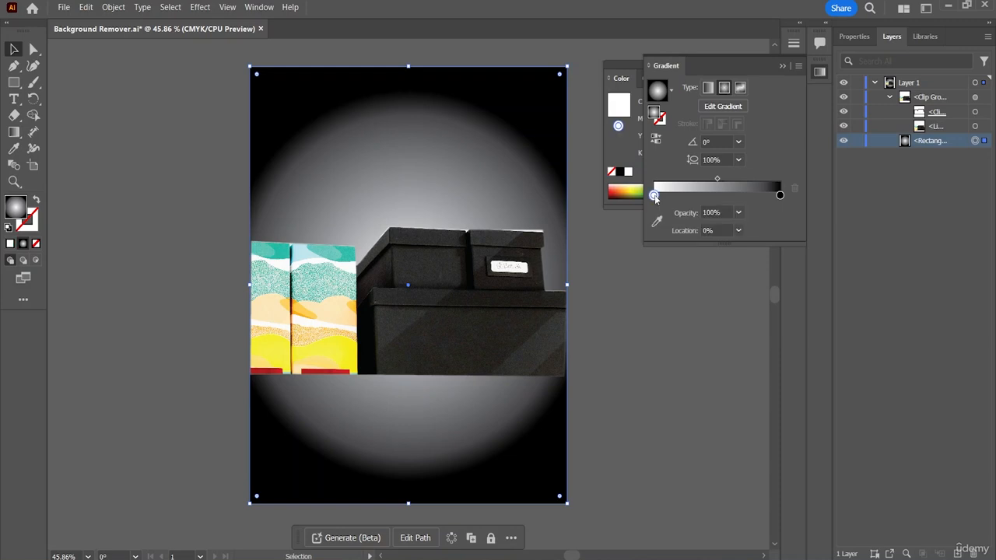
double_click(654, 195)
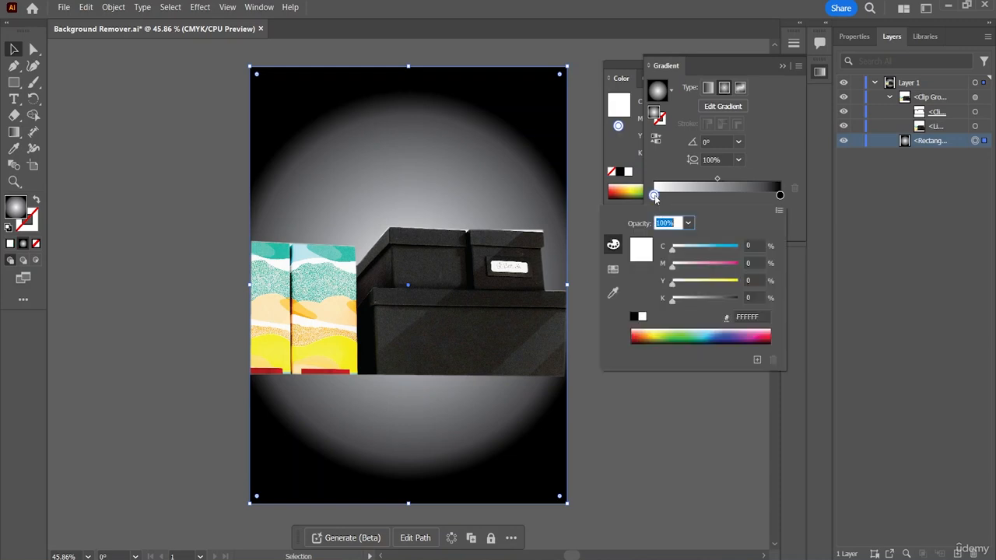
click(694, 333)
click(704, 330)
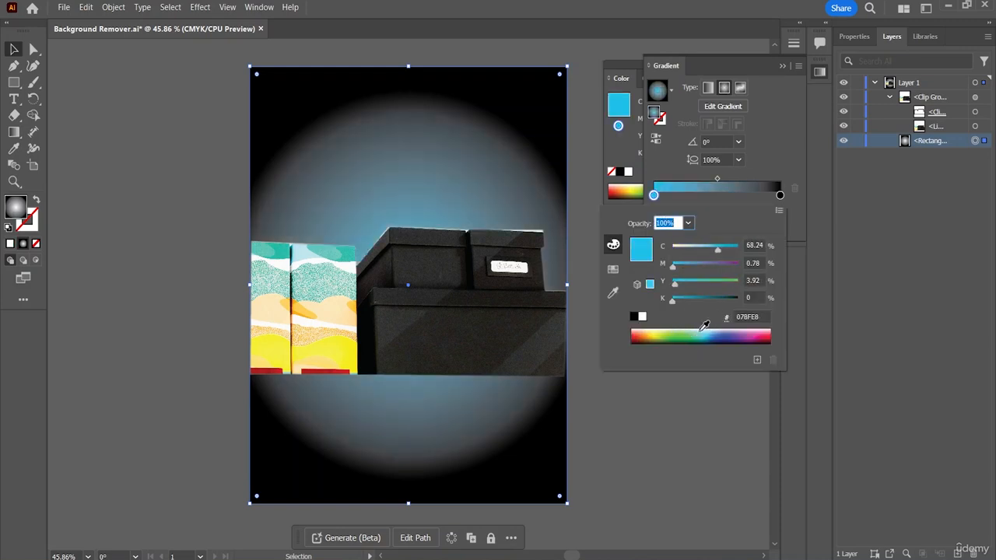
drag(732, 333, 668, 331)
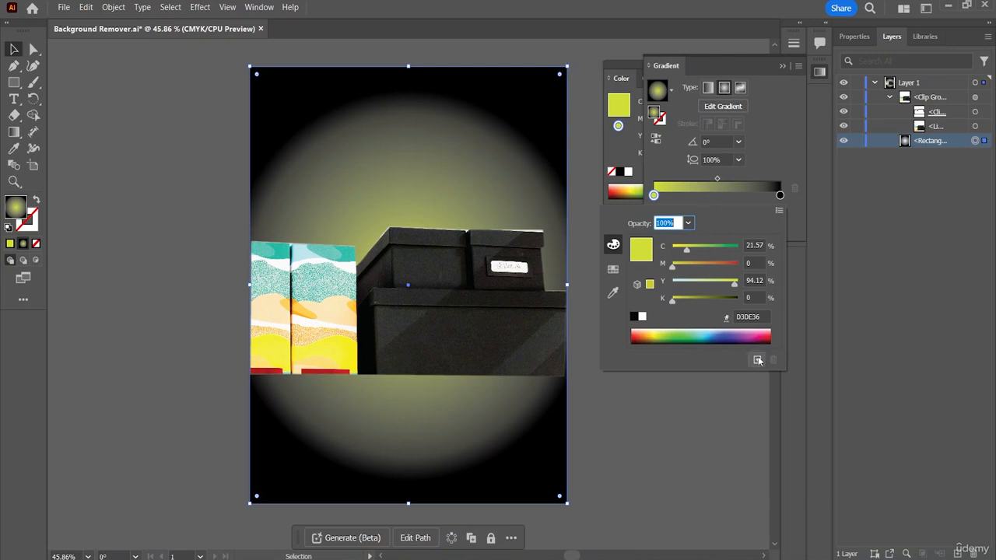
click(719, 414)
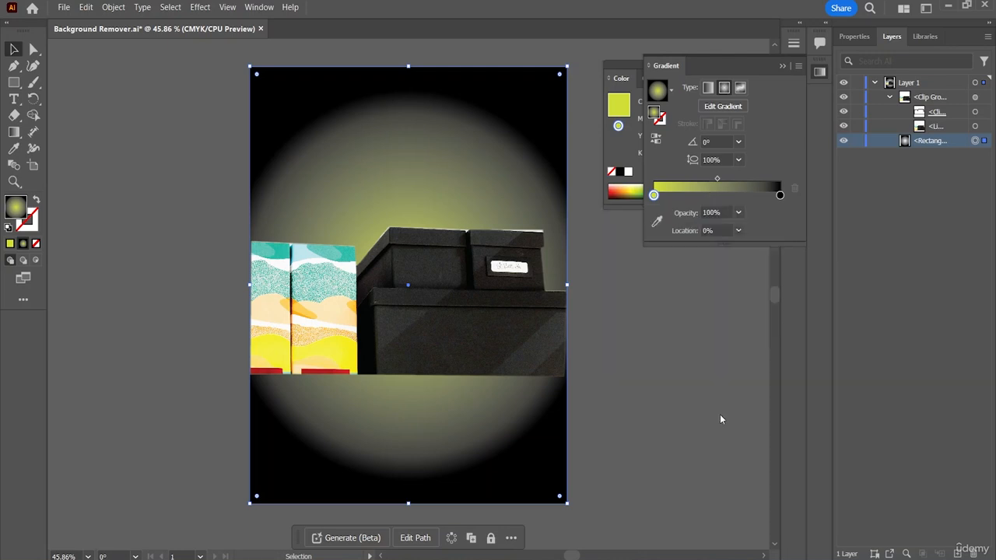
Add a color stop near the middle of the gradient and color it teal green
click(713, 196)
double_click(712, 196)
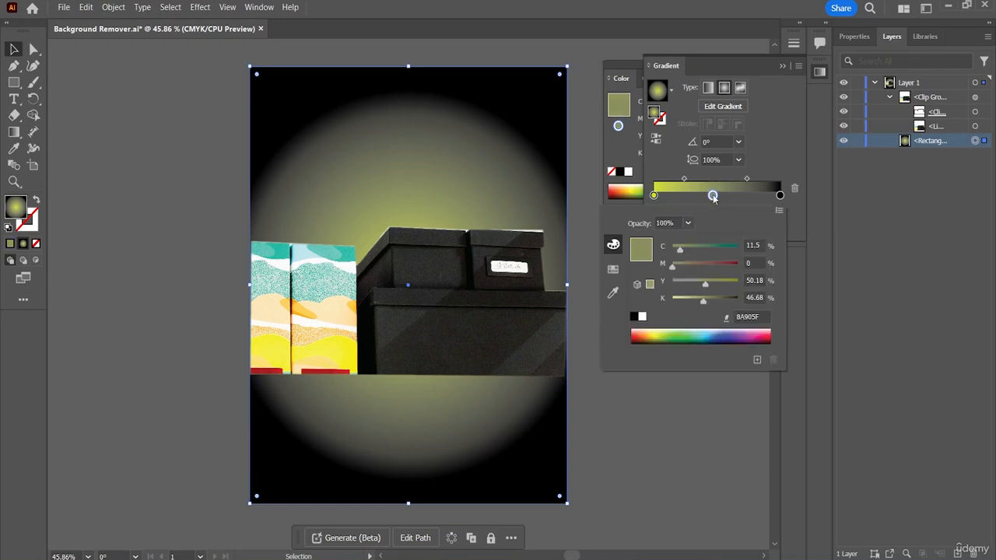
click(684, 331)
drag(680, 334, 693, 334)
Add another gradient stop at about 76% and color it light pink F0C1DA
drag(778, 196, 749, 201)
double_click(777, 197)
click(776, 198)
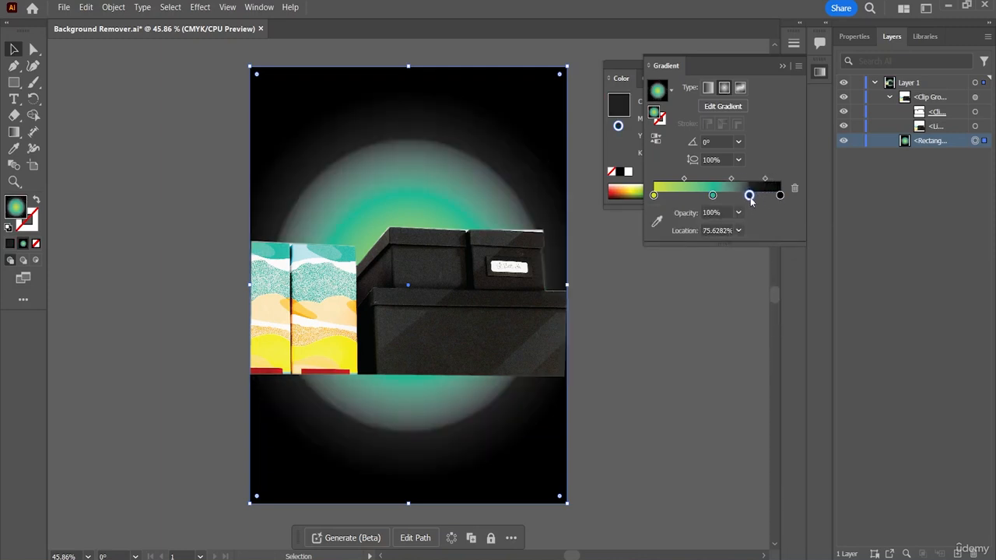
double_click(749, 196)
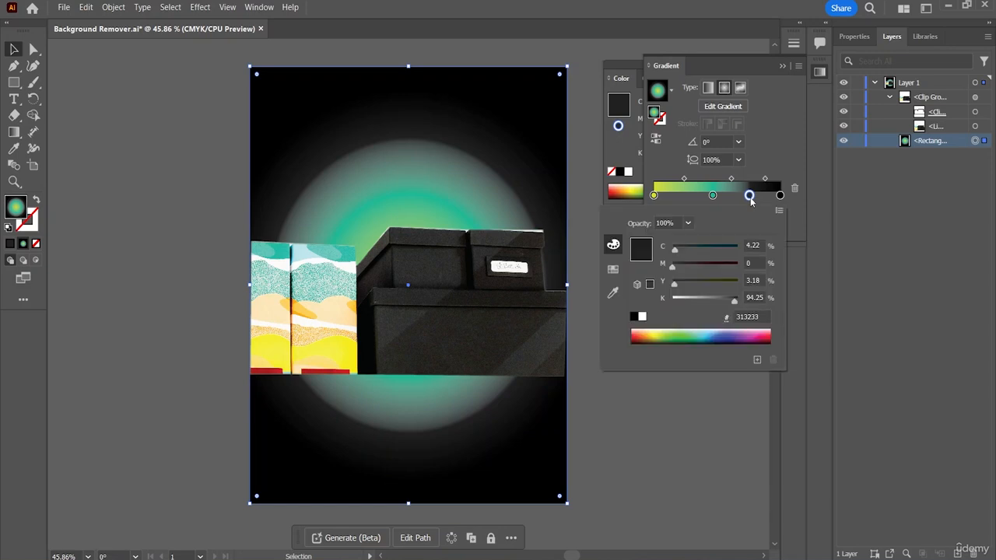
drag(711, 335, 756, 329)
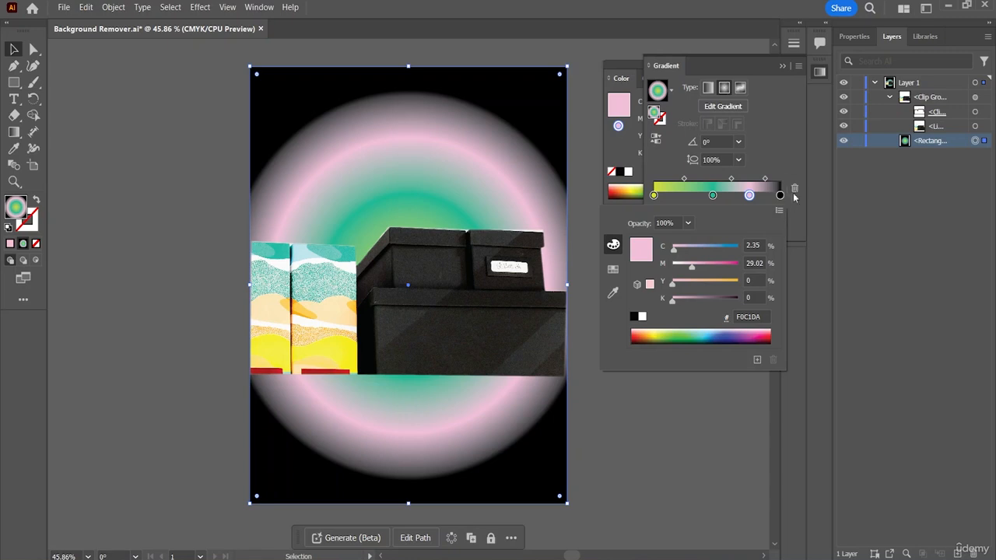
Recolor the black stop at the 100% end of the gradient to red EE244E
click(779, 195)
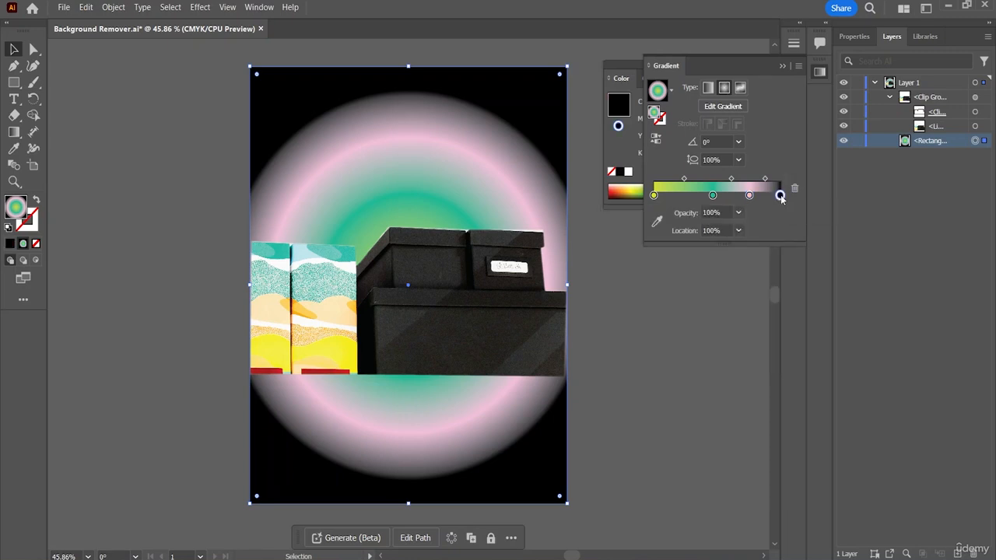
double_click(780, 196)
drag(727, 335, 769, 330)
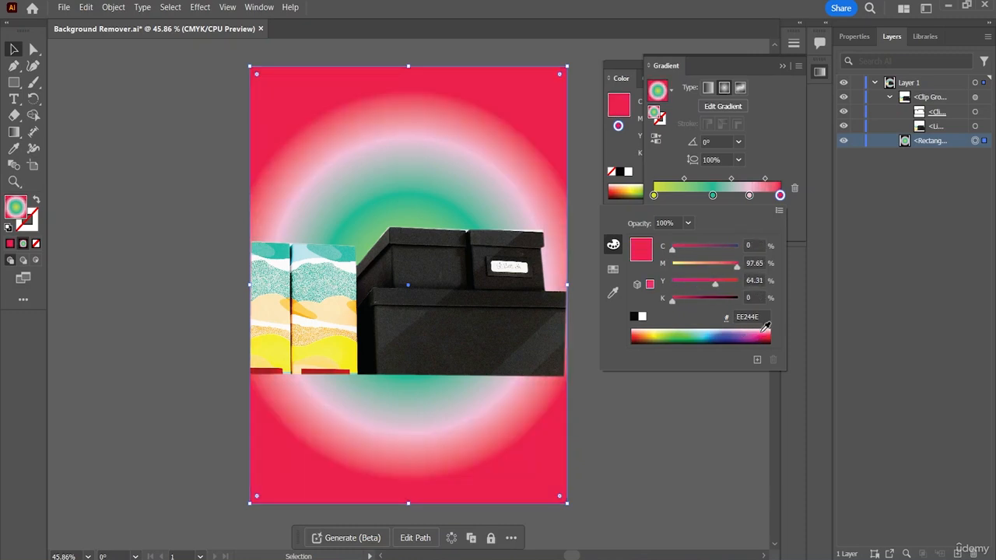
click(735, 398)
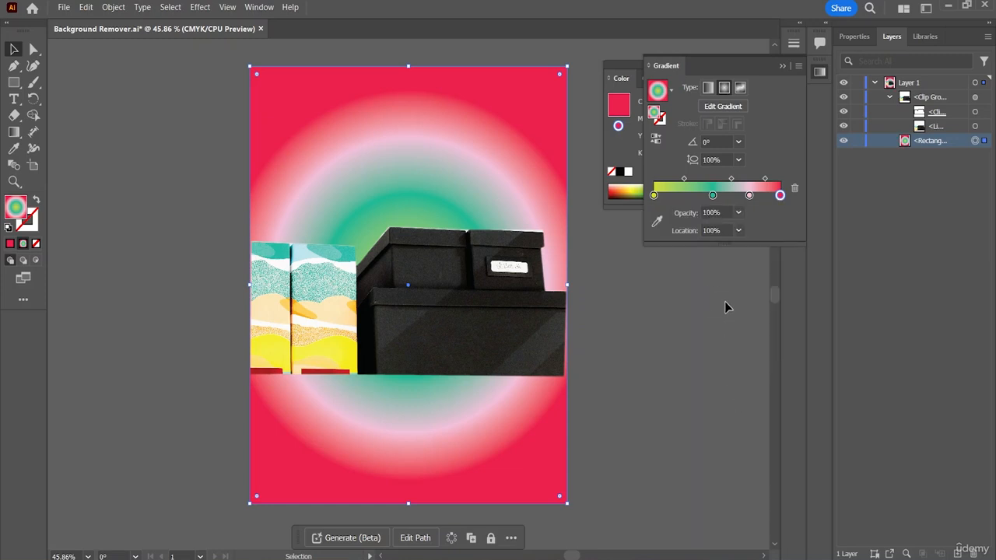
Shift the teal, pink and red stops along the gradient and delete the extra stop at the 100% end
drag(780, 195, 710, 196)
drag(700, 196, 775, 196)
drag(712, 195, 763, 200)
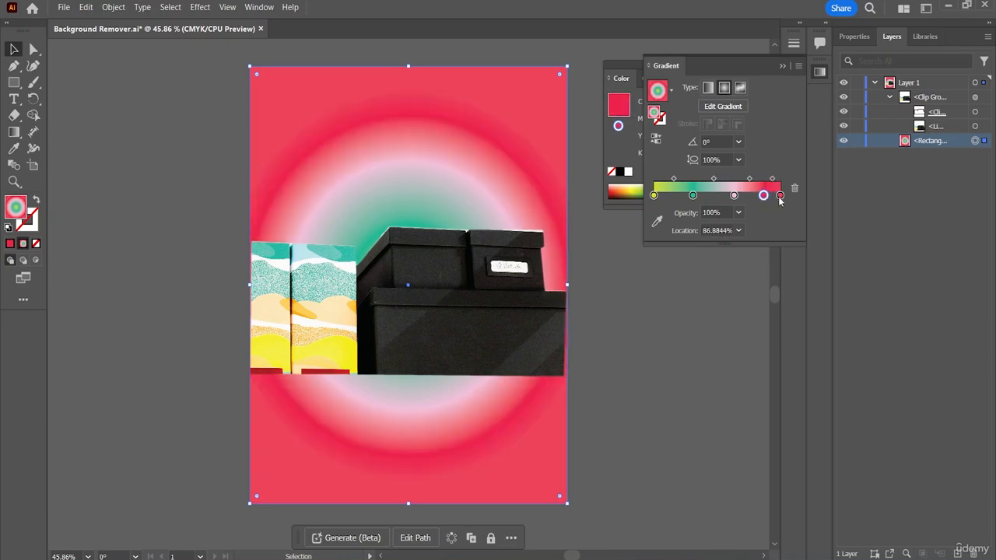
double_click(780, 195)
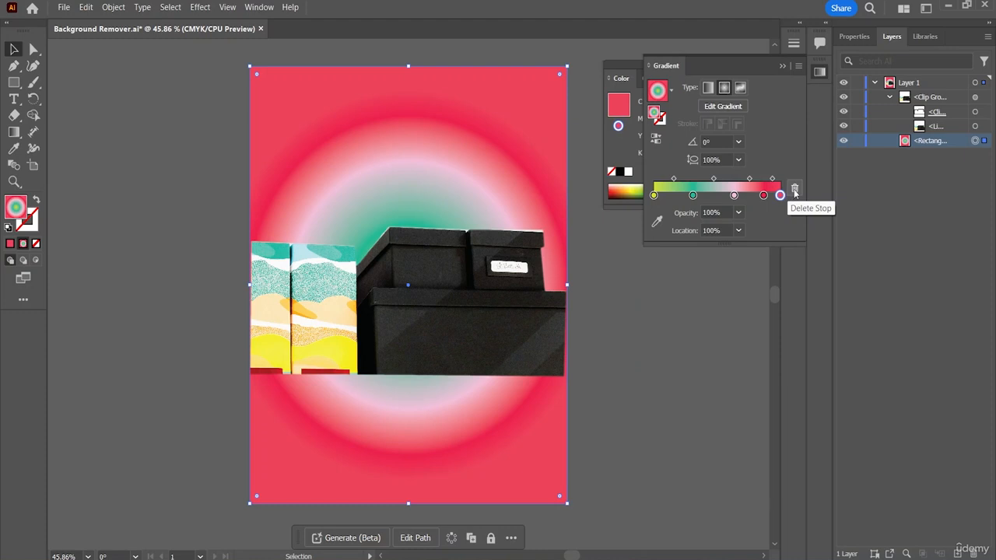
click(794, 188)
Place the teal stop at about 36%, shift the gradient midpoints with the last one at about 60%, and deselect the rectangle
drag(763, 196, 699, 196)
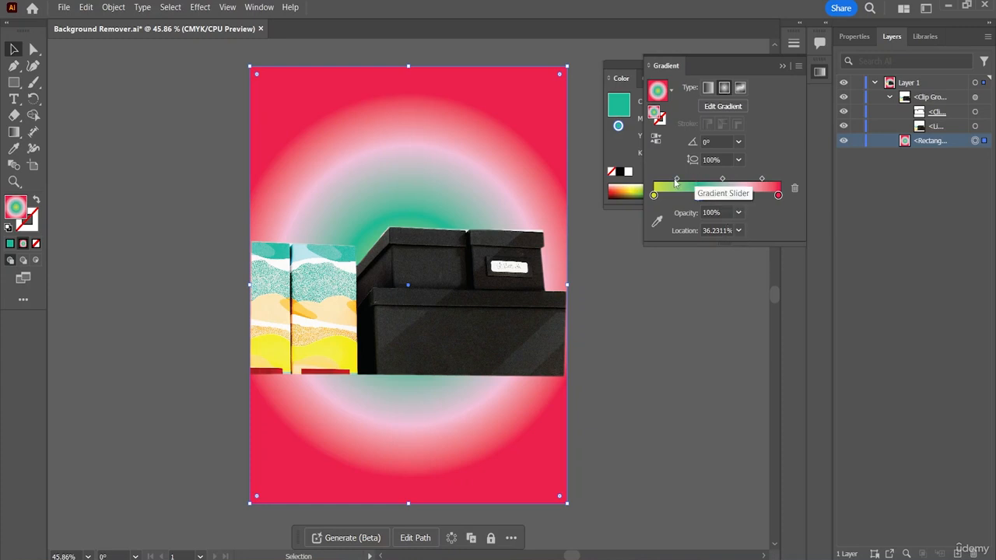
drag(676, 180, 764, 181)
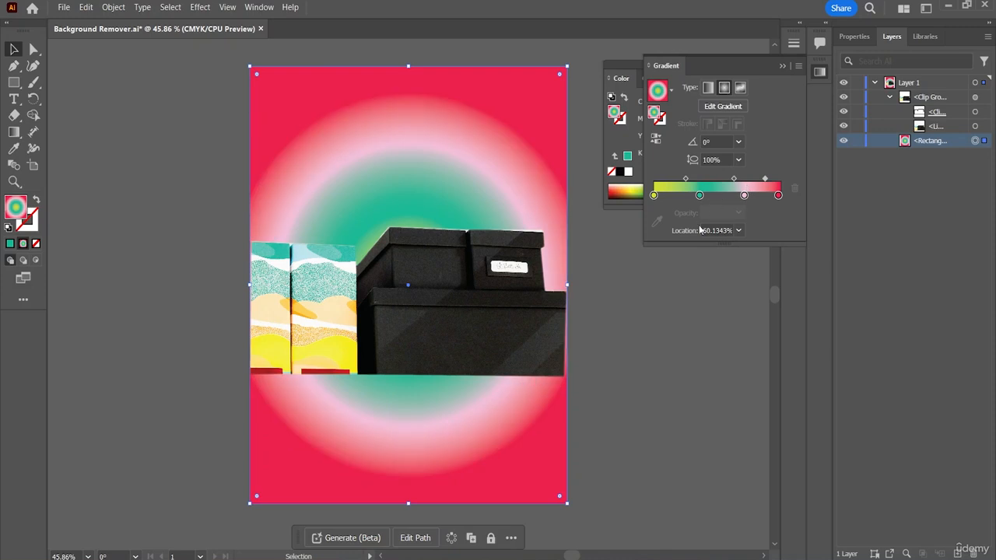
click(710, 313)
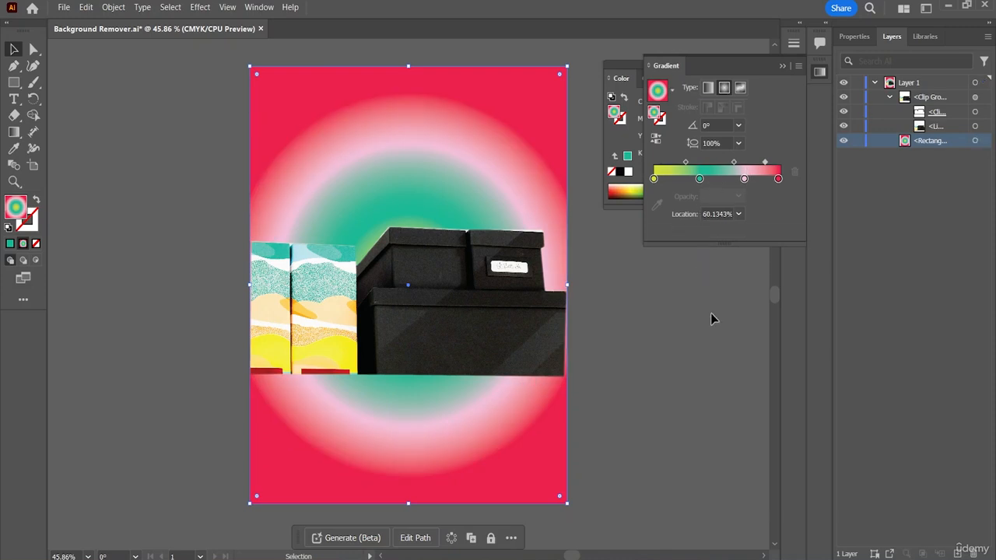
Export the artwork with Save for Web as a GIF named Background-Remover 1 in the Desktop's Photo Editing folder containing Background-Removing and Cut-out
click(64, 7)
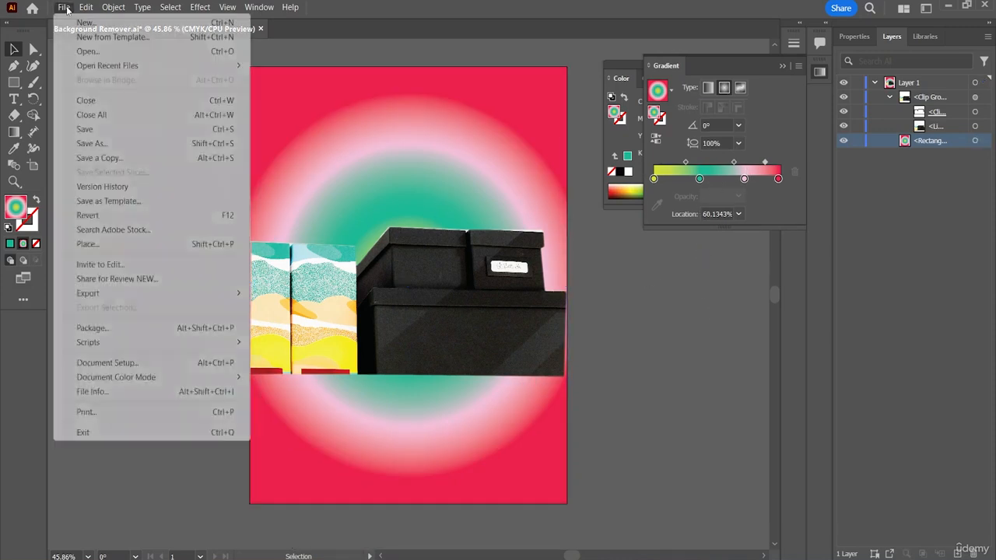
mouse_move(98, 294)
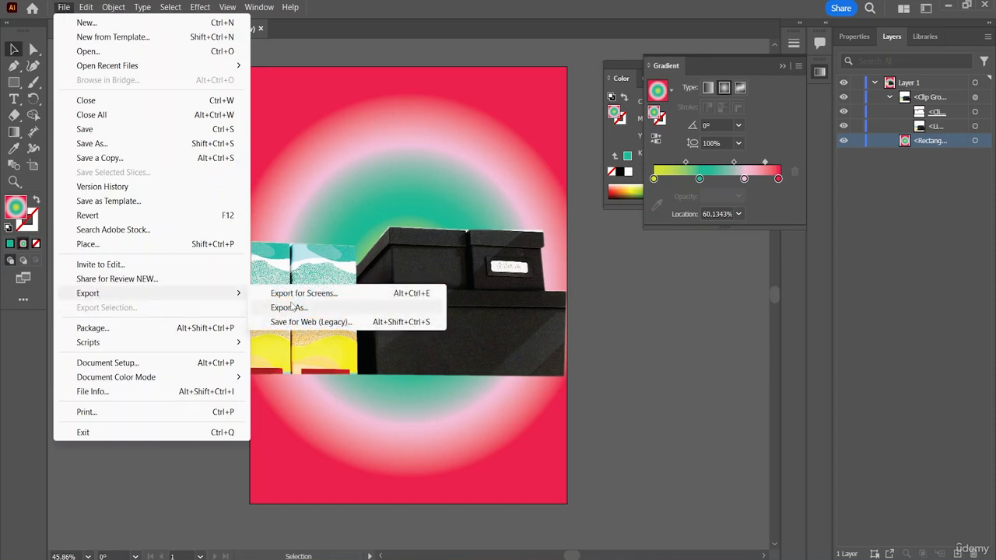
click(293, 325)
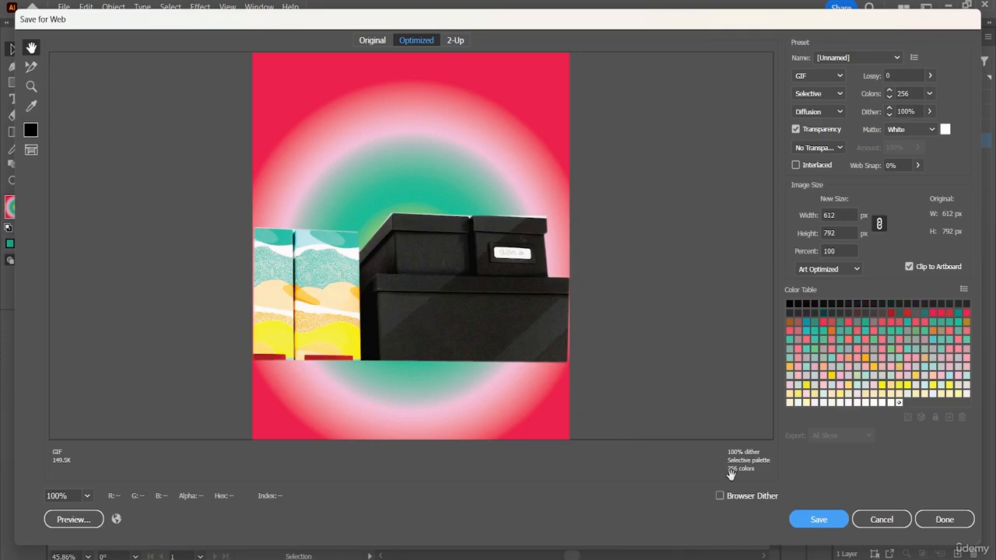
click(818, 520)
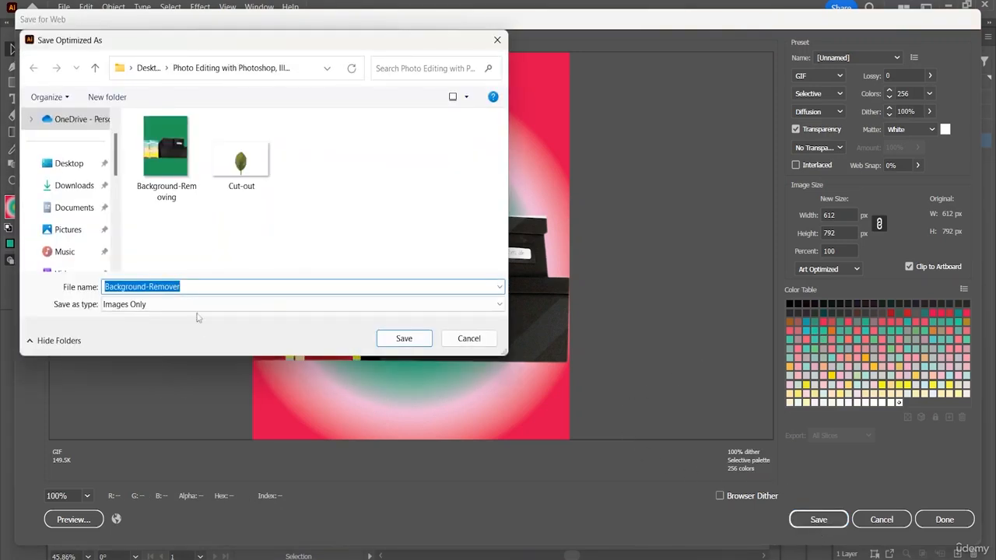
click(202, 290)
text(1)
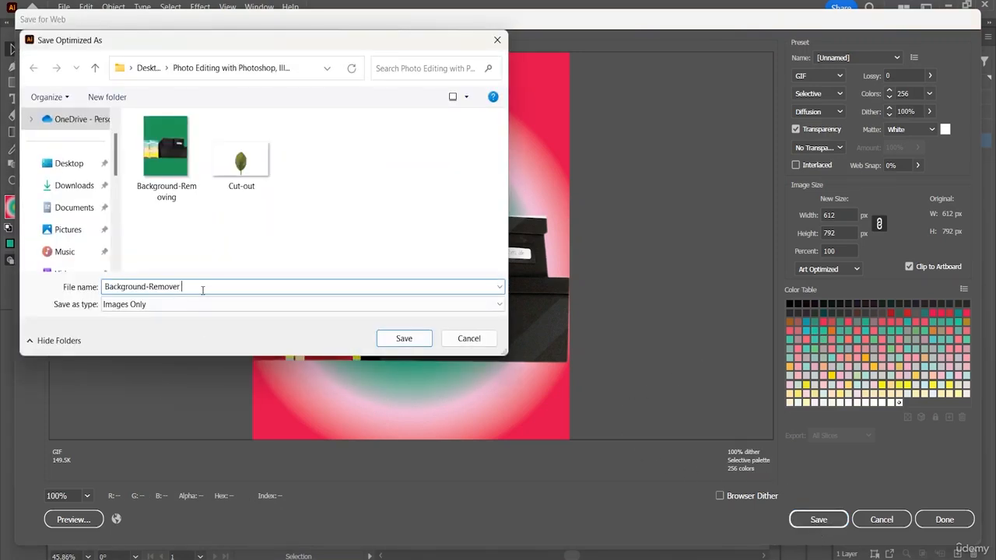
click(79, 169)
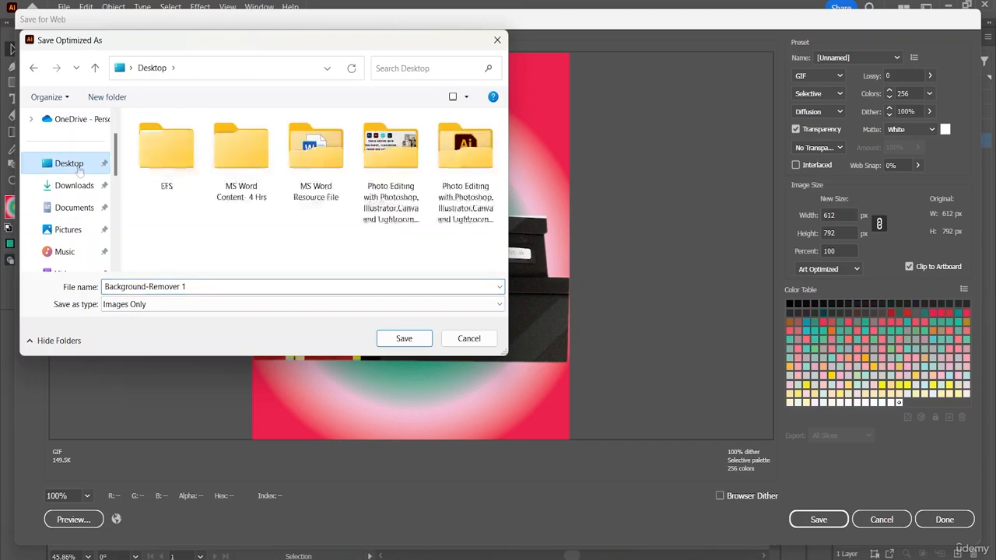
double_click(470, 184)
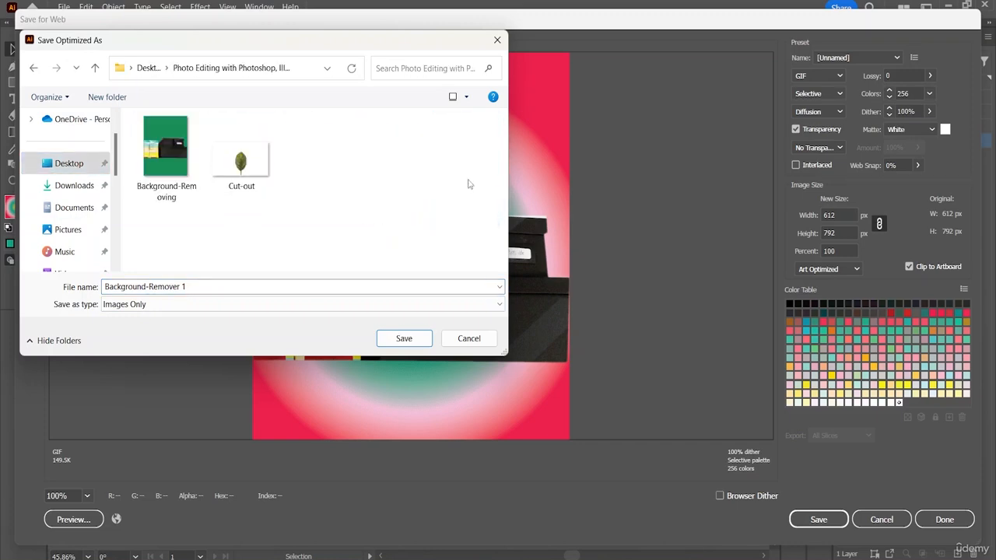
click(413, 342)
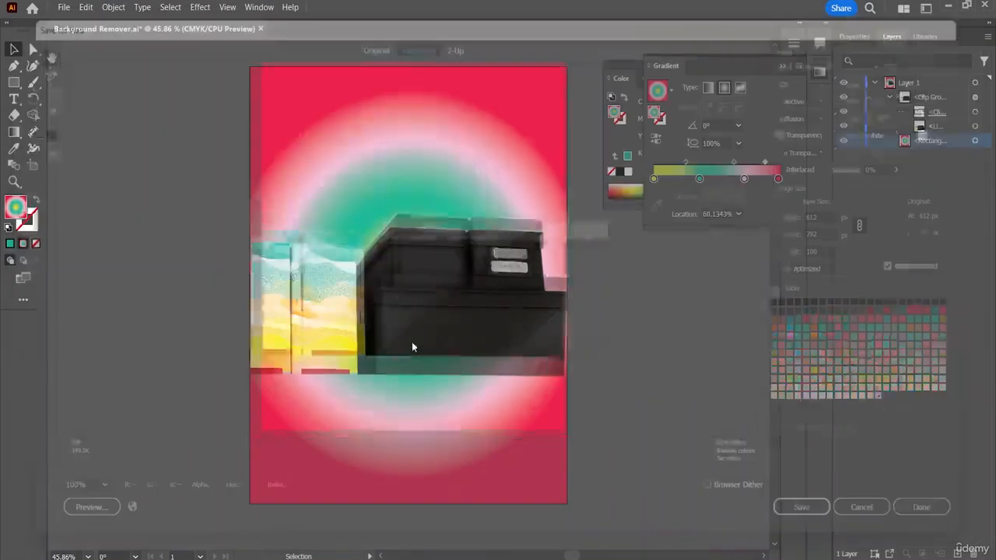